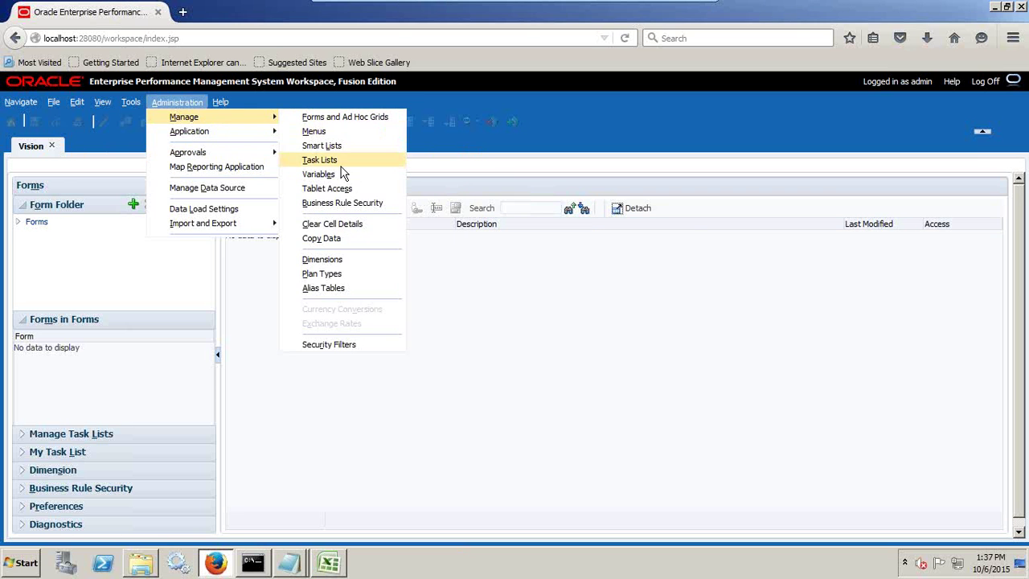
Open the Dimensions editor for the Vision application, and switch to Notepad to examine the first account code in PL_Load_Stripping_SourceID.
{"action": "left_click", "coordinate": [322, 259]}
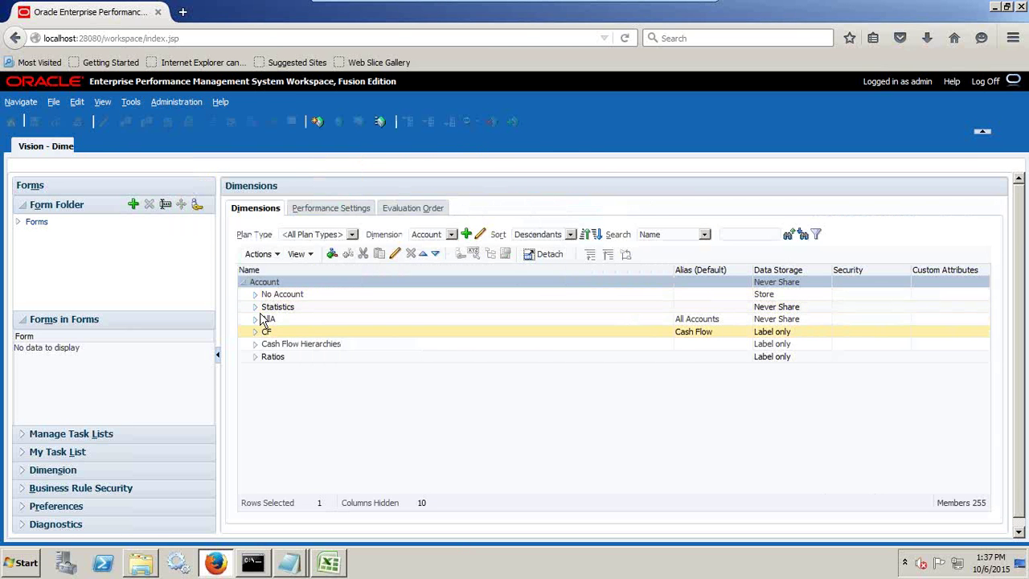
{"action": "key", "text": "alt+Tab"}
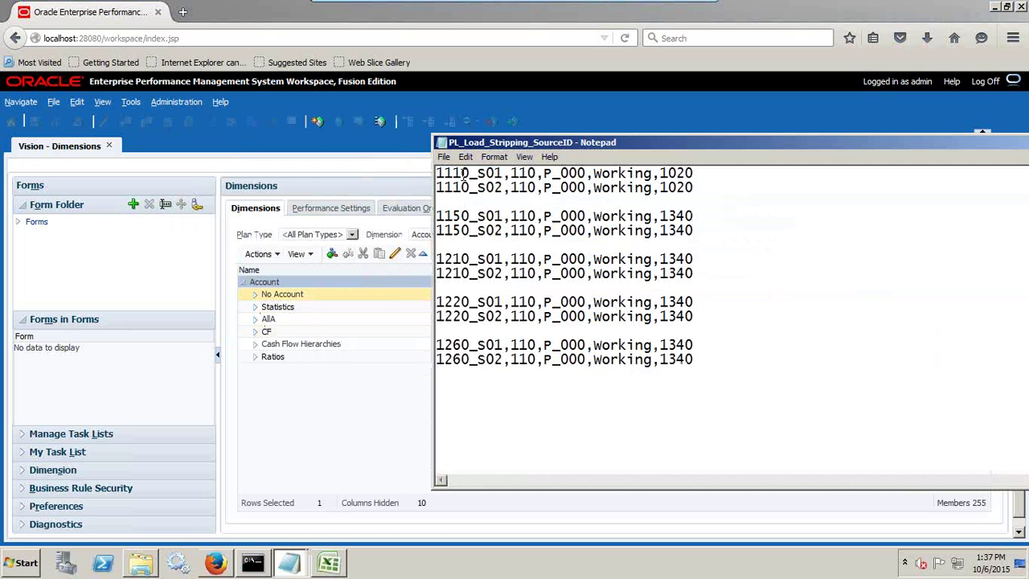
{"action": "left_click_drag", "start_coordinate": [471, 172], "coordinate": [434, 173]}
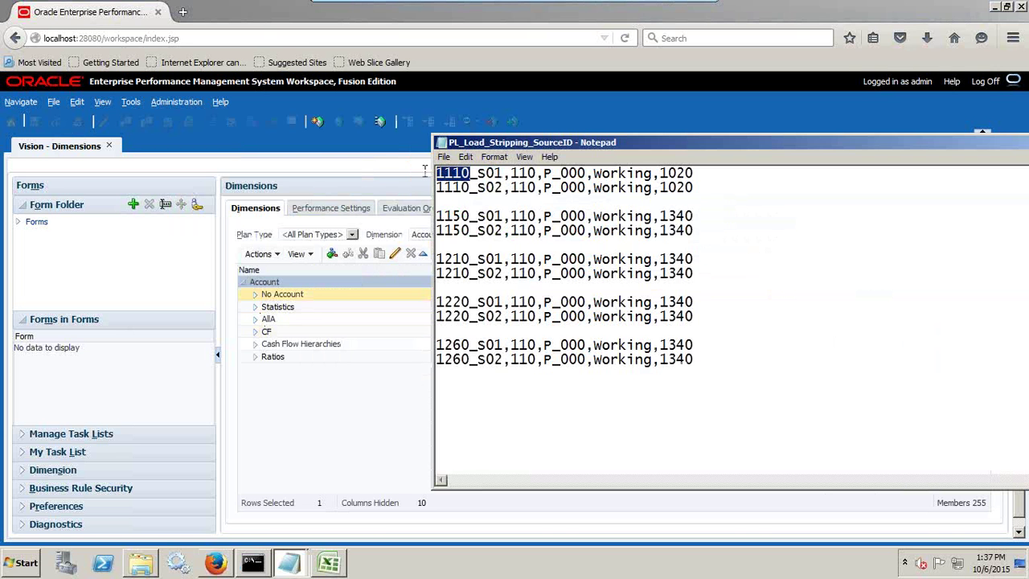
{"action": "left_click_drag", "start_coordinate": [503, 172], "coordinate": [430, 175]}
{"action": "left_click", "coordinate": [503, 173]}
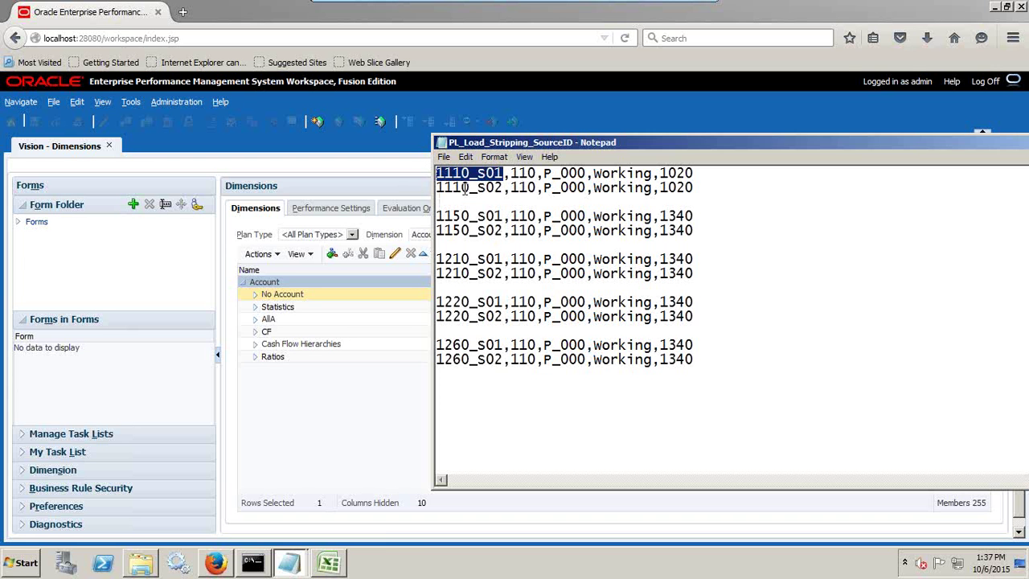
Replace the text of the untitled Notepad note with "1110_S01-->Account".
{"action": "left_click", "coordinate": [289, 562]}
{"action": "left_click", "coordinate": [303, 531]}
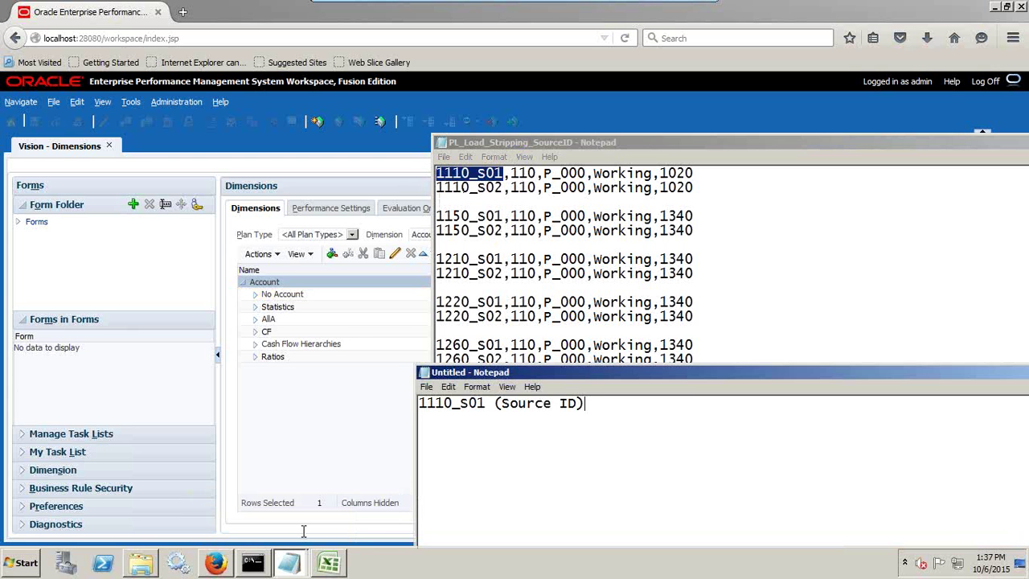
{"action": "left_click_drag", "start_coordinate": [617, 410], "coordinate": [404, 406]}
{"action": "type", "text": "1110_S01"}
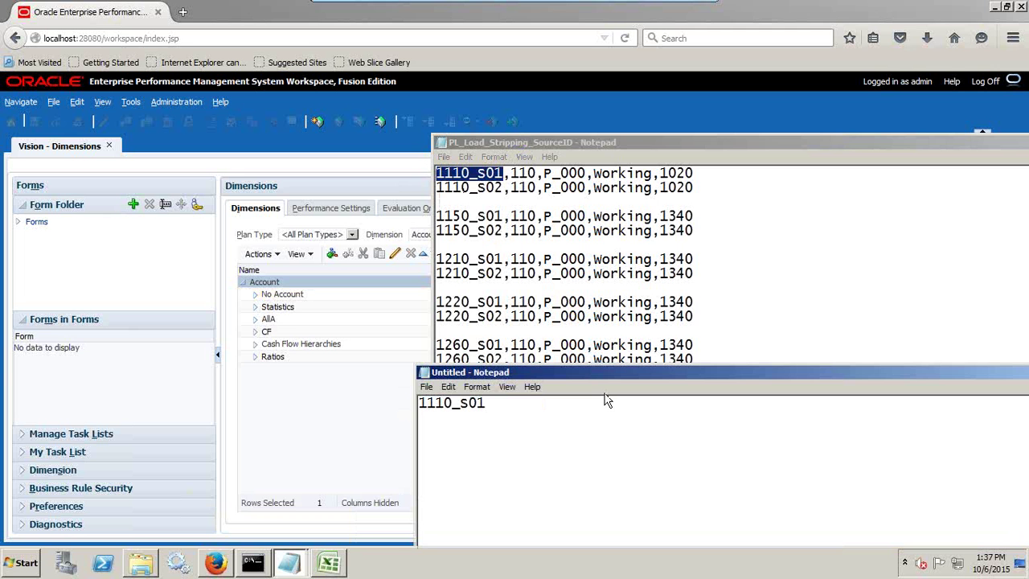
{"action": "type", "text": "-->Account"}
Copy the _S01 suffix onto a separate line below the account line and annotate it as "_S01---->Source".
{"action": "left_click_drag", "start_coordinate": [485, 402], "coordinate": [452, 403]}
{"action": "key", "text": "ctrl+c"}
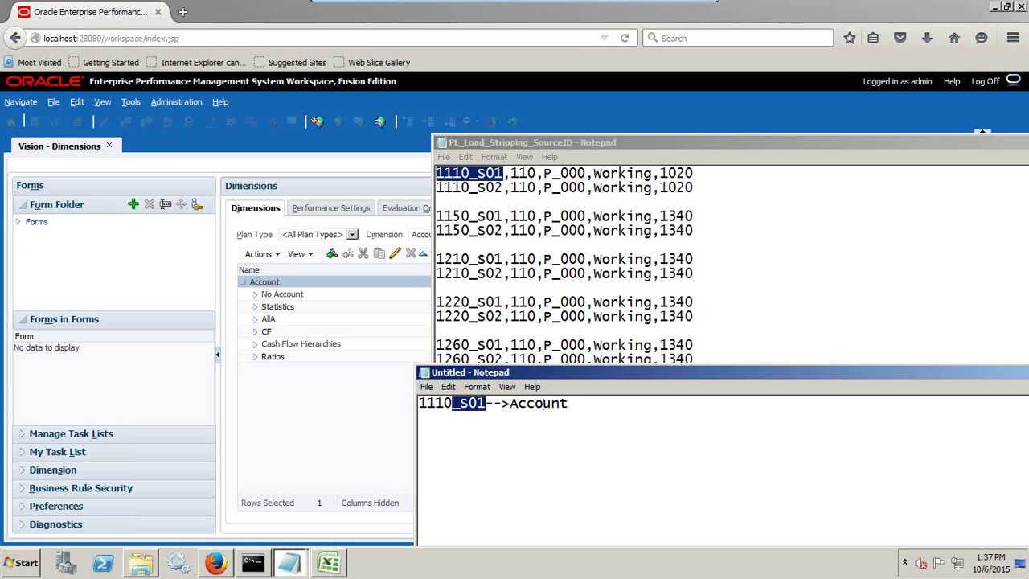
{"action": "left_click", "coordinate": [542, 405]}
{"action": "key", "text": "ctrl+v"}
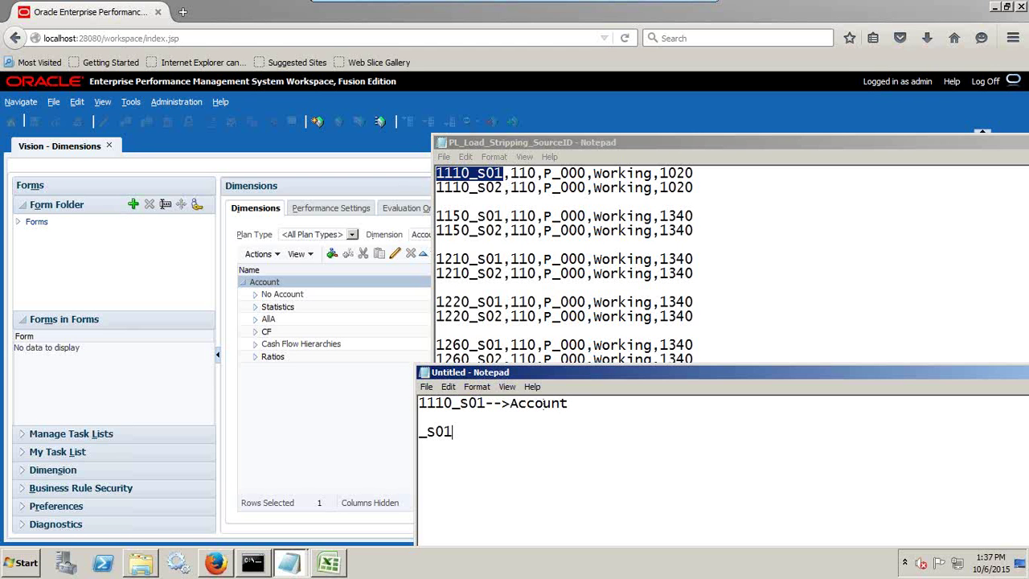
{"action": "key", "text": "Up"}
{"action": "key", "text": "Right"}
{"action": "key", "text": "Right"}
{"action": "key", "text": "Right"}
{"action": "type", "text": "---->Sop"}
{"action": "key", "text": "BackSpace"}
{"action": "type", "text": "urce"}
Replace the _S01 suffix at the start of the note's Source line with the full code 1110_S01 copied from the account line.
{"action": "left_click_drag", "start_coordinate": [551, 431], "coordinate": [408, 432]}
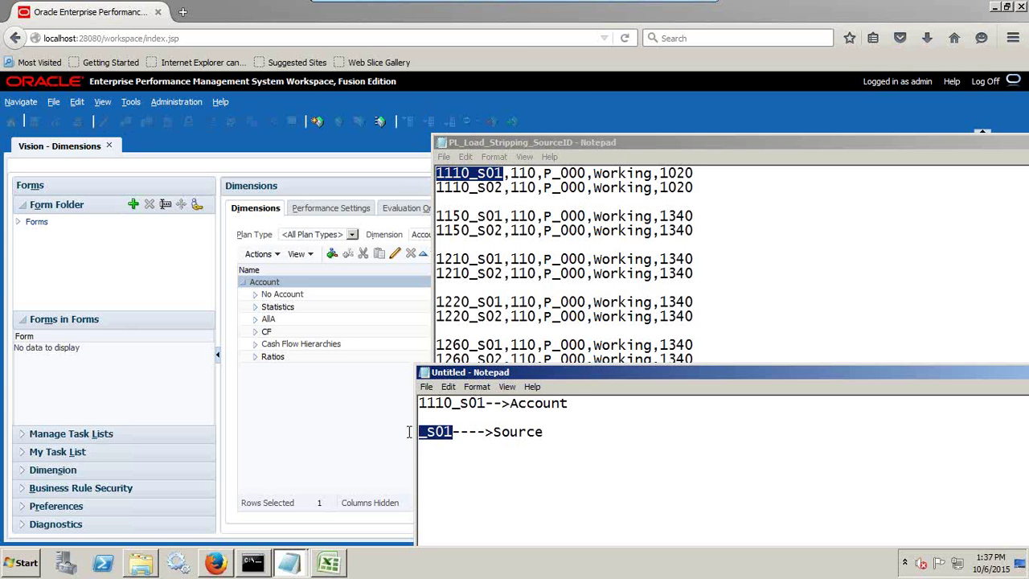
{"action": "left_click_drag", "start_coordinate": [577, 402], "coordinate": [409, 400]}
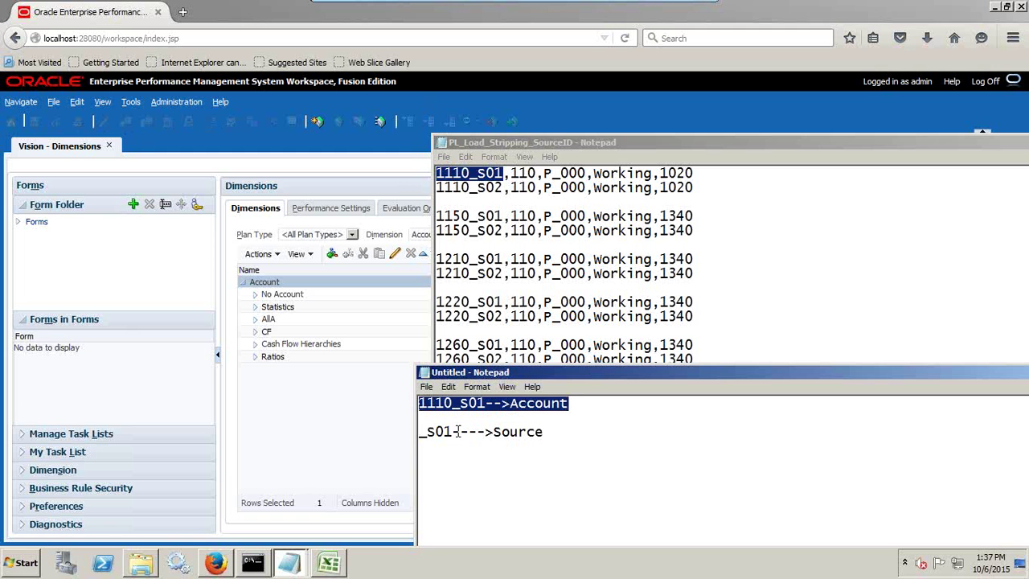
{"action": "left_click_drag", "start_coordinate": [486, 403], "coordinate": [412, 403]}
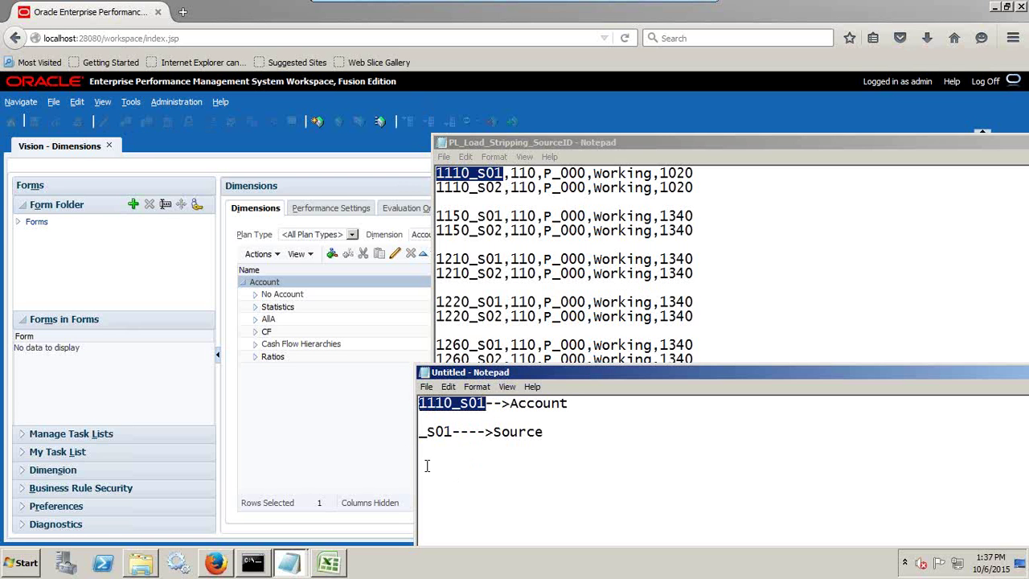
{"action": "key", "text": "ctrl+c"}
{"action": "left_click", "coordinate": [419, 434]}
{"action": "key", "text": "ctrl+v"}
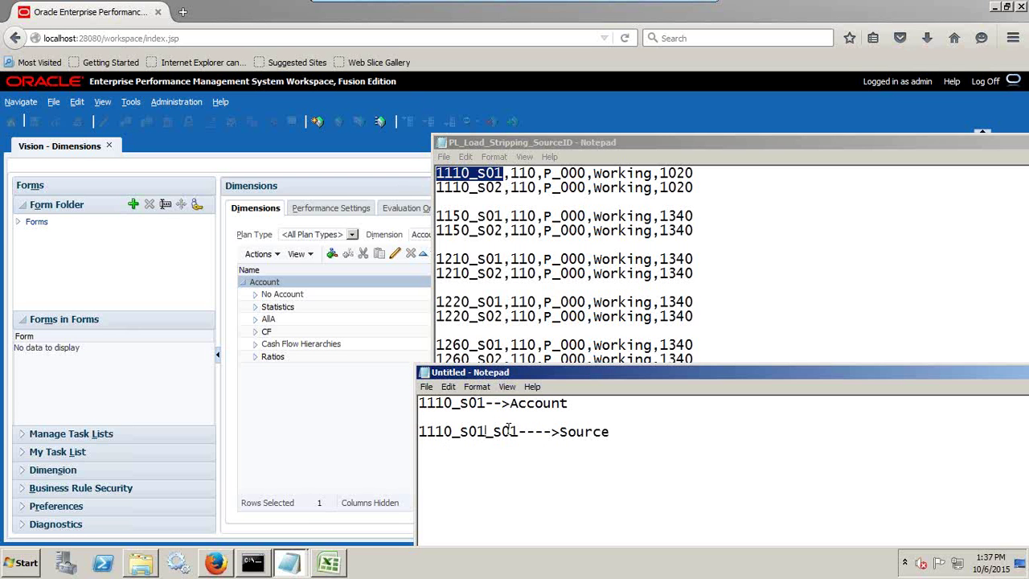
{"action": "left_click", "coordinate": [522, 432]}
{"action": "key", "text": "BackSpace"}
{"action": "key", "text": "BackSpace"}
{"action": "key", "text": "BackSpace"}
{"action": "key", "text": "BackSpace"}
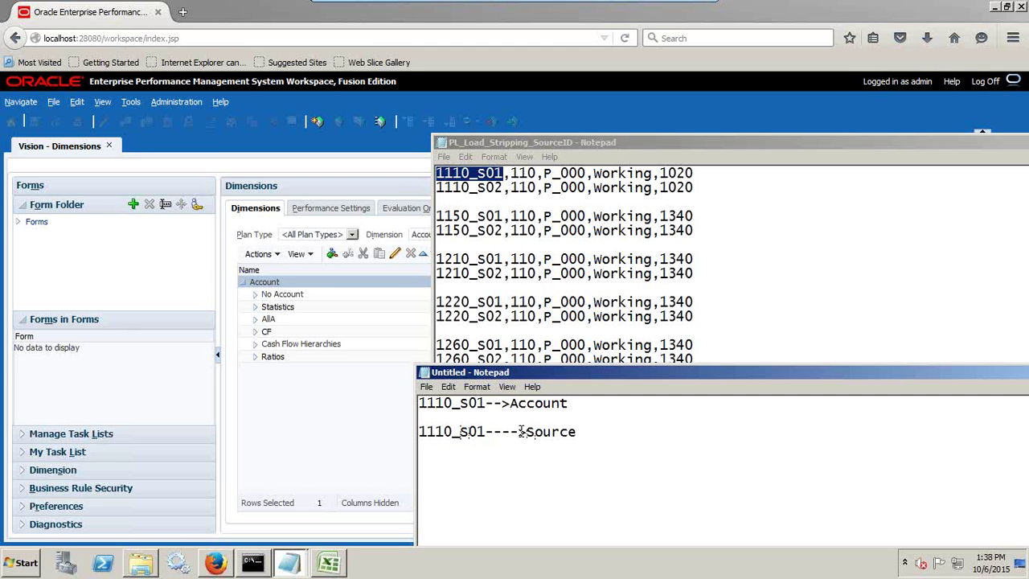
Replace the word Source after the arrow with 1110 so the line reads "1110_S01---->1110".
{"action": "key", "text": "shift+Home"}
{"action": "left_click", "coordinate": [521, 432]}
{"action": "key", "text": "shift+Right"}
{"action": "key", "text": "shift+Right"}
{"action": "key", "text": "shift+Right"}
{"action": "key", "text": "shift+Right"}
{"action": "key", "text": "shift+Right"}
{"action": "key", "text": "shift+Right"}
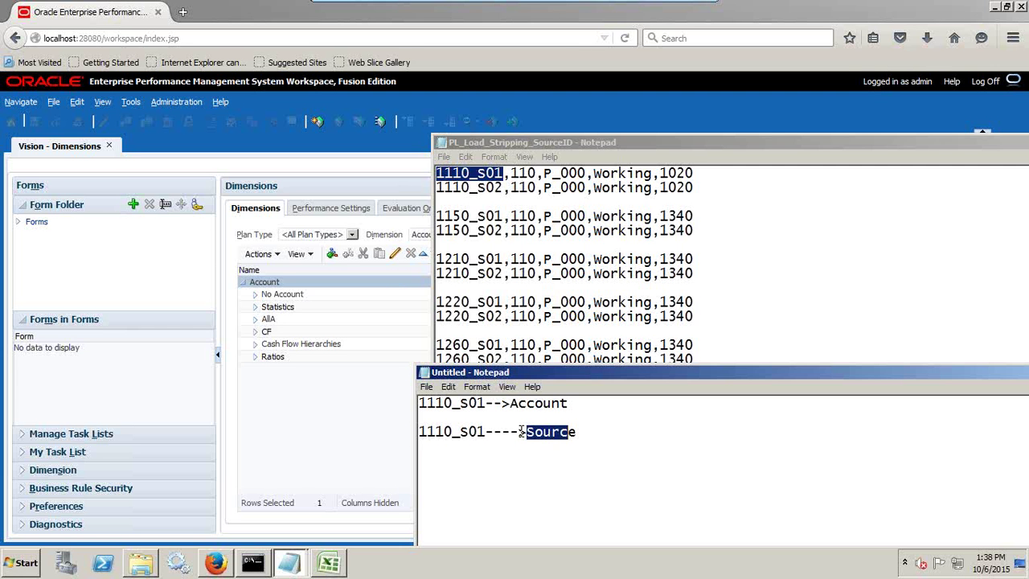
{"action": "key", "text": "ctrl+v"}
Add a heading row above the mapping line with Source over 1110_S01 and Target aligned over 1110.
{"action": "key", "text": "Return"}
{"action": "key", "text": "Up"}
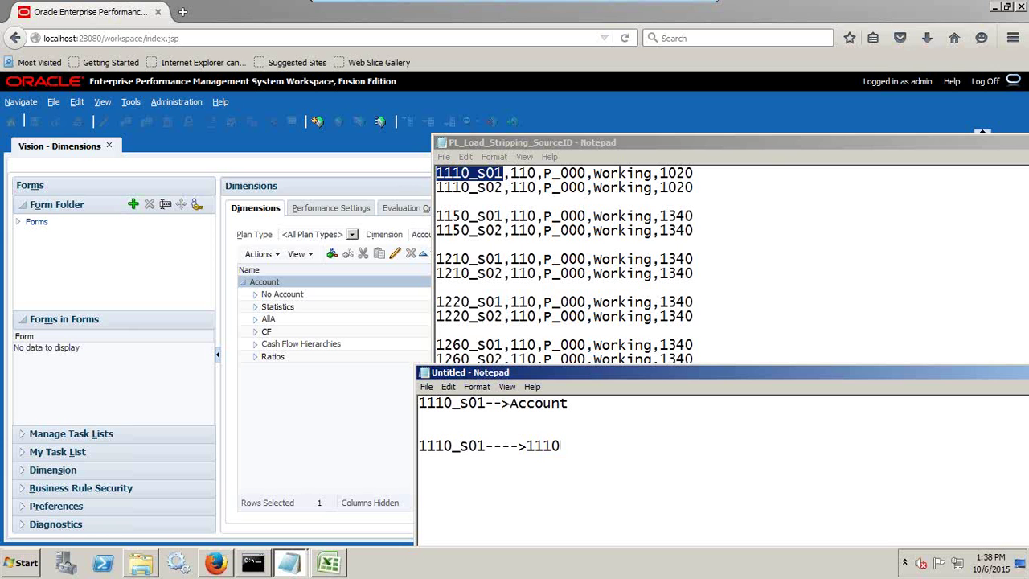
{"action": "type", "text": "Source"}
{"action": "key", "text": "Tab"}
{"action": "key", "text": "Tab"}
{"action": "type", "text": "Target"}
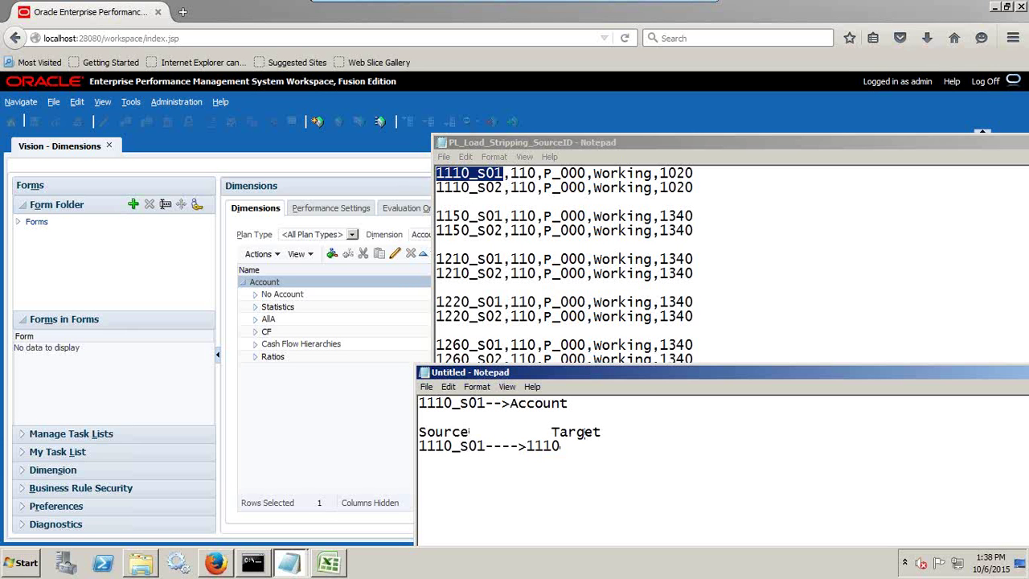
{"action": "key", "text": "BackSpace"}
{"action": "key", "text": "BackSpace"}
{"action": "key", "text": "BackSpace"}
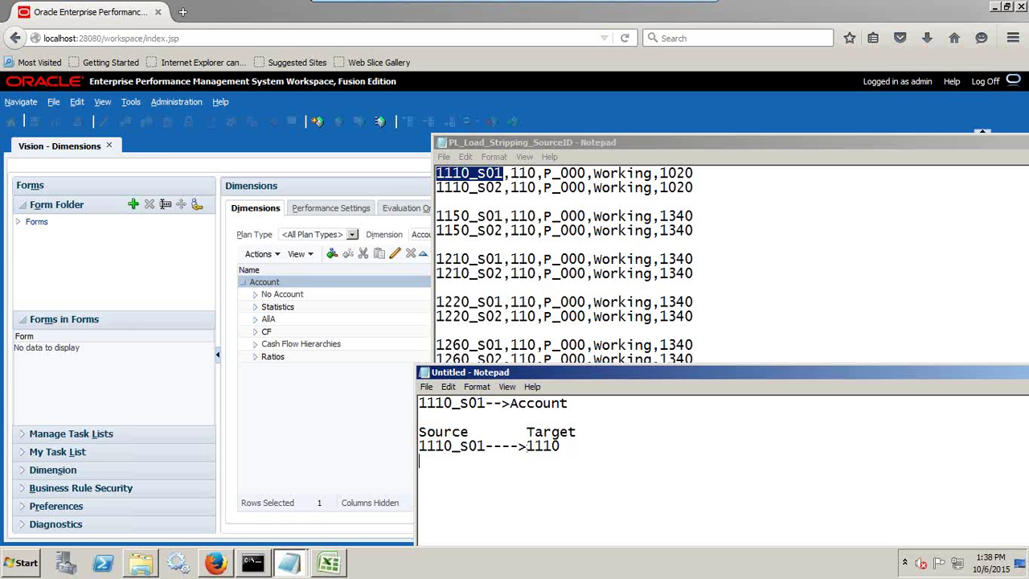
Add the wildcard mapping "*????--------->*" on the line below the 1110_S01 mapping.
{"action": "type", "text": "*???--------->*"}
{"action": "left_click", "coordinate": [453, 460]}
{"action": "type", "text": "?"}
Examine the two 1110 rows in PL_Load_Stripping_SourceID and highlight the _S01 source suffix.
{"action": "left_click", "coordinate": [701, 185]}
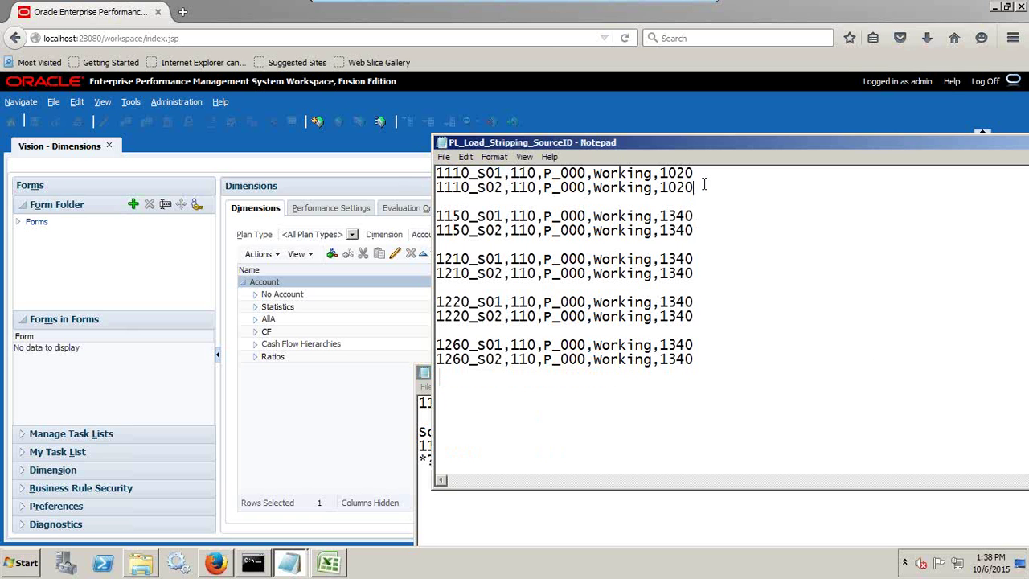
{"action": "left_click_drag", "start_coordinate": [703, 185], "coordinate": [393, 178]}
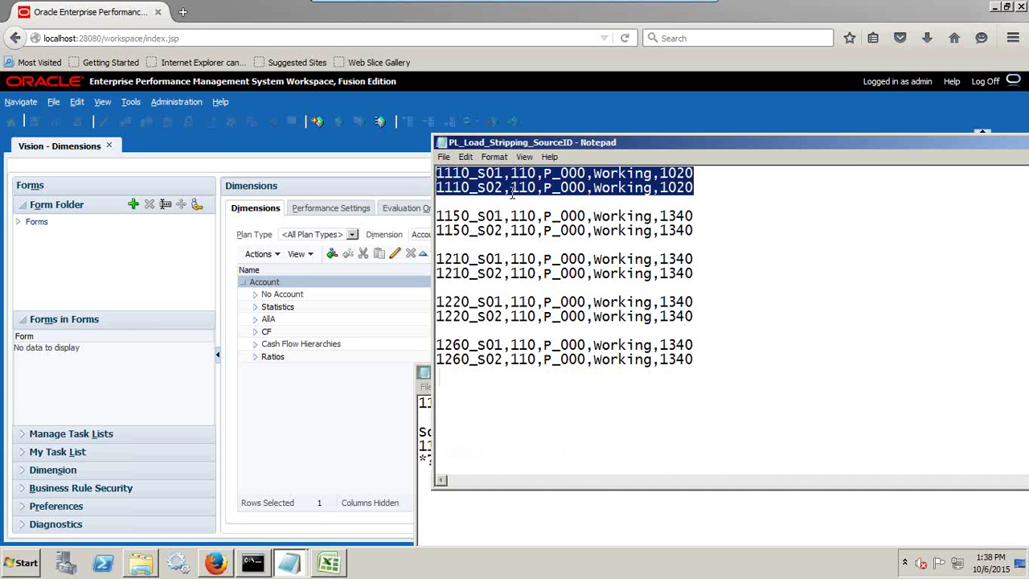
{"action": "left_click", "coordinate": [521, 201]}
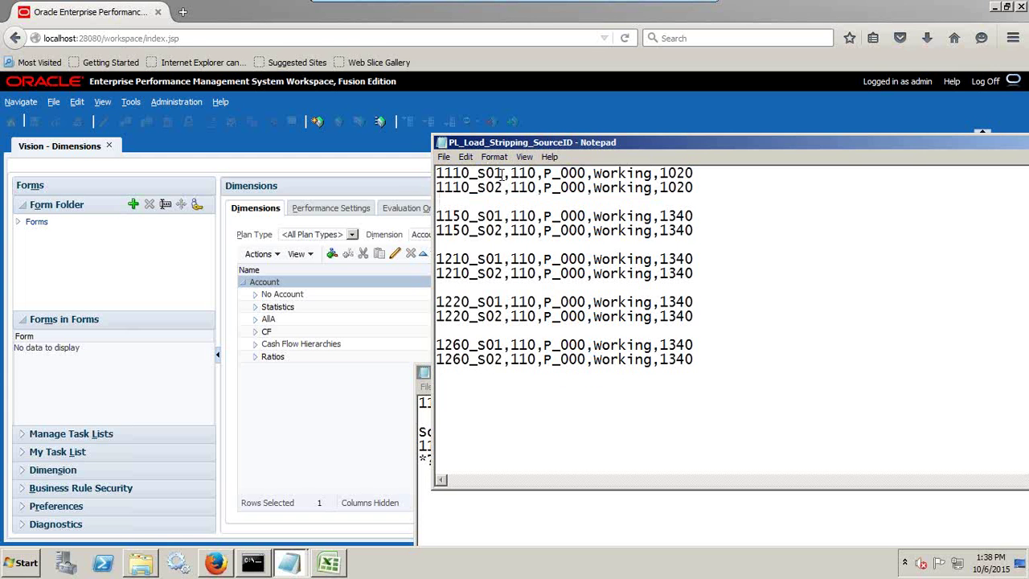
{"action": "left_click_drag", "start_coordinate": [502, 173], "coordinate": [470, 172]}
{"action": "left_click", "coordinate": [379, 166]}
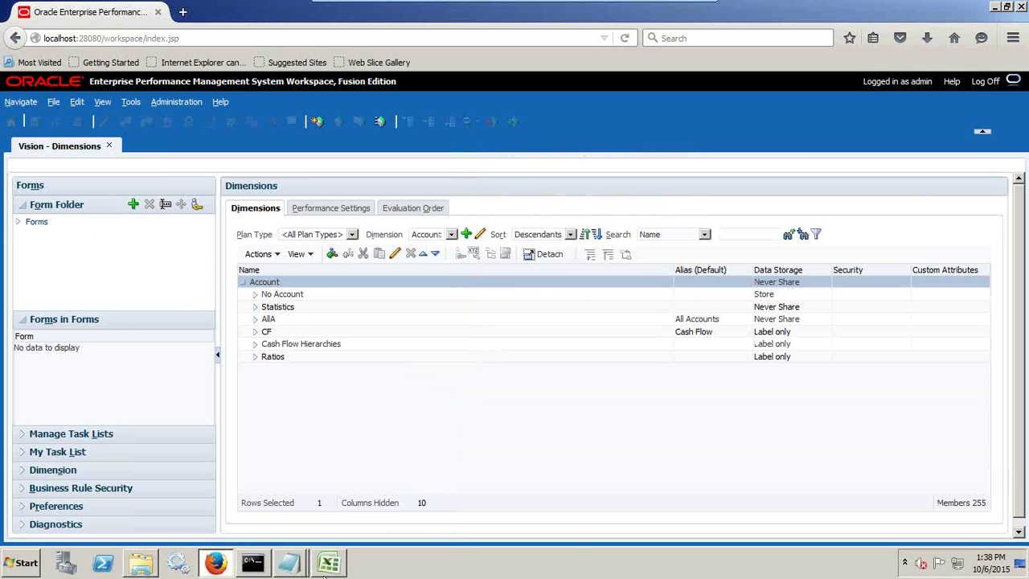
{"action": "left_click", "coordinate": [295, 568]}
{"action": "left_click", "coordinate": [313, 502]}
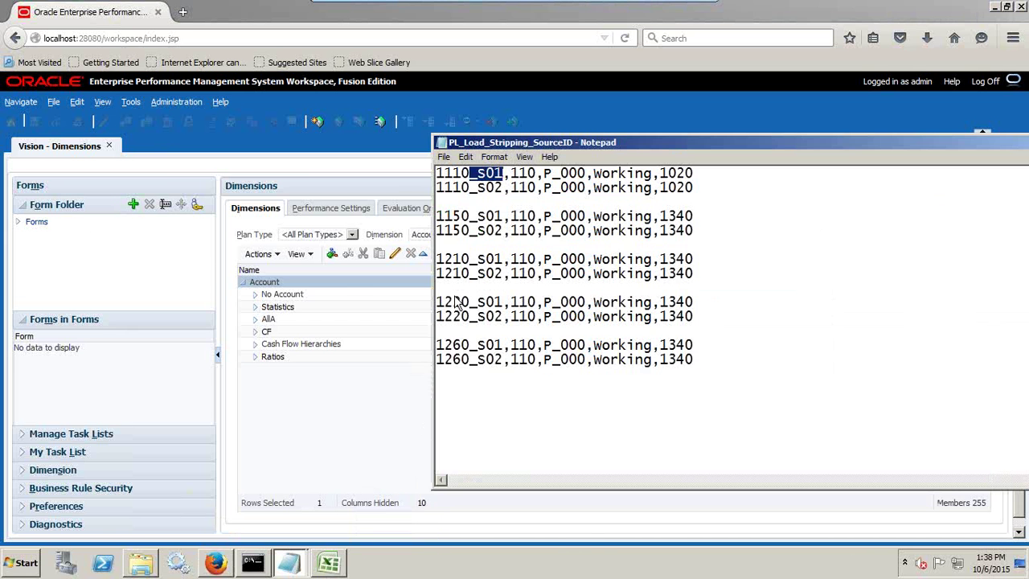
Switch to the Dimensions editor and expand CF, Cash Ending Balance, and the AllA branch through BS, 1001, 1010 and 1100 to find account 1110.
{"action": "left_click", "coordinate": [255, 331]}
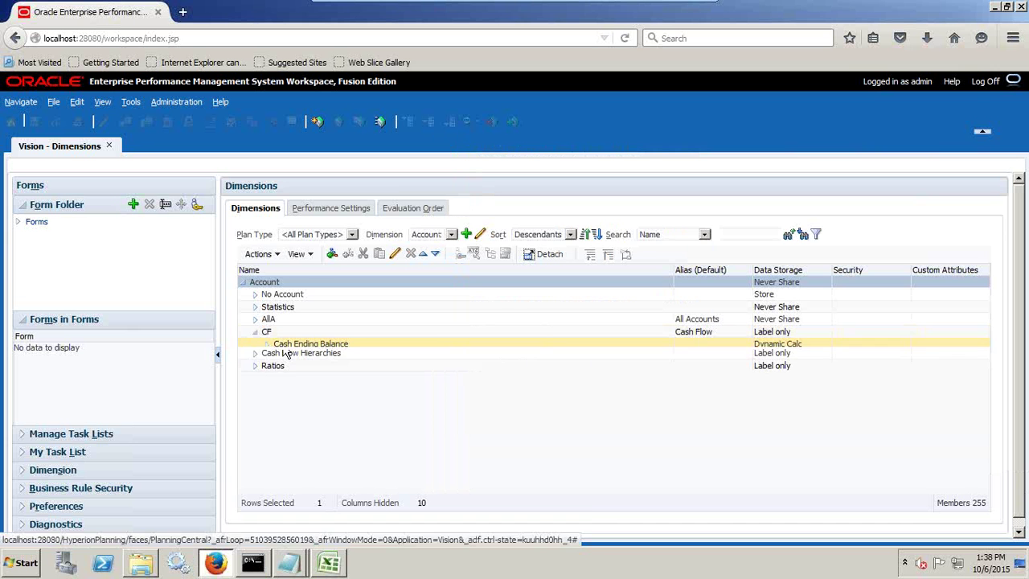
{"action": "left_click", "coordinate": [266, 344]}
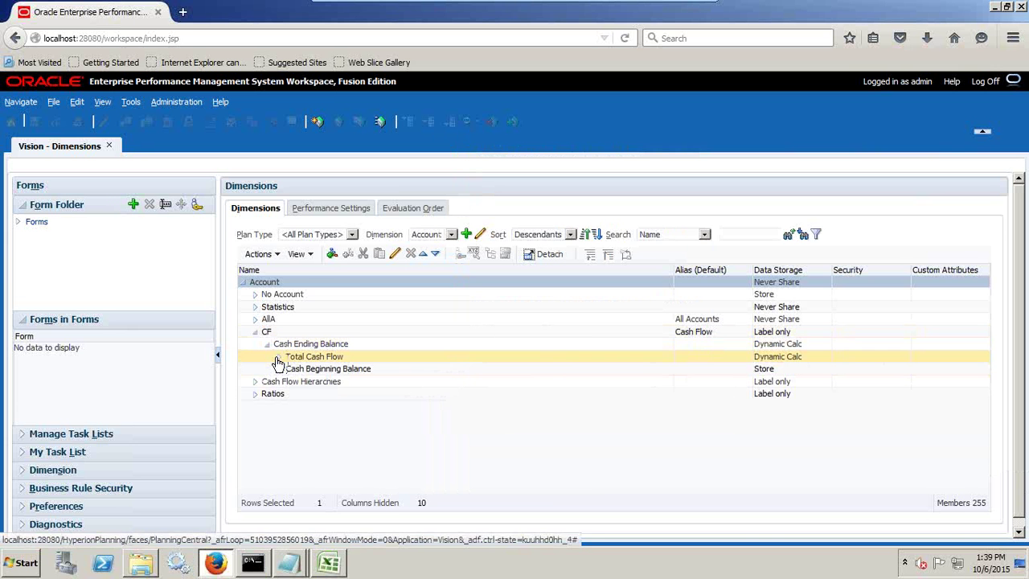
{"action": "left_click", "coordinate": [255, 320]}
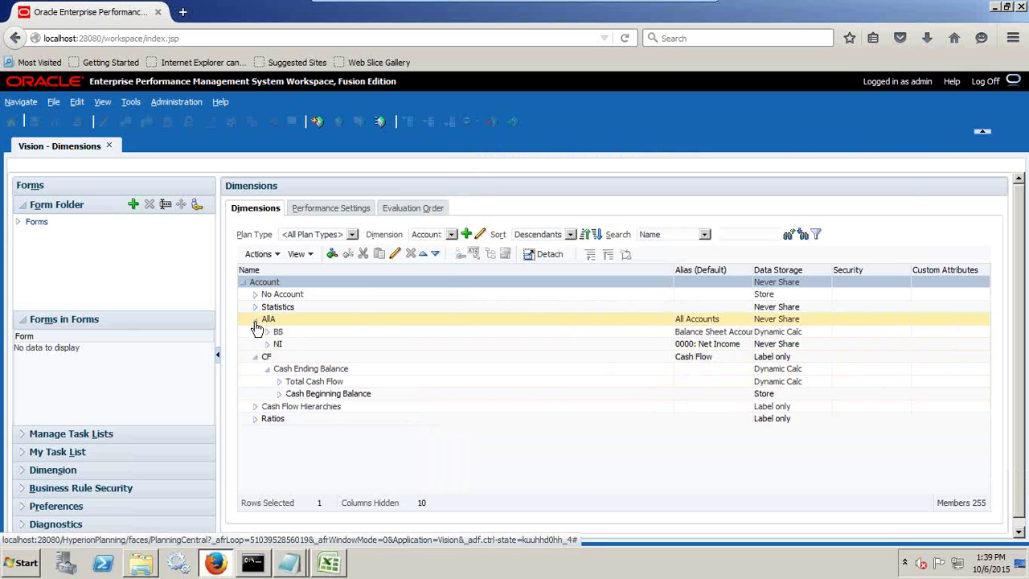
{"action": "left_click", "coordinate": [267, 331]}
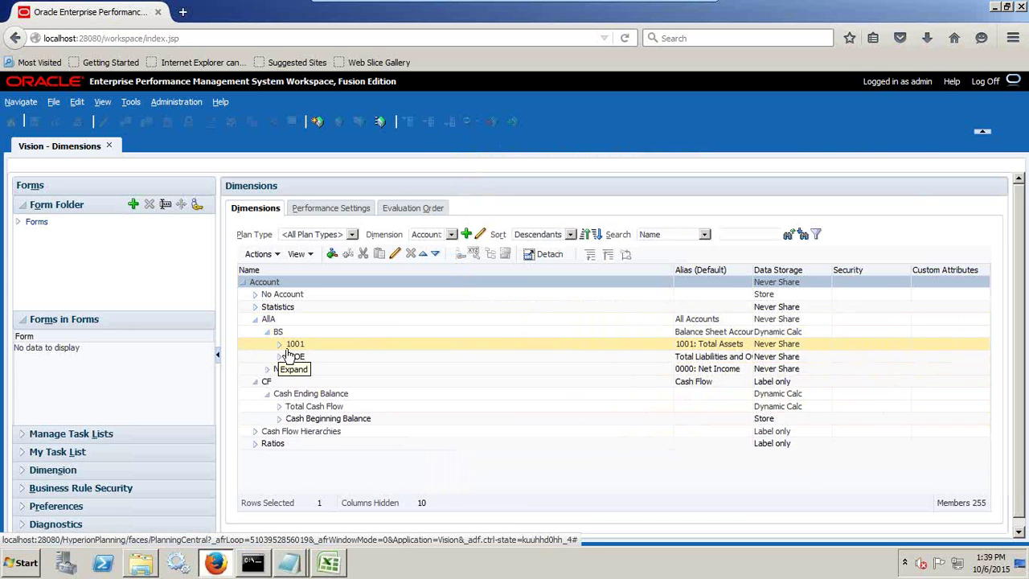
{"action": "left_click", "coordinate": [279, 344]}
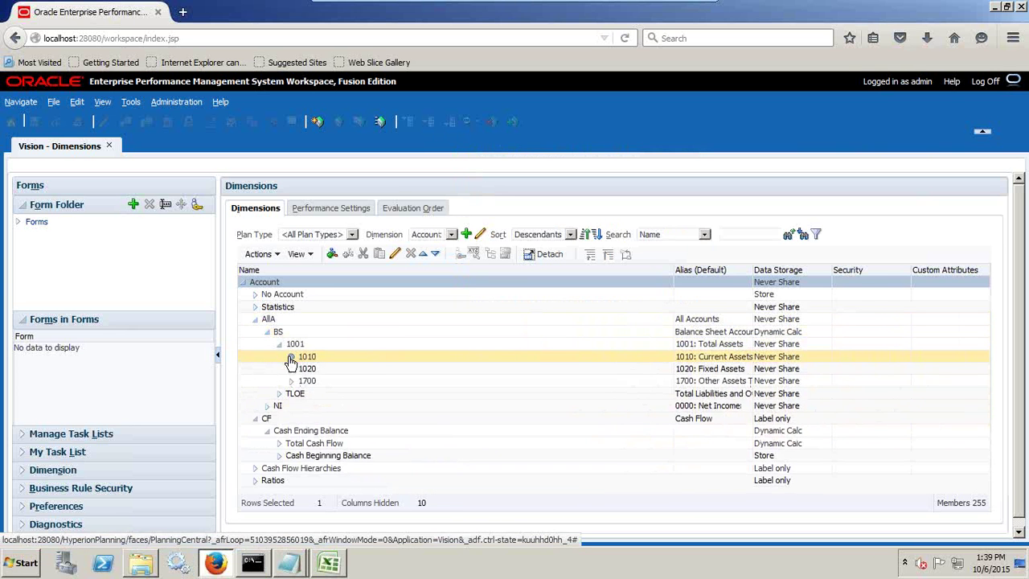
{"action": "left_click", "coordinate": [291, 357]}
{"action": "left_click", "coordinate": [304, 368]}
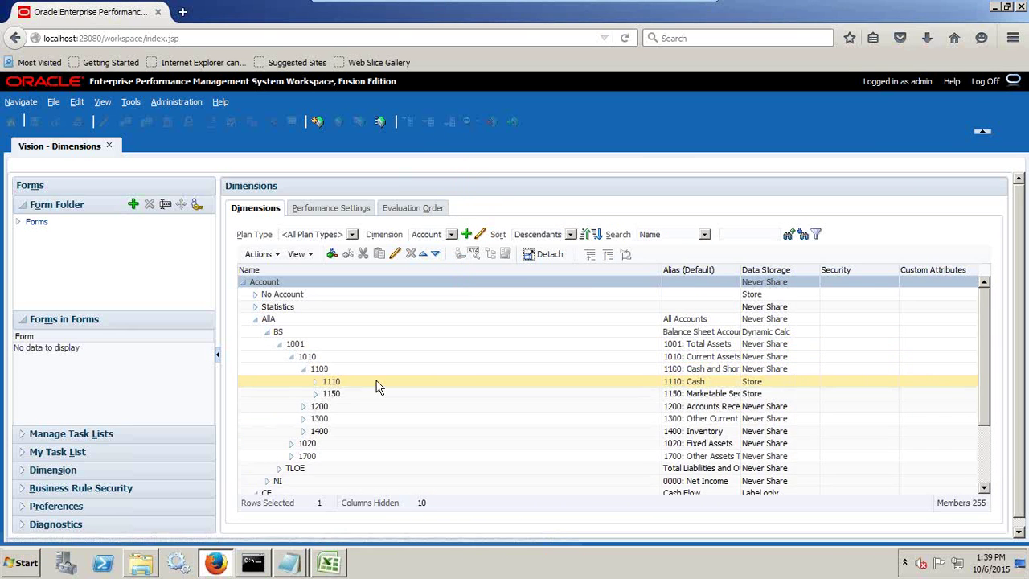
Move the load file's Notepad window clear of the account hierarchy and expand account 1200 to compare its child accounts.
{"action": "key", "text": "alt+Tab"}
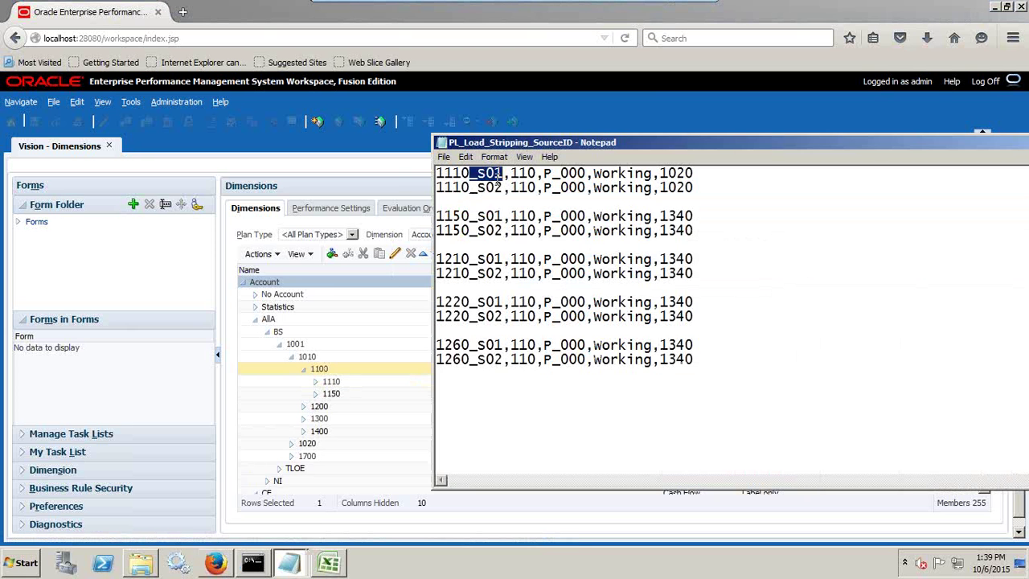
{"action": "left_click_drag", "start_coordinate": [594, 144], "coordinate": [640, 448]}
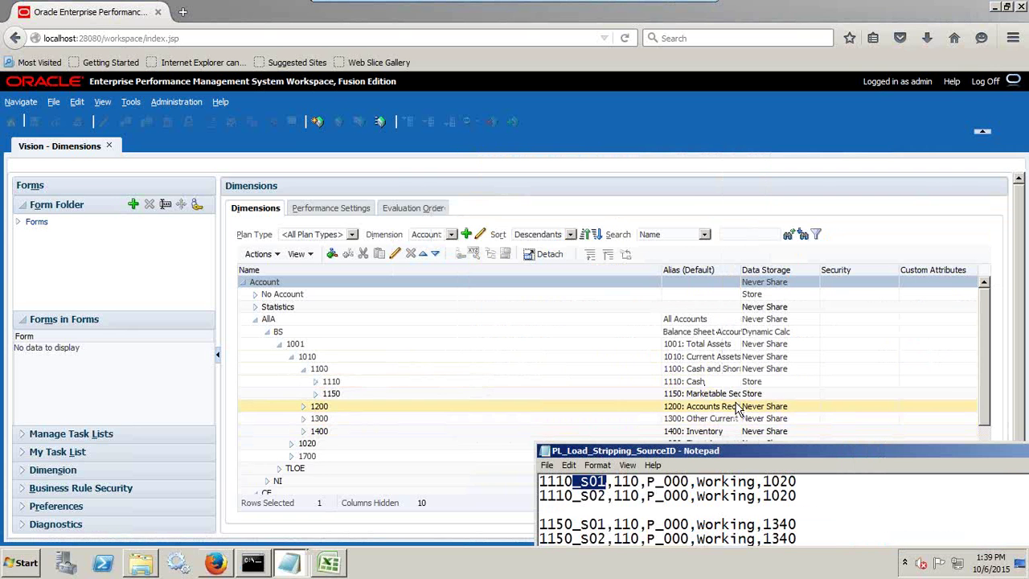
{"action": "left_click", "coordinate": [303, 406]}
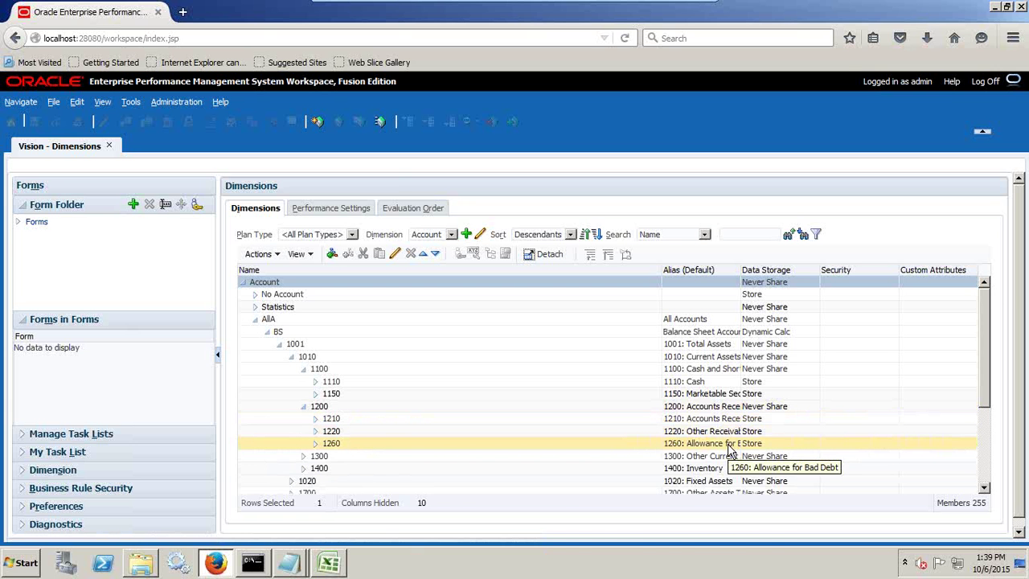
Highlight the value 110 in the load file's first row, and switch the Dimensions editor to the Entity dimension.
{"action": "key", "text": "alt+Tab"}
{"action": "left_click_drag", "start_coordinate": [711, 451], "coordinate": [700, 224]}
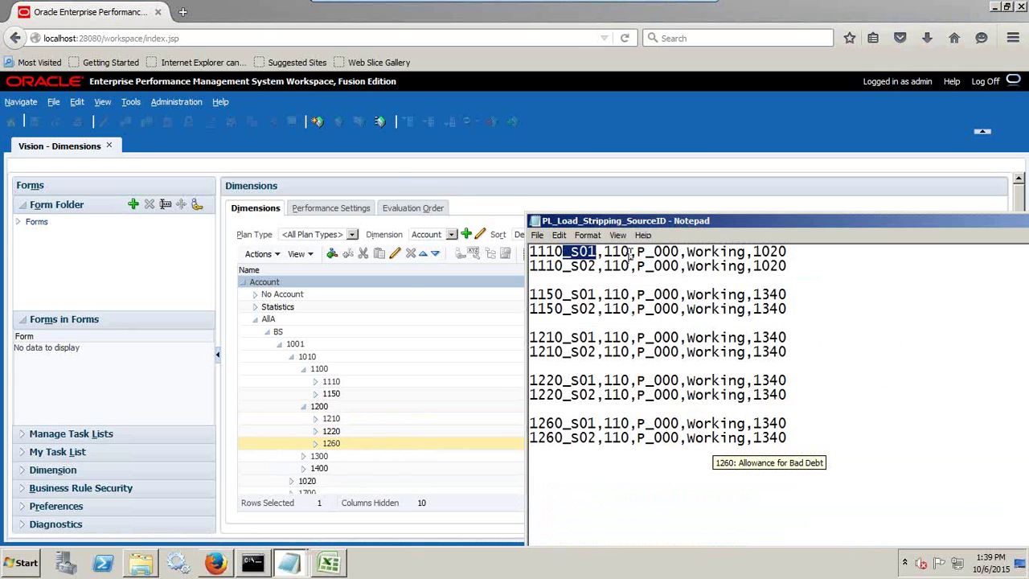
{"action": "left_click_drag", "start_coordinate": [630, 252], "coordinate": [603, 254]}
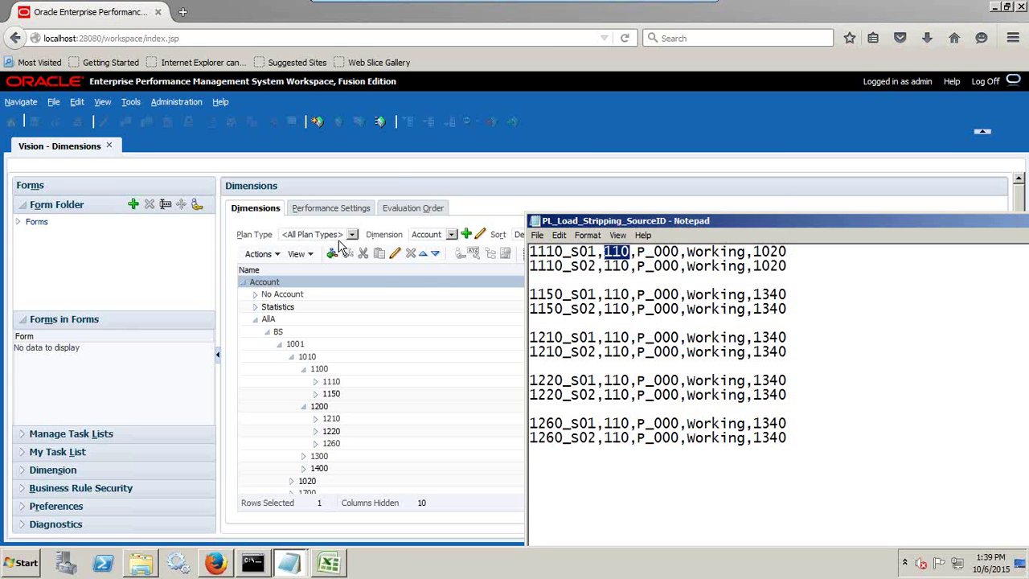
{"action": "left_click", "coordinate": [438, 237]}
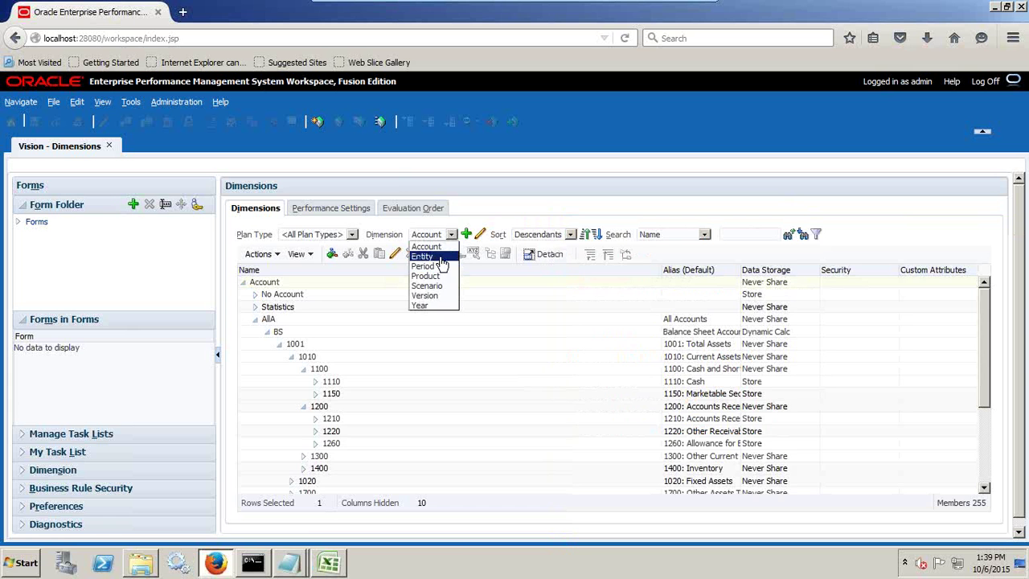
{"action": "left_click", "coordinate": [426, 256]}
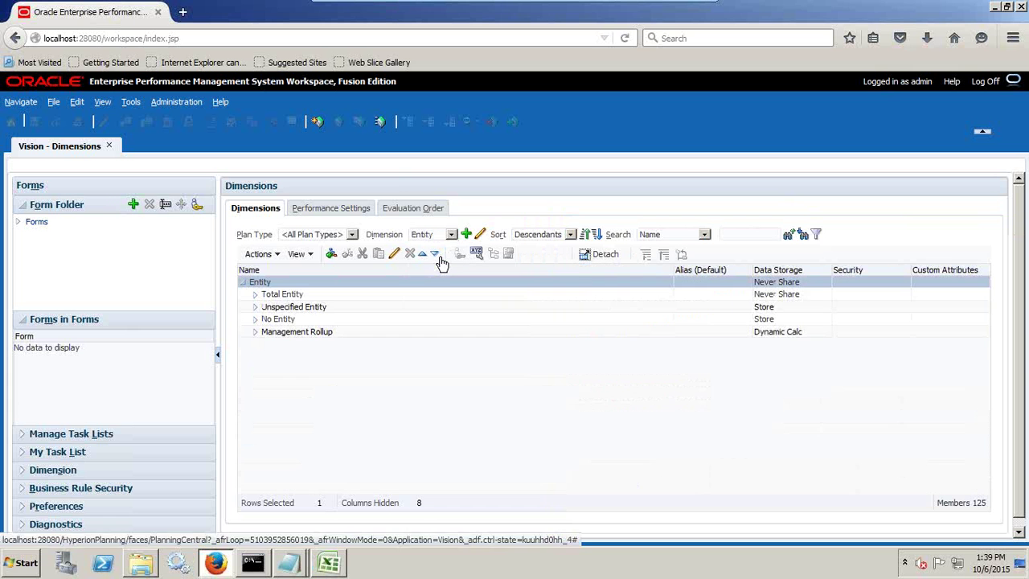
Expand Total Entity, TD and 100 in the Entity hierarchy and select member 110 to check it against the load file.
{"action": "left_click", "coordinate": [255, 295]}
{"action": "left_click", "coordinate": [267, 306]}
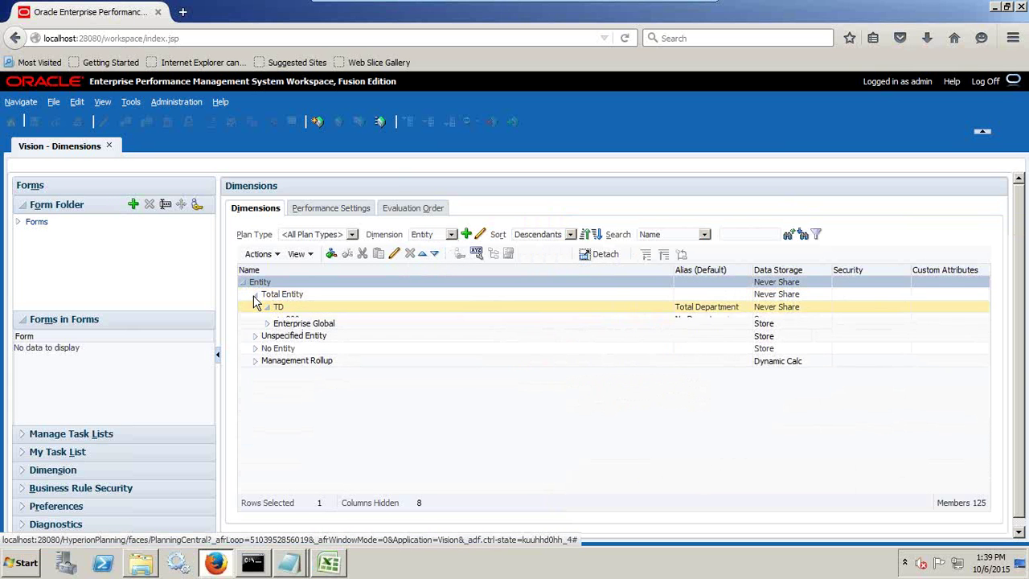
{"action": "left_click", "coordinate": [279, 331]}
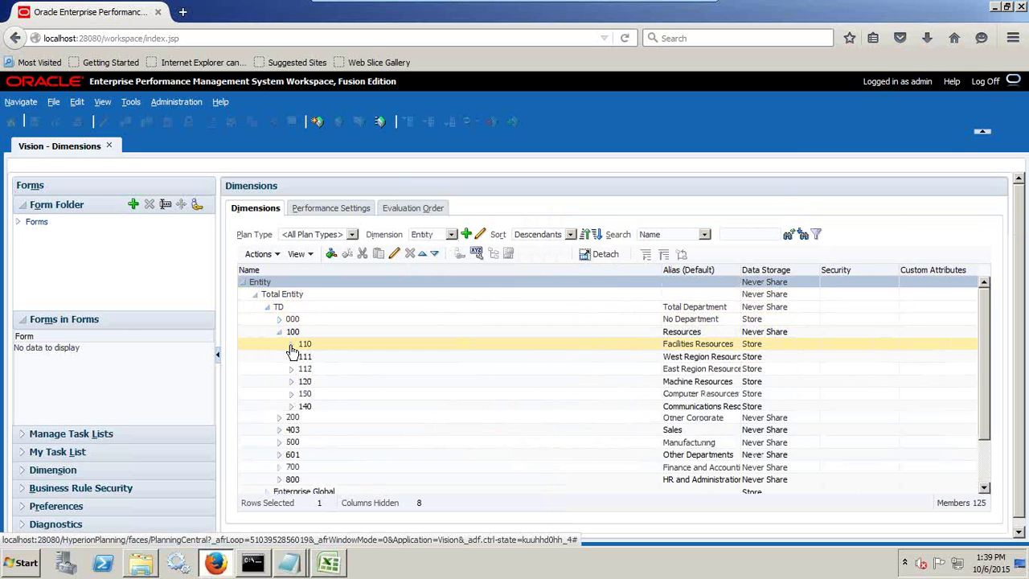
{"action": "left_click", "coordinate": [354, 344]}
{"action": "scroll", "coordinate": [483, 354], "scroll_direction": "down", "scroll_amount": 2}
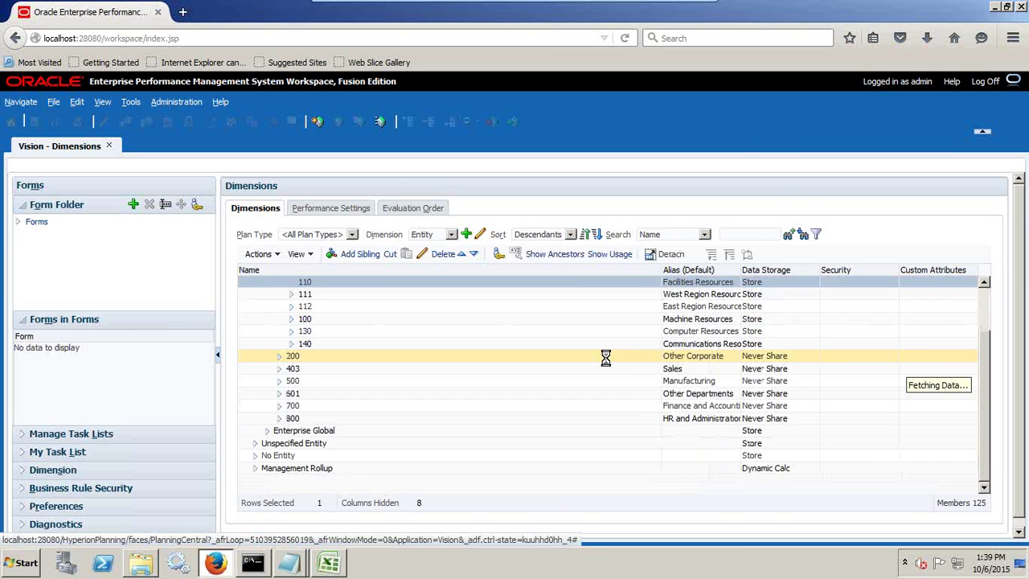
Bring the load file's Notepad window beside the hierarchy, and add the line "110---->Entity" to the untitled Notepad notes.
{"action": "key", "text": "alt+Tab"}
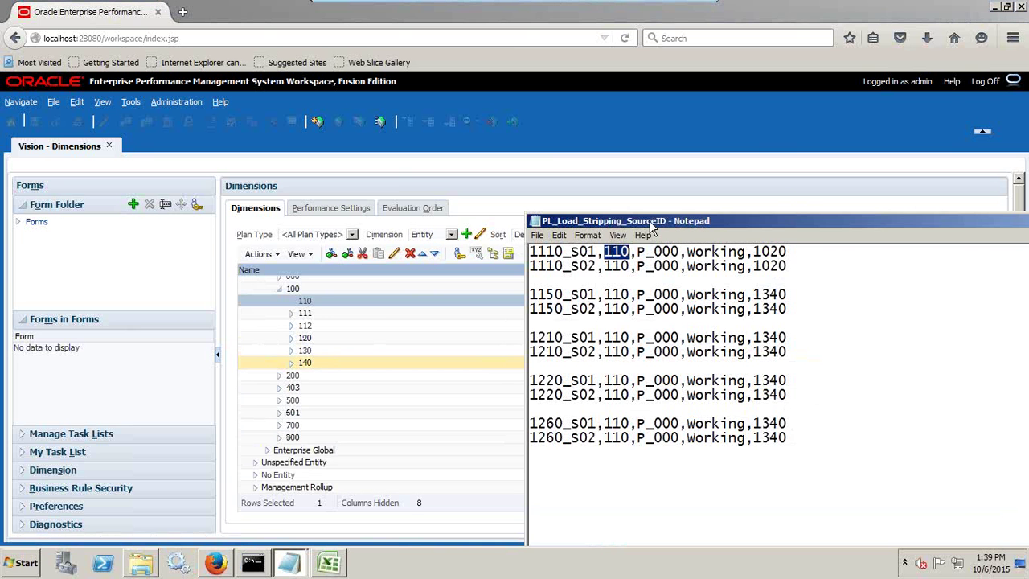
{"action": "left_click_drag", "start_coordinate": [648, 225], "coordinate": [442, 360]}
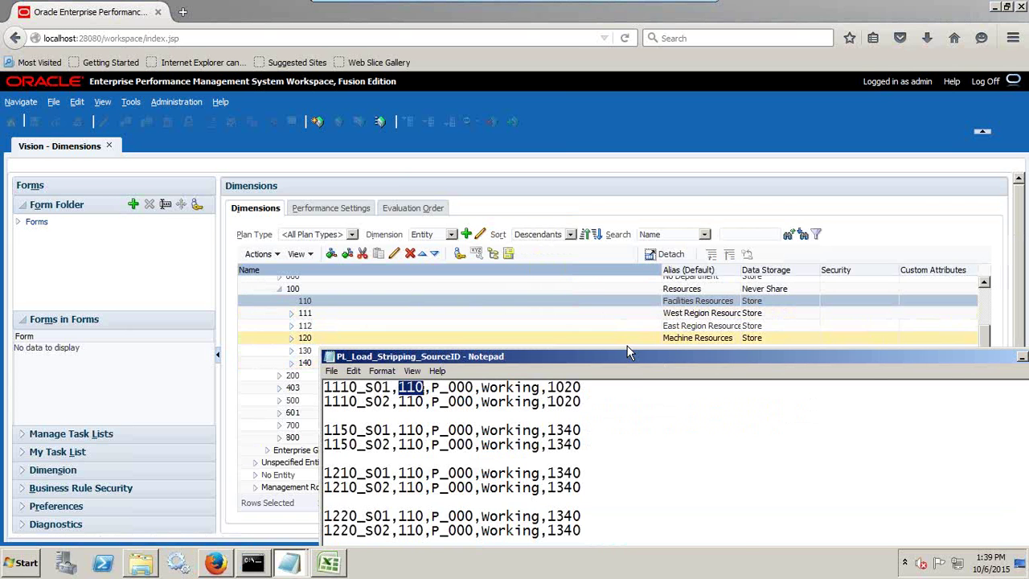
{"action": "left_click_drag", "start_coordinate": [618, 352], "coordinate": [700, 180]}
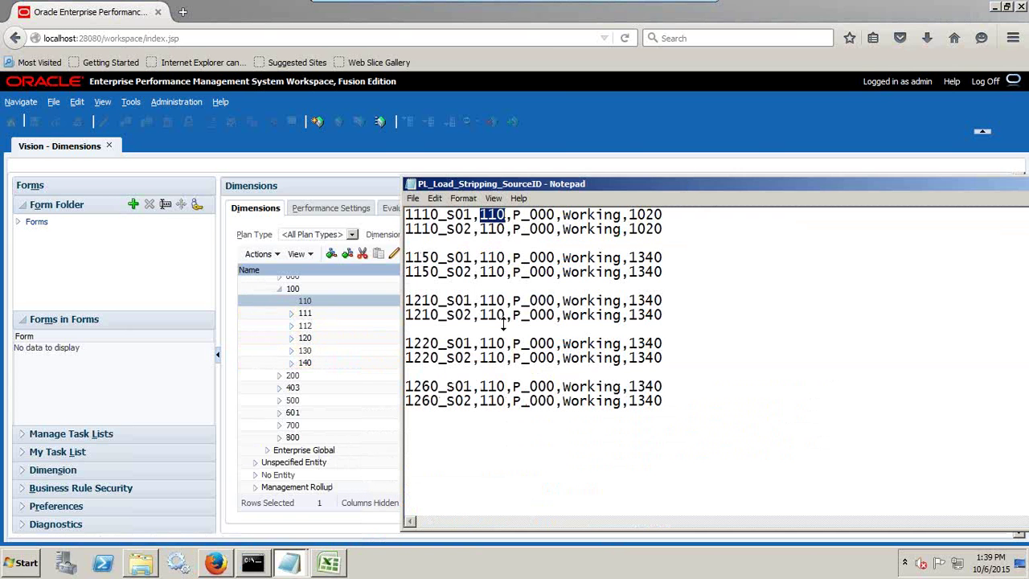
{"action": "left_click", "coordinate": [289, 562]}
{"action": "left_click", "coordinate": [291, 532]}
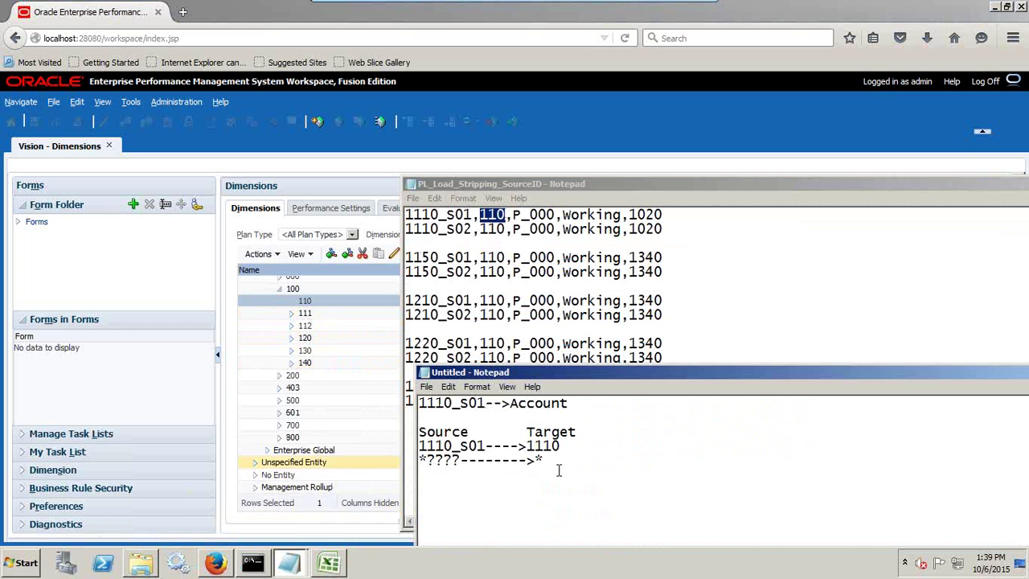
{"action": "type", "text": "110"}
{"action": "type", "text": "---->Entity"}
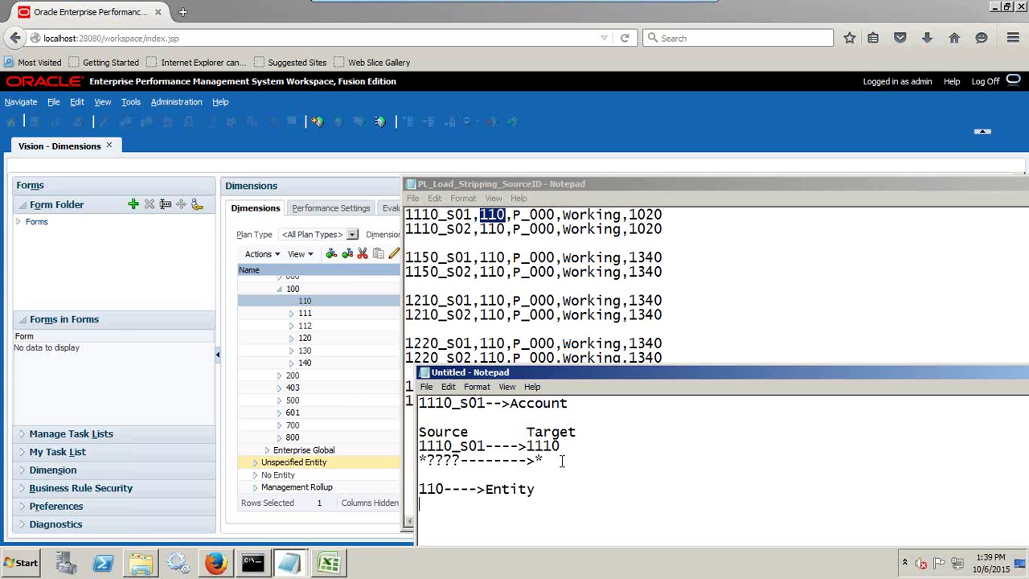
Copy P_000 from the load file's first row and locate that member under P_TP in the Product dimension.
{"action": "left_click_drag", "start_coordinate": [555, 214], "coordinate": [511, 215]}
{"action": "key", "text": "ctrl+c"}
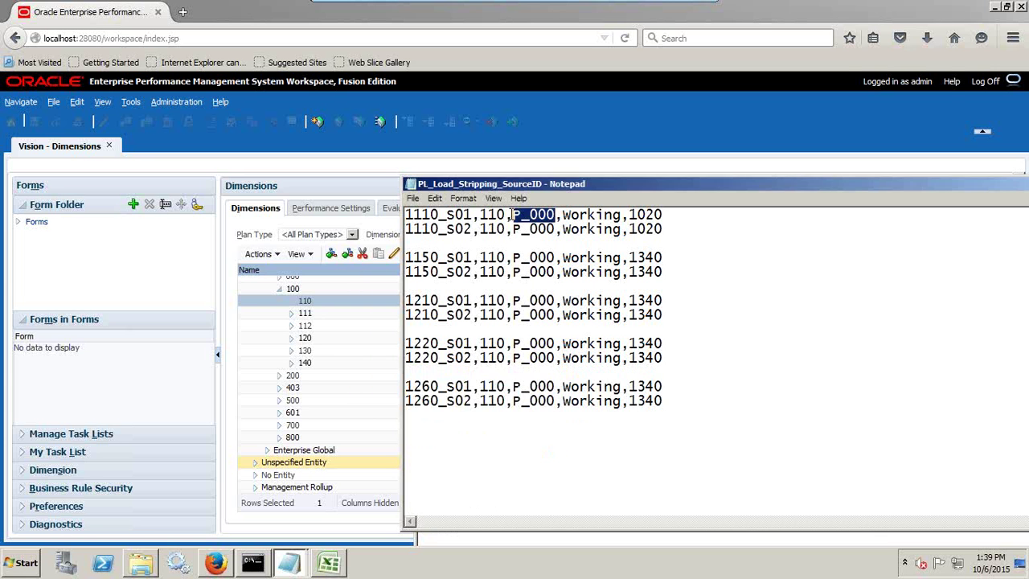
{"action": "left_click", "coordinate": [377, 166]}
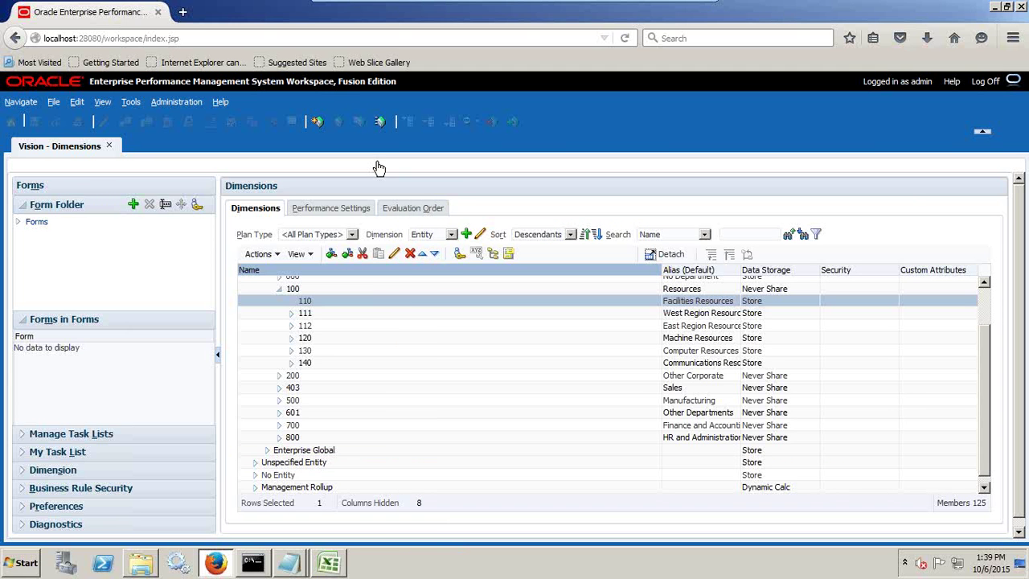
{"action": "left_click", "coordinate": [426, 234]}
{"action": "left_click", "coordinate": [424, 267]}
{"action": "left_click", "coordinate": [434, 237]}
{"action": "left_click", "coordinate": [425, 279]}
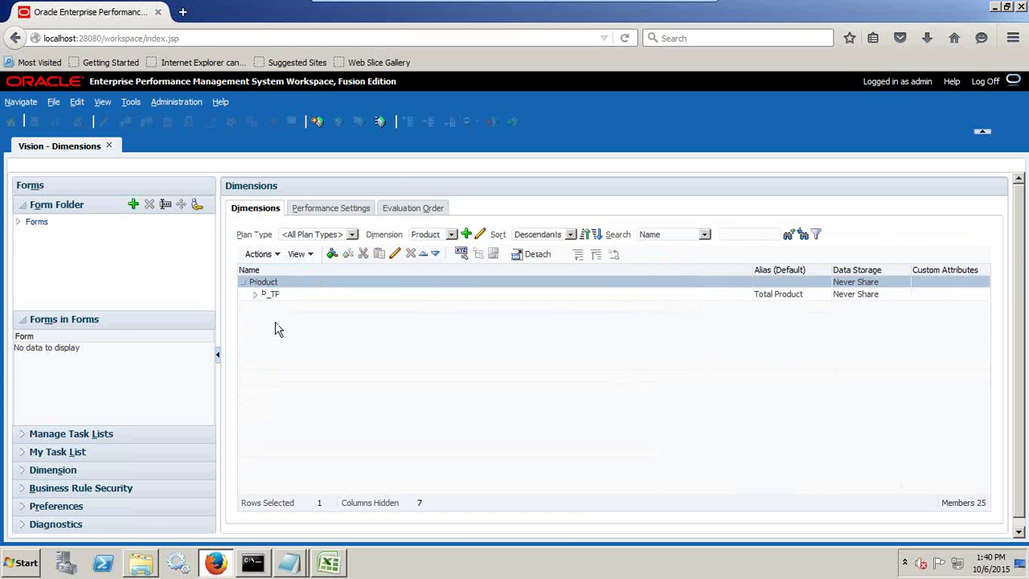
{"action": "left_click", "coordinate": [254, 294]}
{"action": "left_click", "coordinate": [288, 306]}
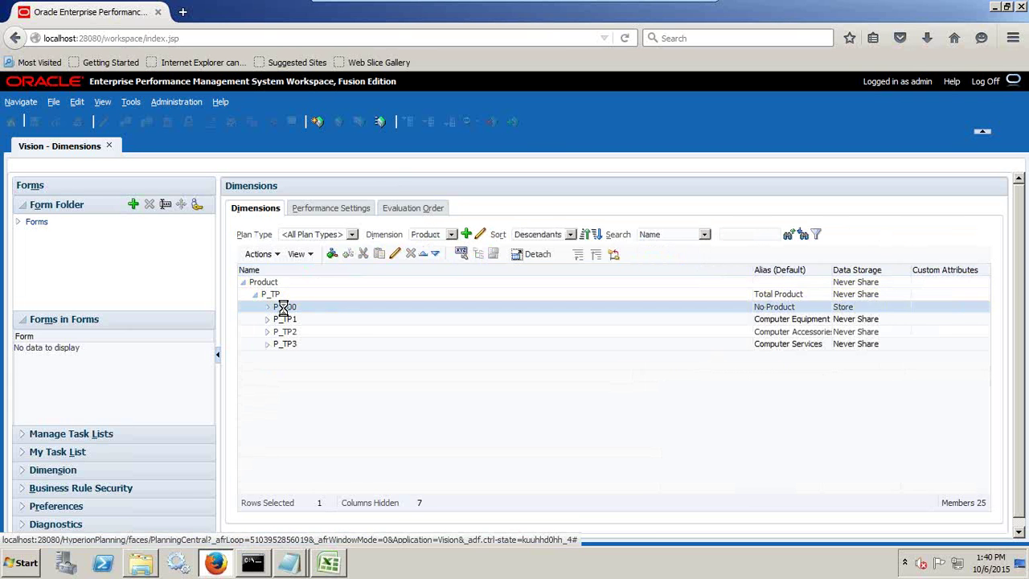
Return to the untitled Notepad notes and add the line "P_000--->Product Dimension" below the Entity line.
{"action": "key", "text": "alt+Tab"}
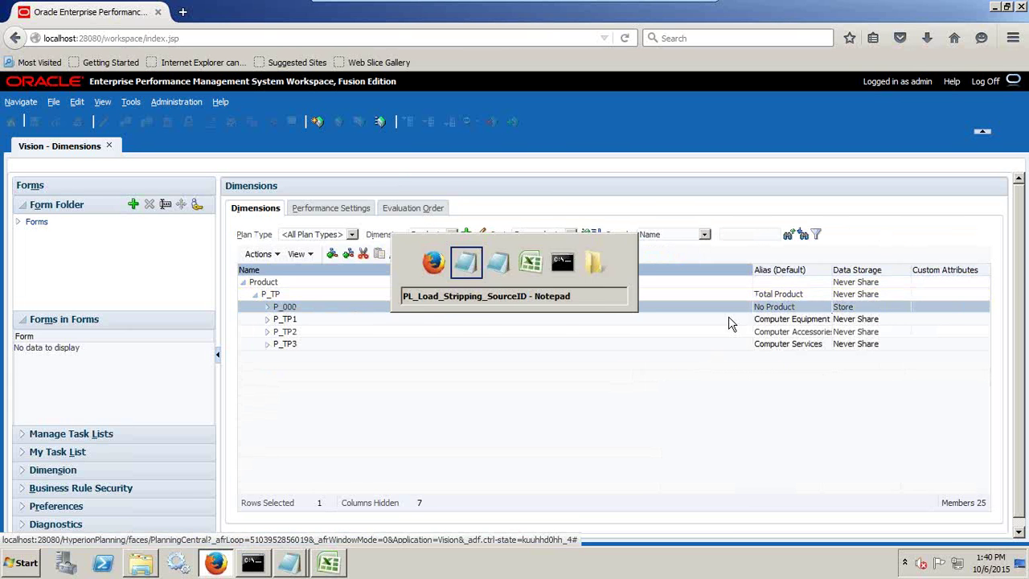
{"action": "key", "text": "alt+Tab"}
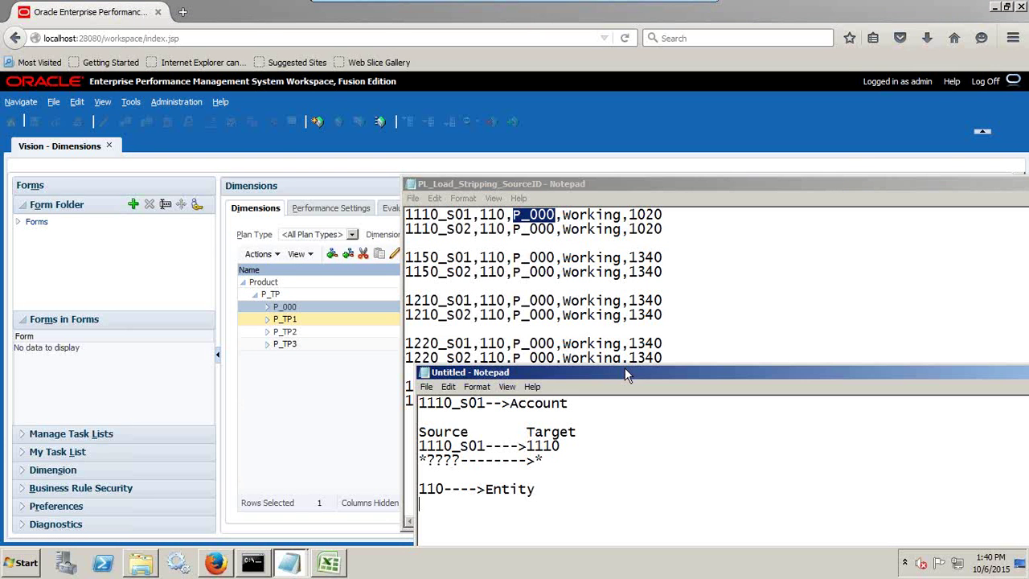
{"action": "key", "text": "ctrl+v"}
{"action": "type", "text": "--->Prodyc"}
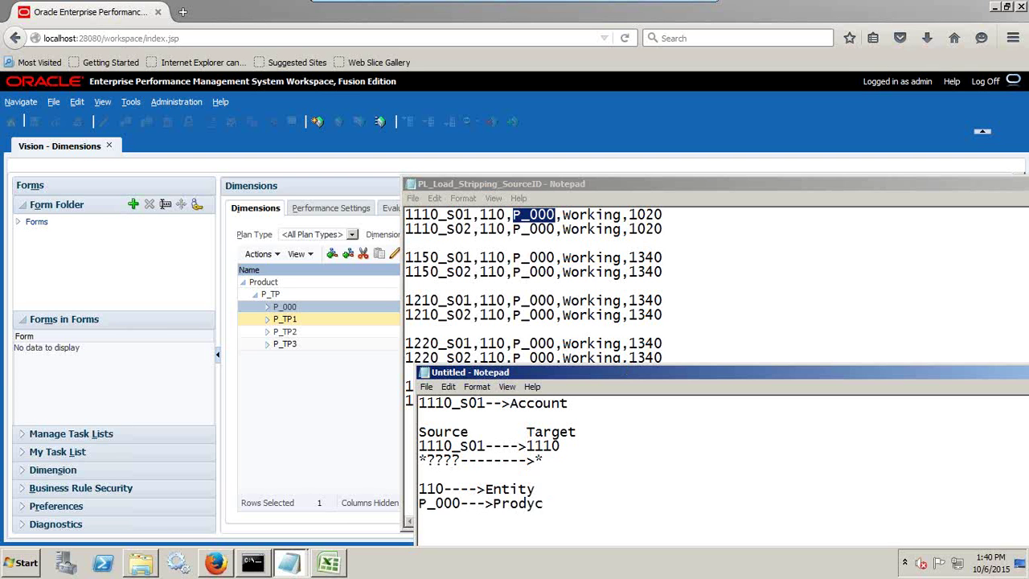
{"action": "key", "text": "BackSpace"}
{"action": "key", "text": "BackSpace"}
{"action": "type", "text": "uct Dimension"}
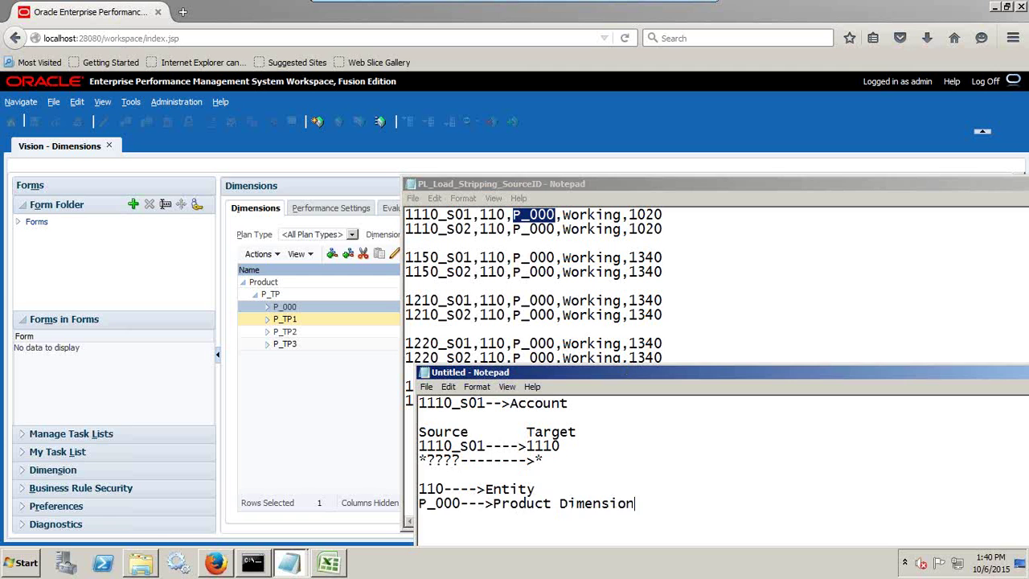
Copy Working from the load file's first row and paste it below the Product Dimension line in the notes.
{"action": "left_click_drag", "start_coordinate": [623, 216], "coordinate": [563, 215]}
{"action": "key", "text": "ctrl+c"}
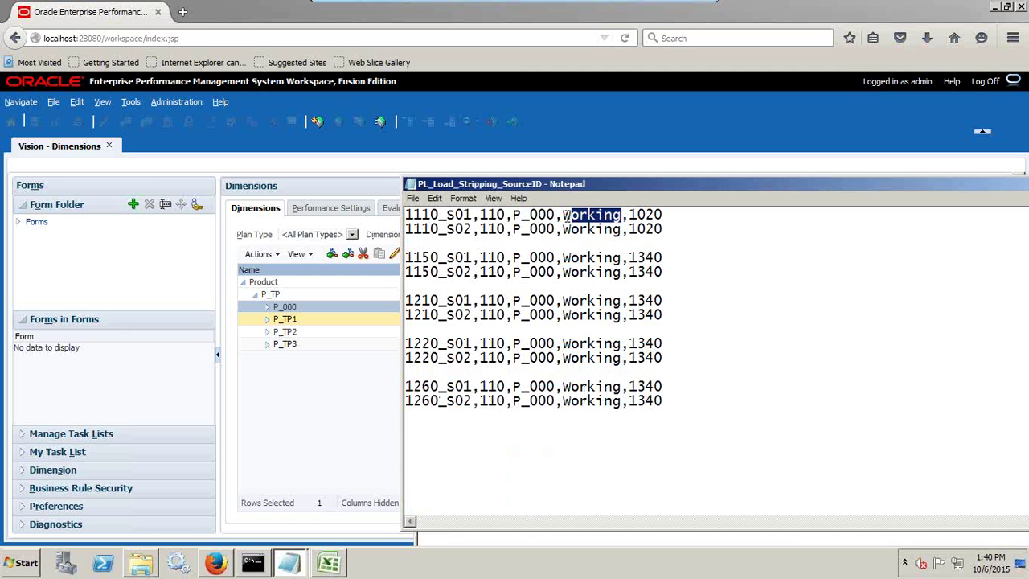
{"action": "key", "text": "alt+Tab"}
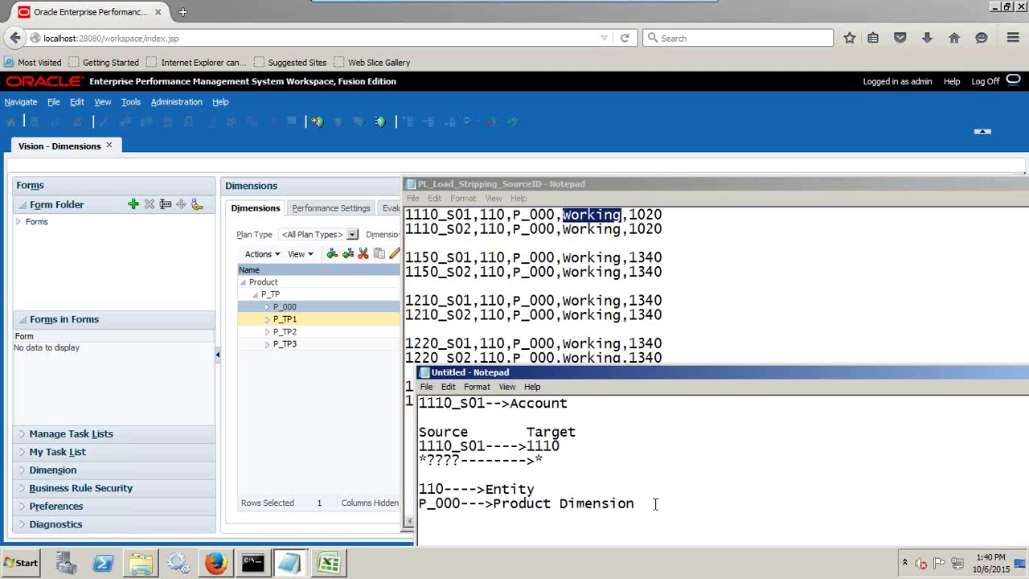
{"action": "key", "text": "Return"}
{"action": "key", "text": "Return"}
{"action": "key", "text": "ctrl+v"}
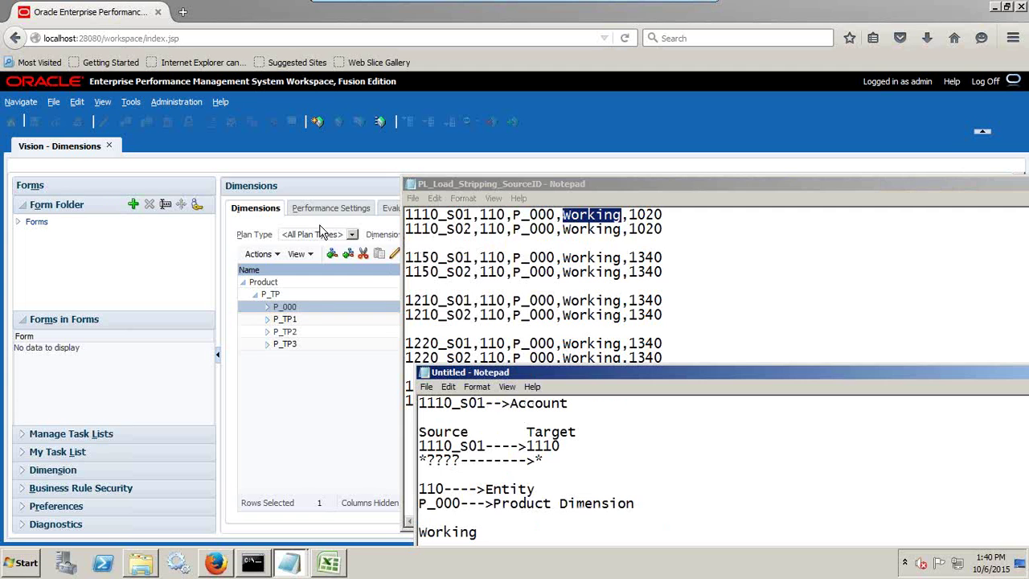
Display the Version dimension in the Dimensions editor, and complete the last note line as "Working--->version".
{"action": "left_click", "coordinate": [326, 234]}
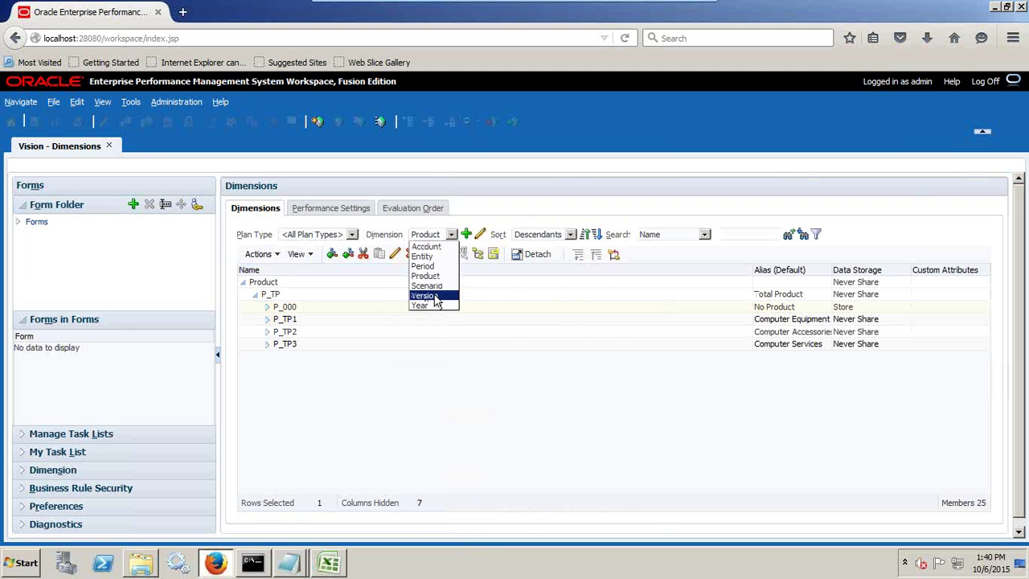
{"action": "left_click", "coordinate": [435, 296]}
{"action": "left_click", "coordinate": [288, 562]}
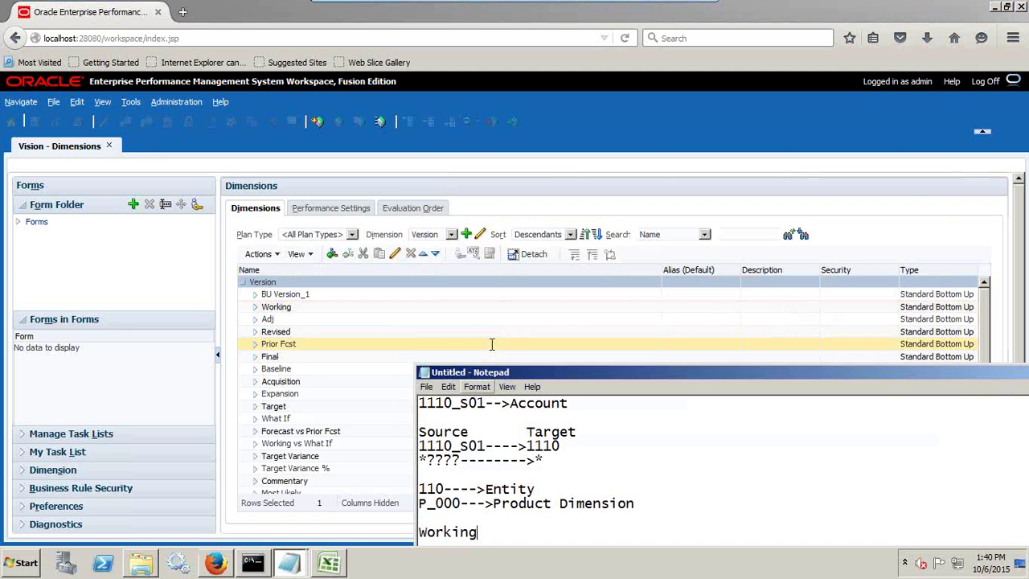
{"action": "type", "text": "--->v"}
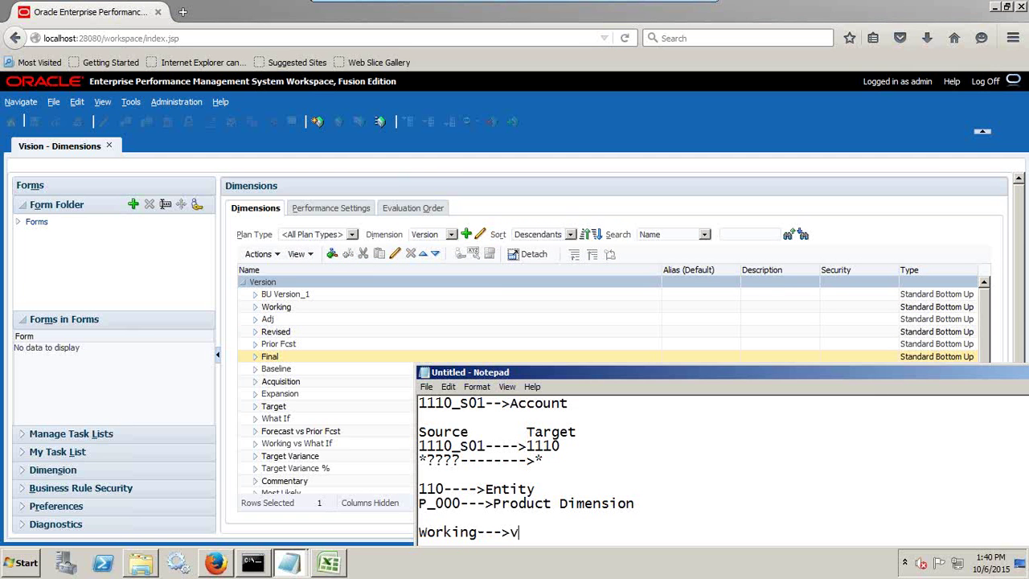
{"action": "type", "text": "ersion"}
Move the notes window clear of the hierarchy and review the list of dimensions available in the Vision application.
{"action": "left_click_drag", "start_coordinate": [533, 371], "coordinate": [743, 206]}
{"action": "left_click", "coordinate": [431, 237]}
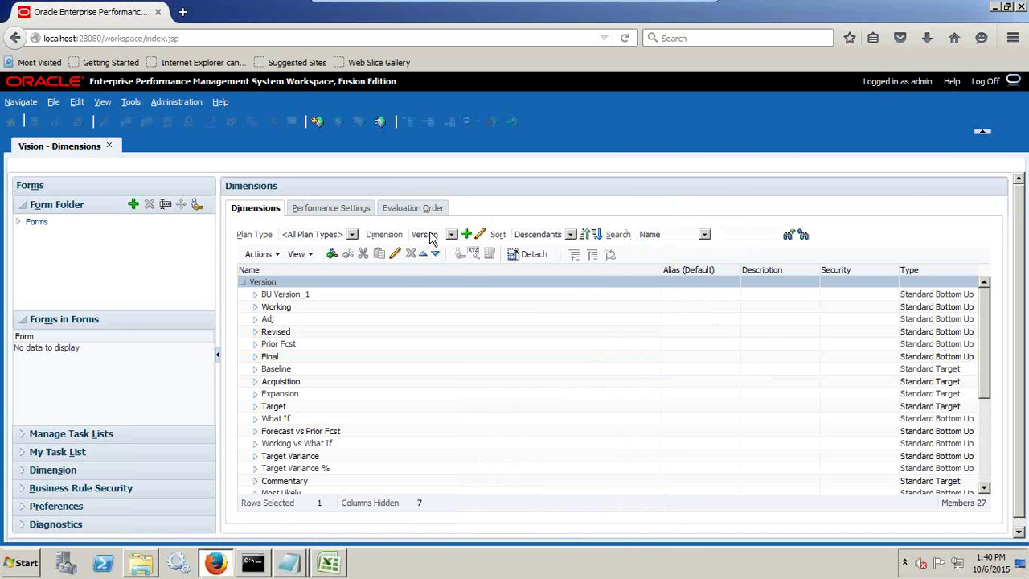
{"action": "left_click", "coordinate": [431, 237]}
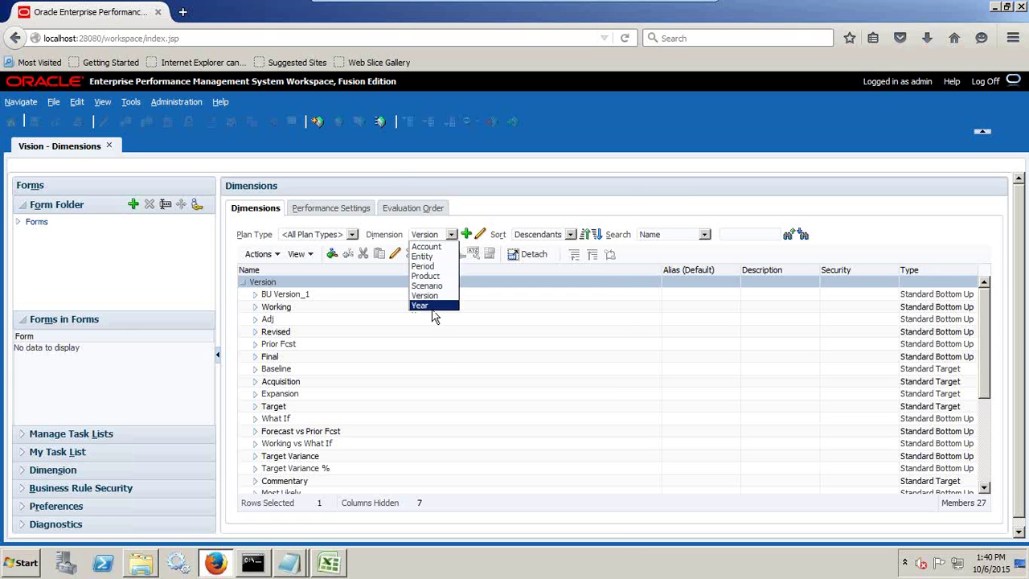
{"action": "key", "text": "alt+Tab"}
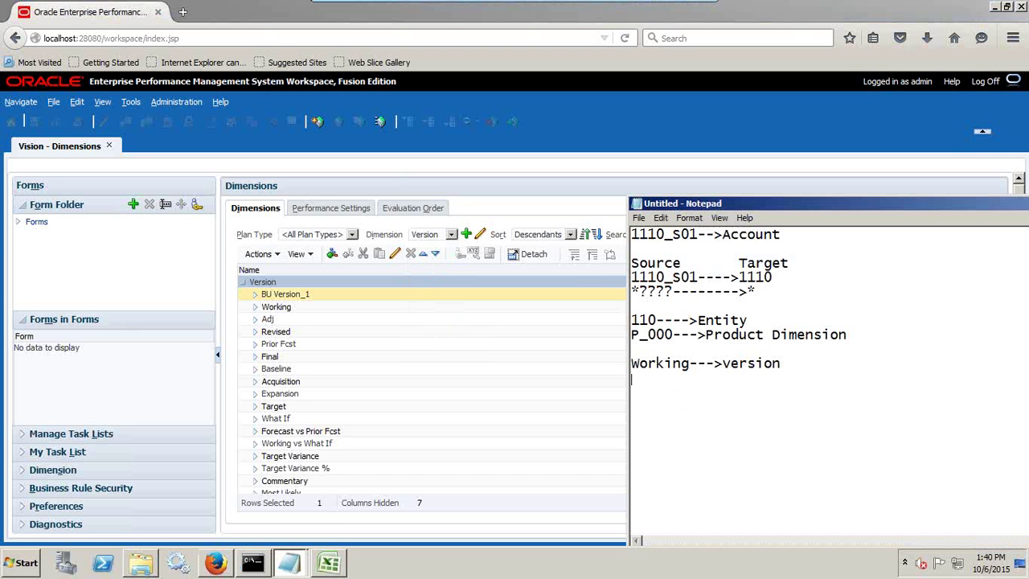
Add a "Total Dimension" heading to the notes, followed by the lines "i) Period", "ii) Year" and "iii) Scenario".
{"action": "key", "text": "Return"}
{"action": "type", "text": "Total Dimensio"}
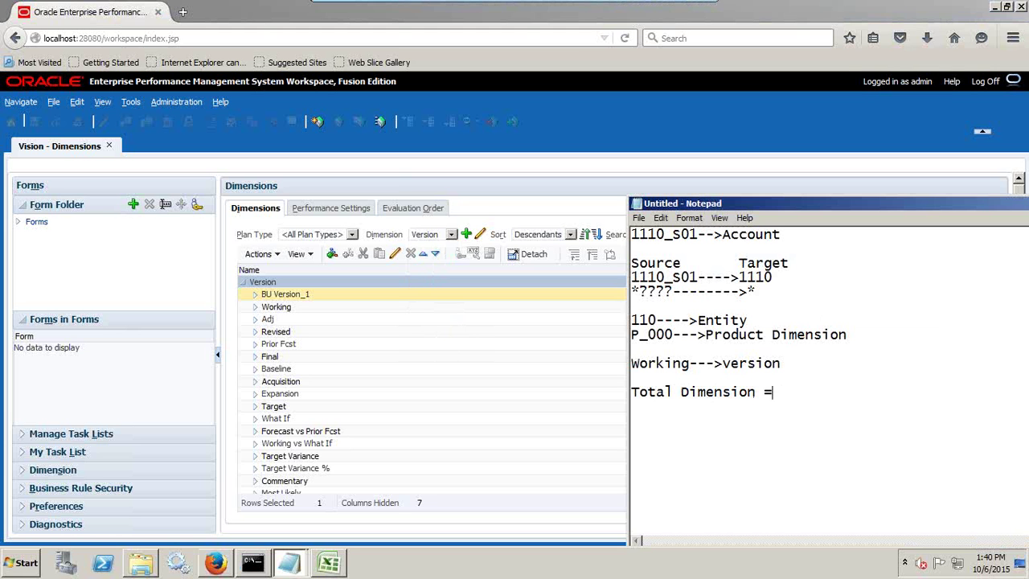
{"action": "type", "text": "n ="}
{"action": "key", "text": "BackSpace"}
{"action": "key", "text": "Return"}
{"action": "type", "text": "i) Period"}
{"action": "key", "text": "Return"}
{"action": "type", "text": "ii"}
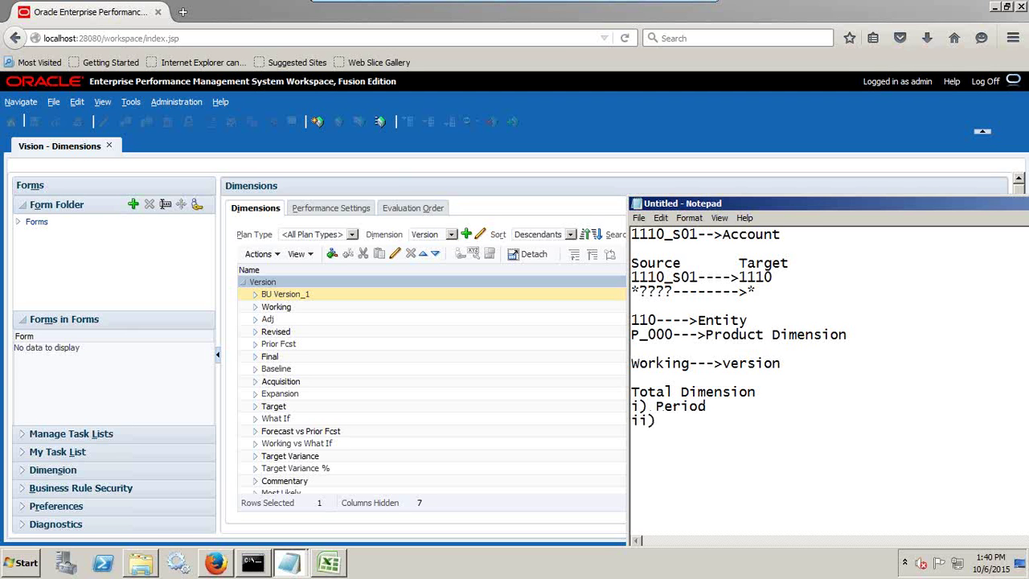
{"action": "type", "text": ") Year"}
{"action": "type", "text": "iii"}
{"action": "type", "text": ") Scne"}
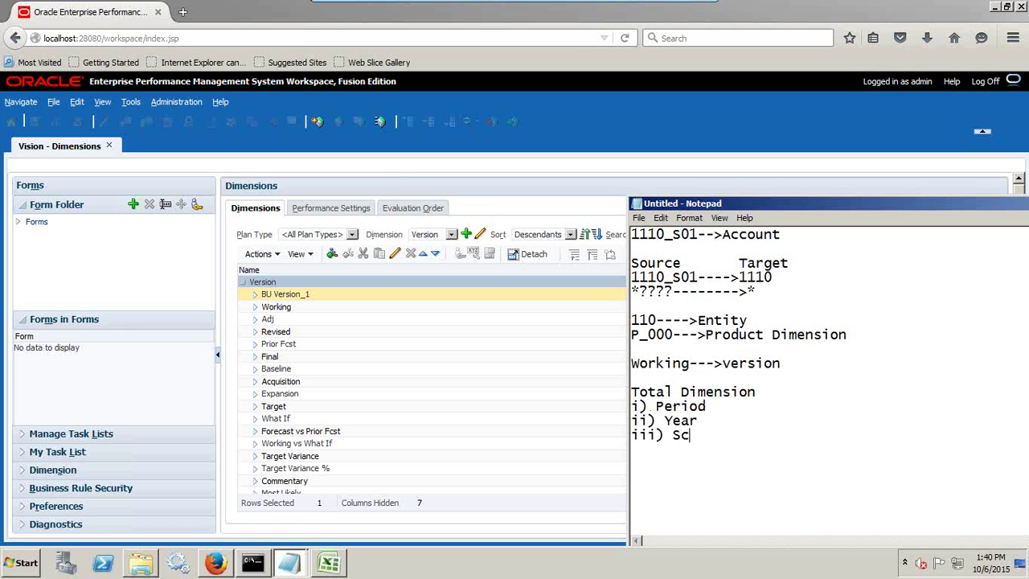
{"action": "key", "text": "BackSpace"}
{"action": "type", "text": "ario"}
Complete the heading above the Period, Year and Scenario list as "Total Dimension = 07".
{"action": "key", "text": "Up"}
{"action": "key", "text": "Up"}
{"action": "type", "text": "="}
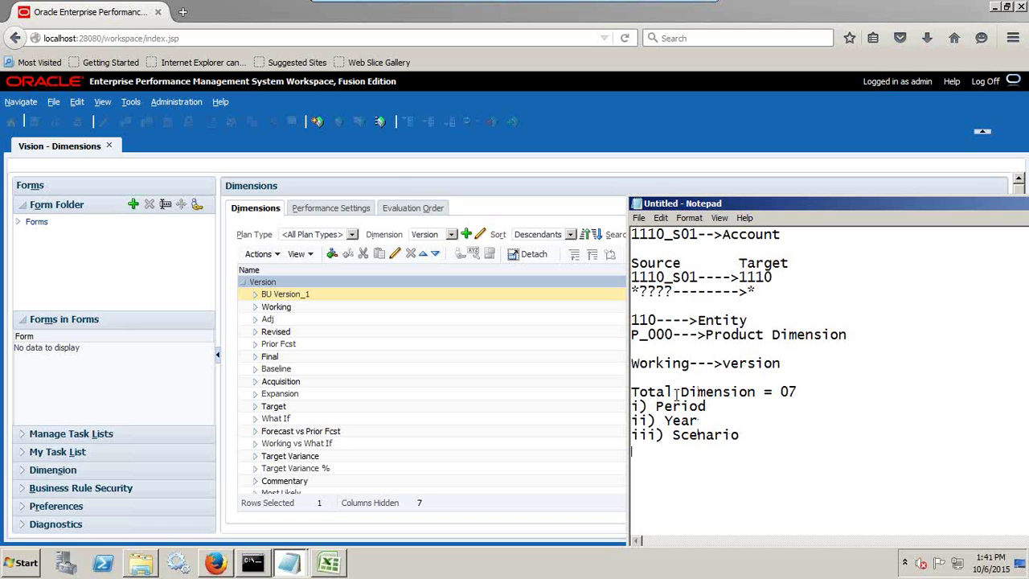
Add the line "Remaining Dimension = 04" below the Scenario entry, separated by a blank line.
{"action": "key", "text": "Return"}
{"action": "key", "text": "Return"}
{"action": "type", "text": "Remaining "}
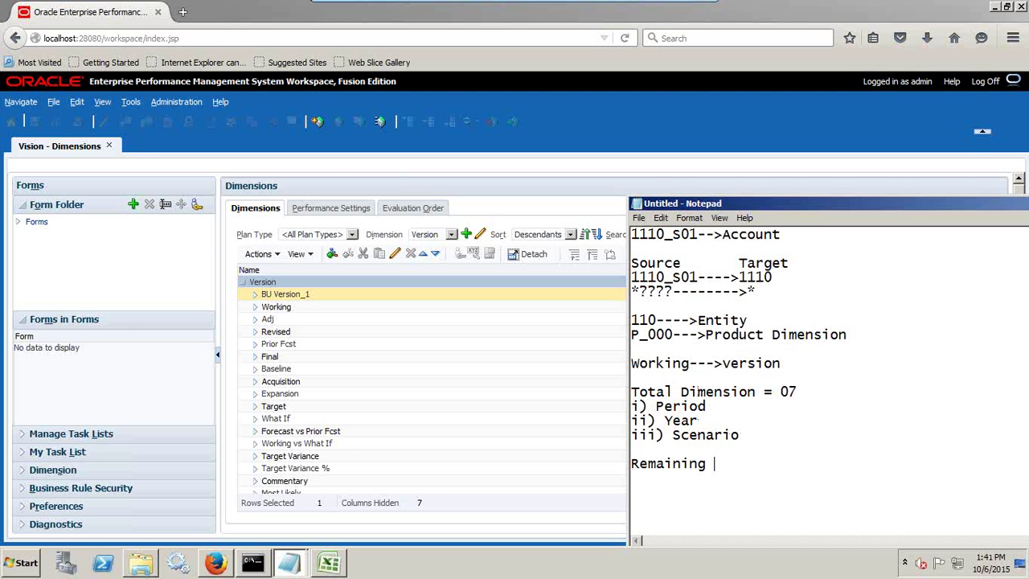
{"action": "type", "text": "Dimension "}
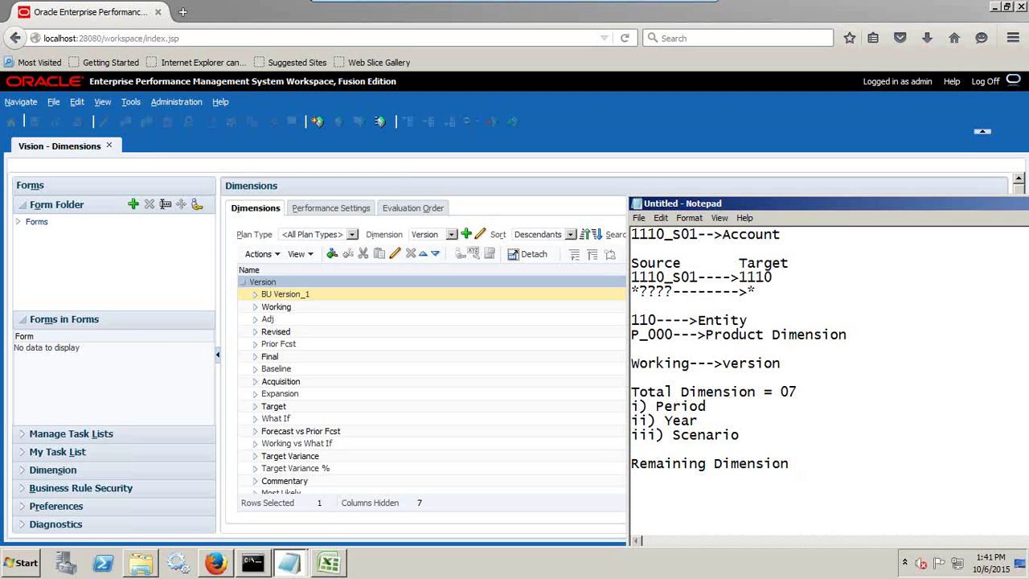
{"action": "type", "text": "=03"}
{"action": "left_click", "coordinate": [804, 463]}
{"action": "key", "text": "BackSpace"}
Switch back to PL_Load_Stripping_SourceID, highlight the amount 1020 in the first row, and move the window to uncover the notes.
{"action": "left_click", "coordinate": [289, 563]}
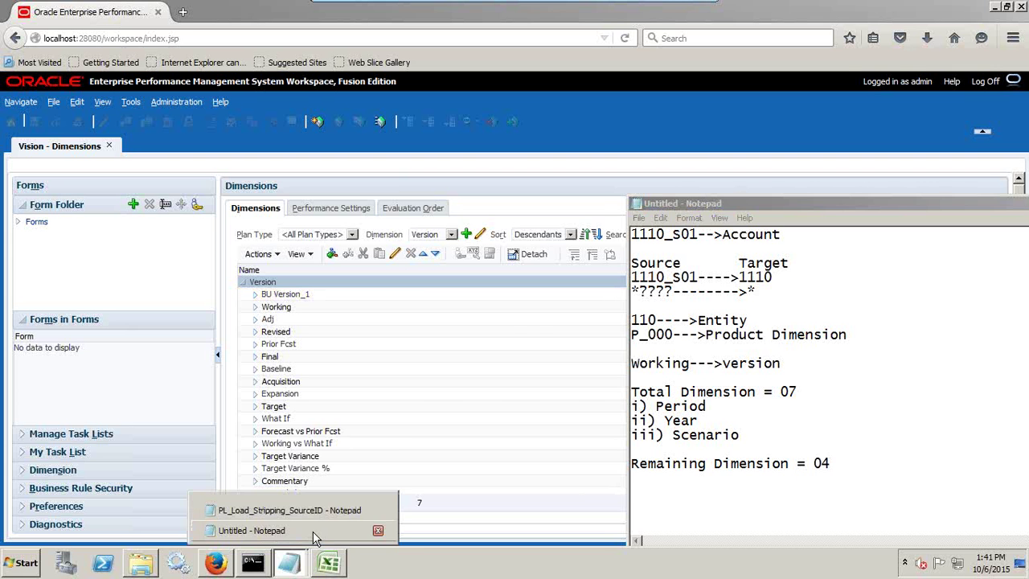
{"action": "left_click", "coordinate": [318, 513]}
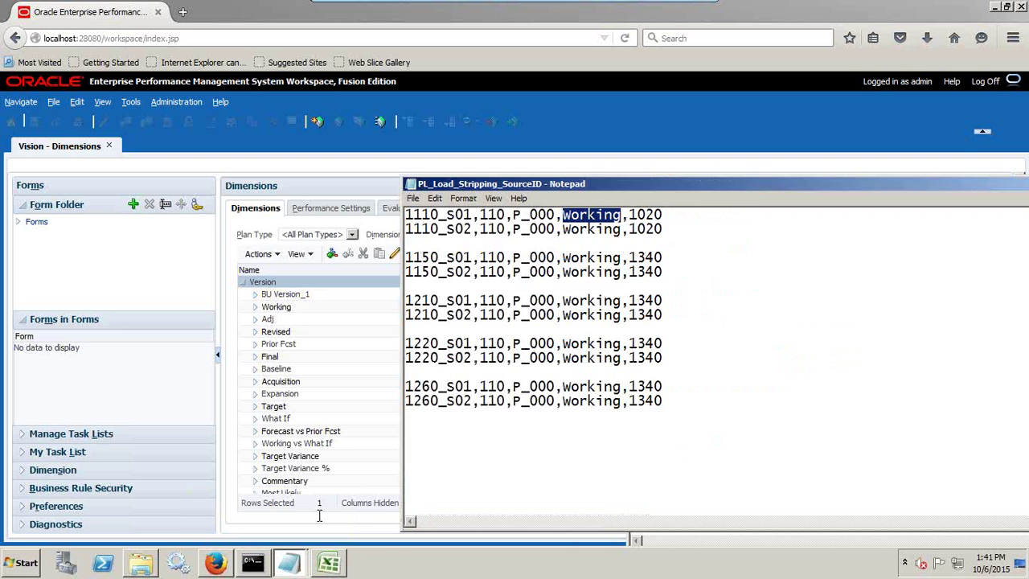
{"action": "left_click", "coordinate": [442, 219]}
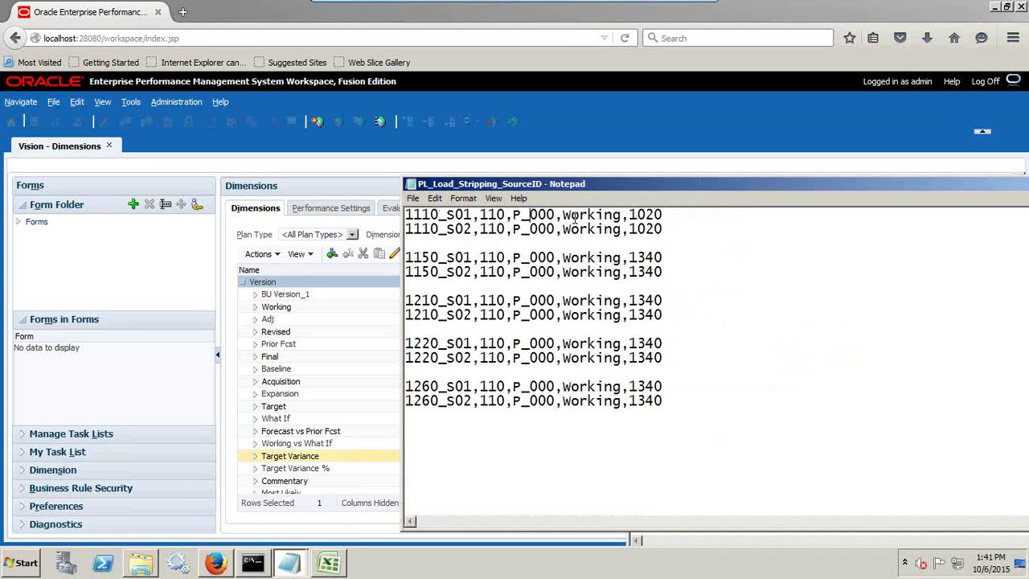
{"action": "left_click_drag", "start_coordinate": [667, 213], "coordinate": [613, 109]}
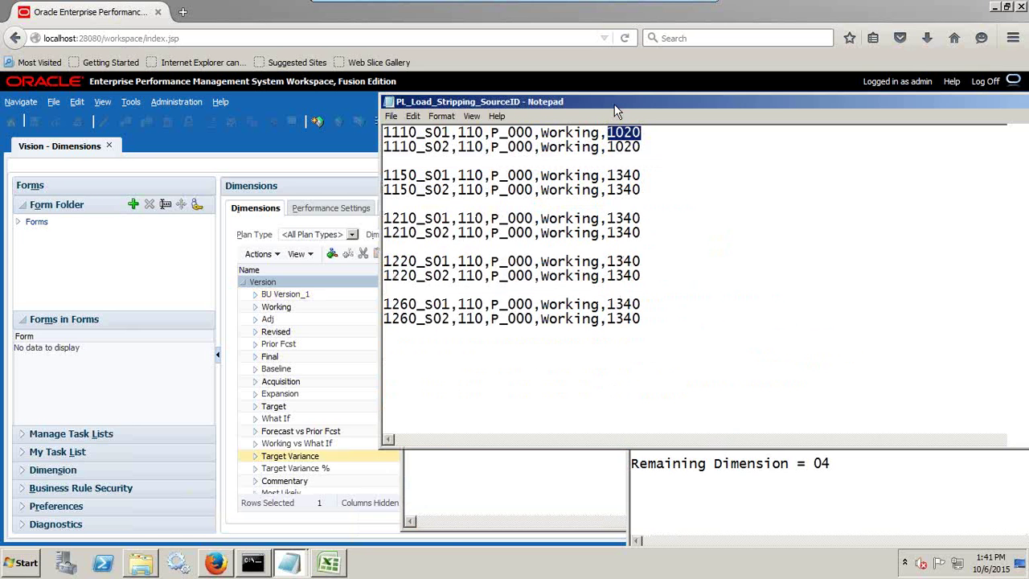
Highlight the line "Remaining Dimension = 04" in the notes and switch back to the EPM Workspace browser window.
{"action": "left_click", "coordinate": [712, 463]}
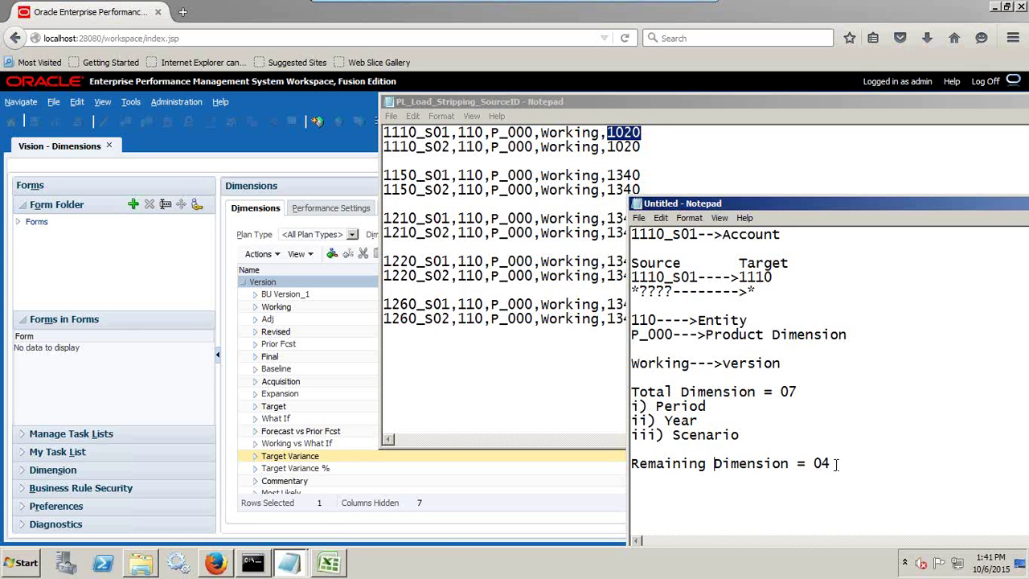
{"action": "left_click_drag", "start_coordinate": [836, 463], "coordinate": [621, 466]}
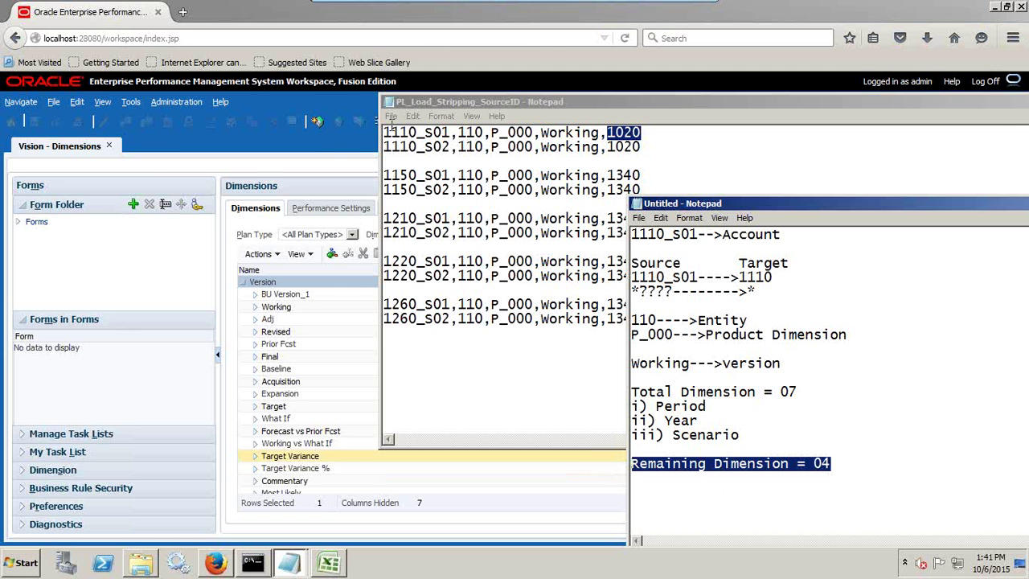
{"action": "left_click", "coordinate": [334, 144]}
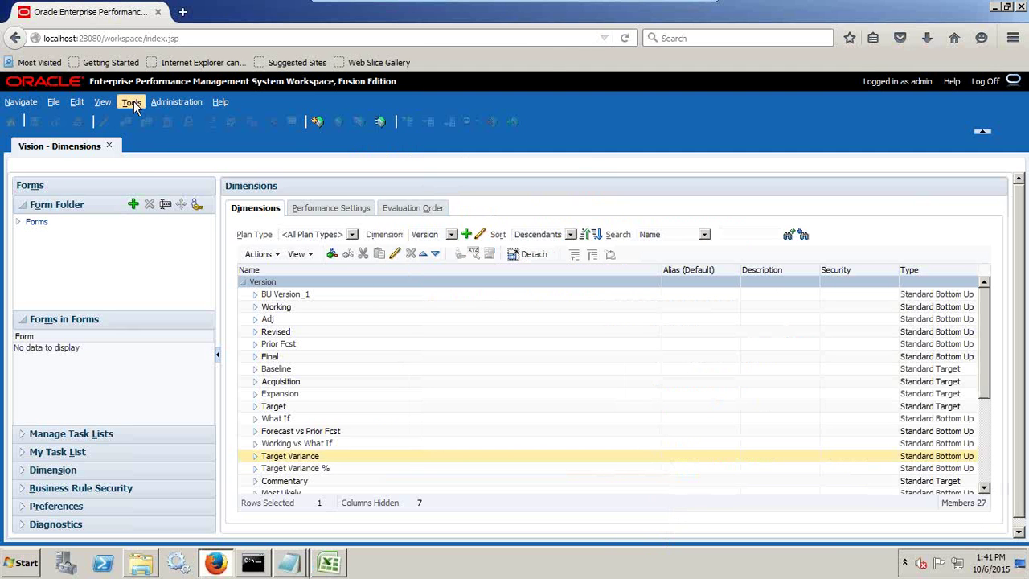
Open Data Management from the Workspace and show its setup tasks.
{"action": "left_click", "coordinate": [21, 101]}
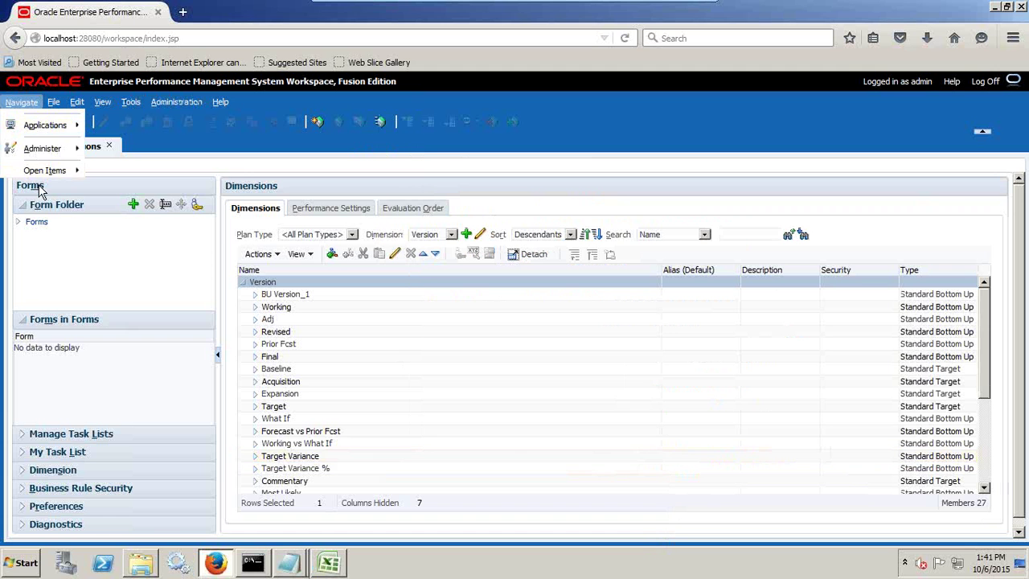
{"action": "mouse_move", "coordinate": [50, 153]}
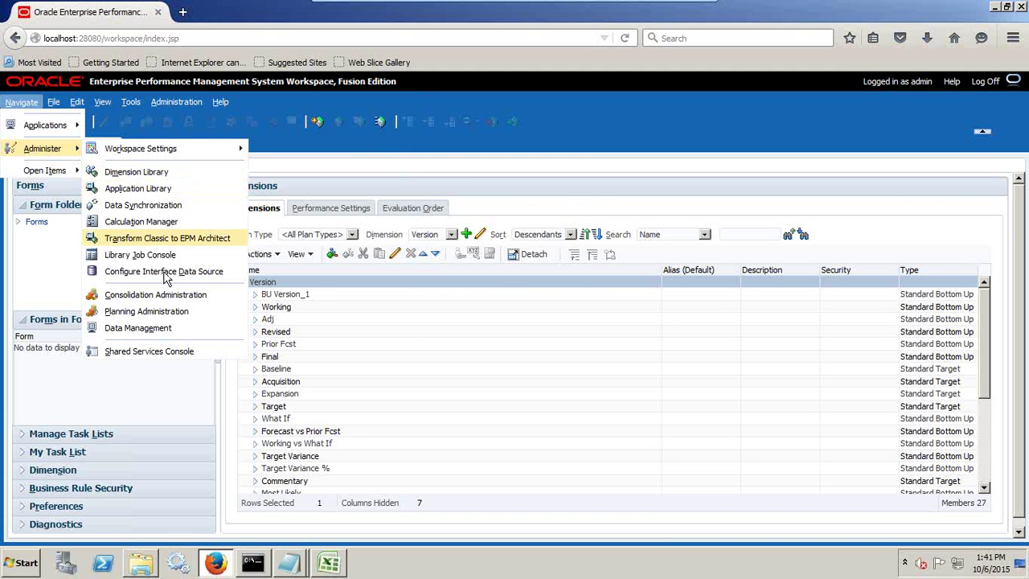
{"action": "left_click", "coordinate": [165, 328]}
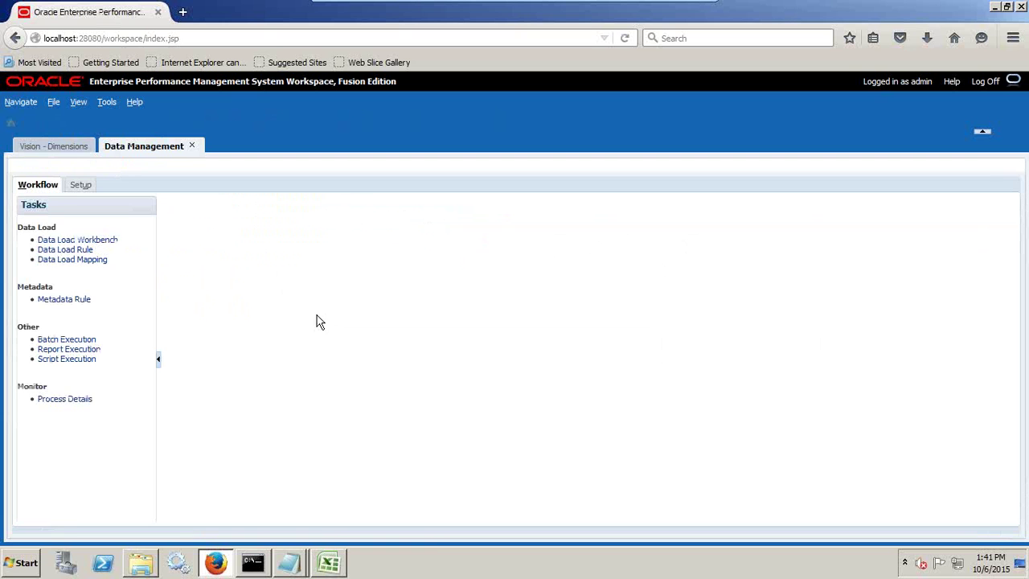
{"action": "left_click", "coordinate": [72, 187]}
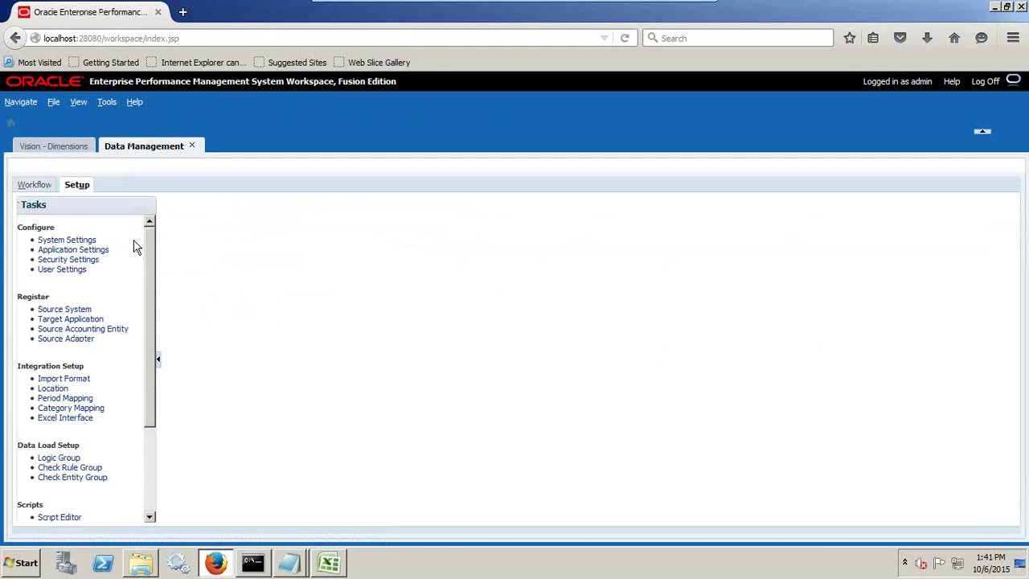
Check which target applications are available in Application Settings, leaving FMAPP1 selected.
{"action": "left_click", "coordinate": [94, 251]}
{"action": "left_click", "coordinate": [296, 242]}
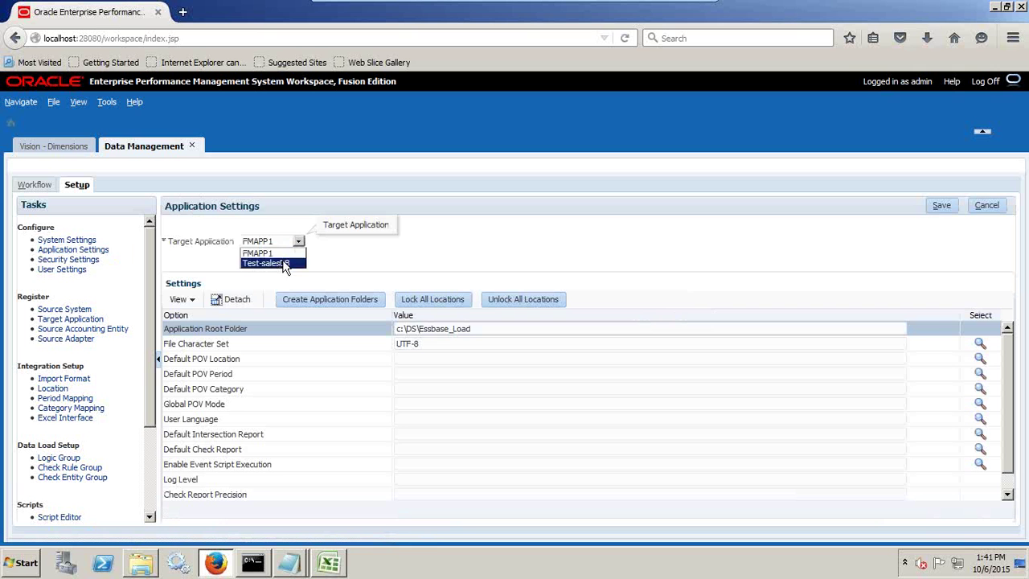
{"action": "left_click", "coordinate": [259, 253]}
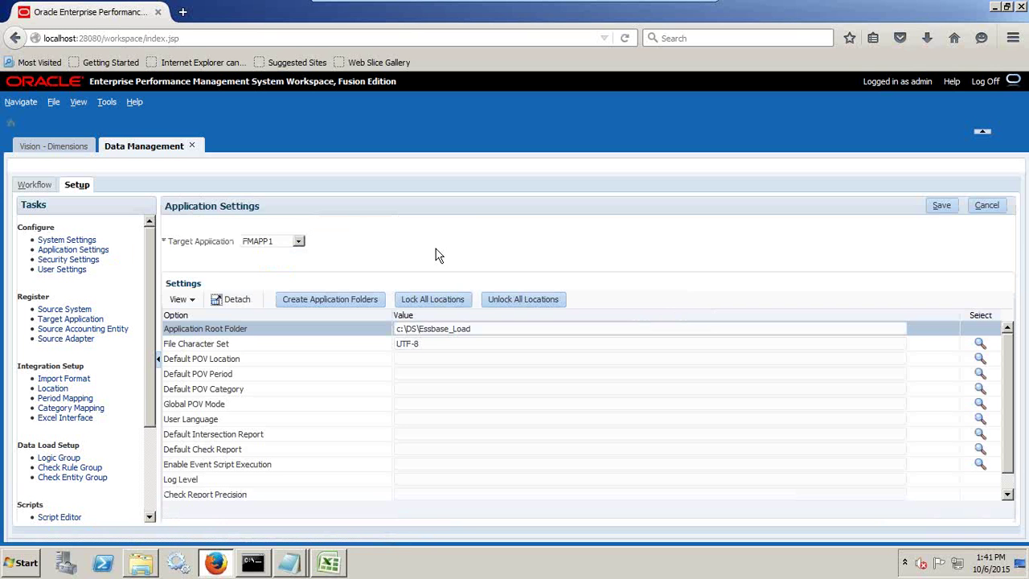
Add the Planning application Vision as a new target application.
{"action": "left_click", "coordinate": [71, 319]}
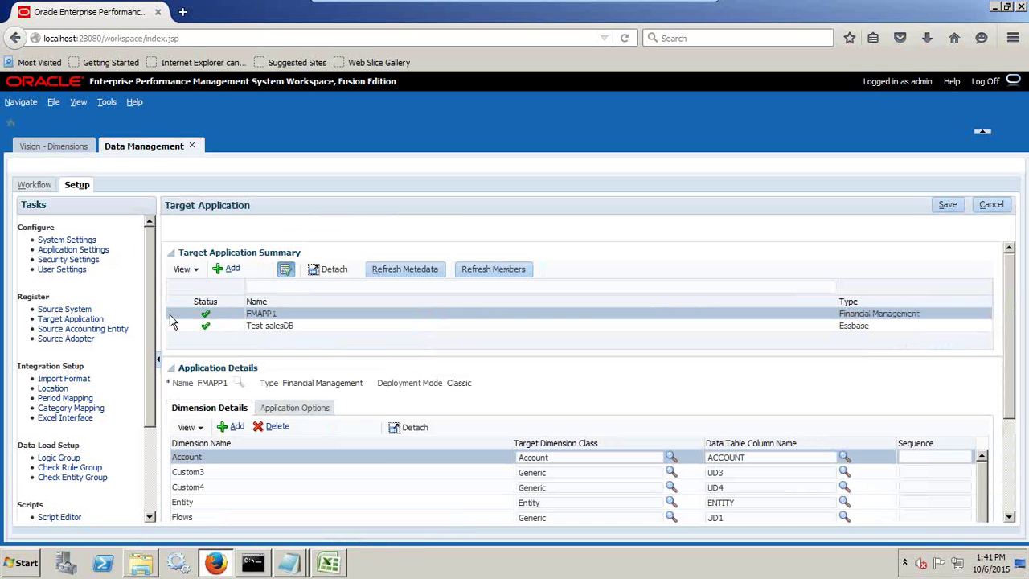
{"action": "left_click", "coordinate": [229, 269]}
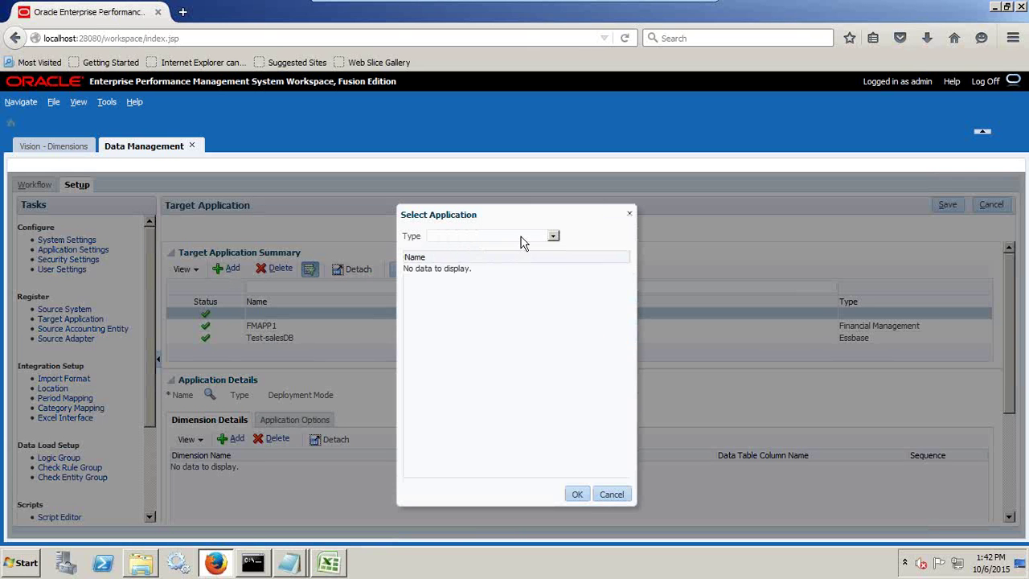
{"action": "left_click", "coordinate": [520, 239]}
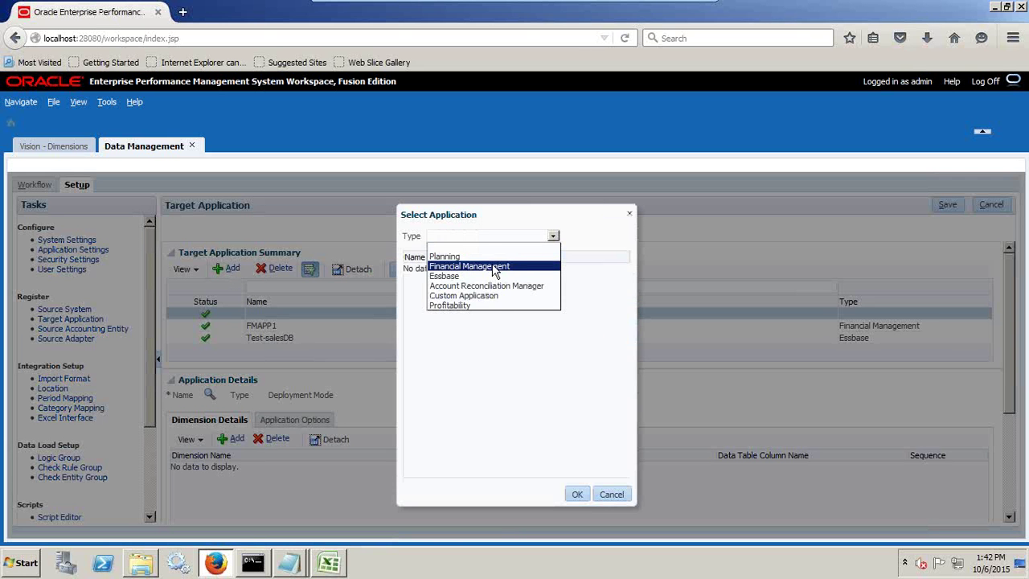
{"action": "left_click", "coordinate": [487, 256]}
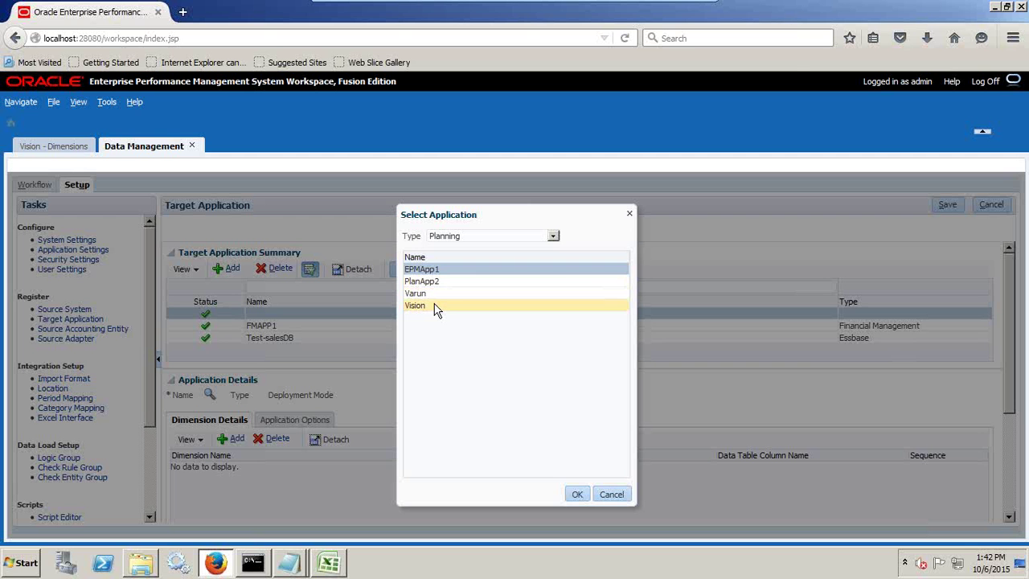
{"action": "left_click", "coordinate": [436, 309]}
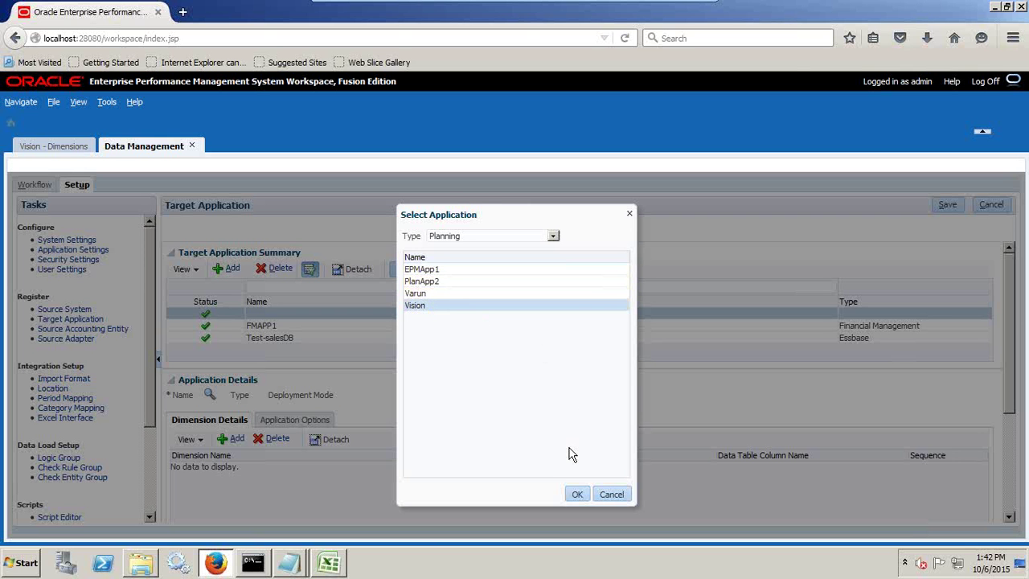
{"action": "left_click", "coordinate": [575, 493]}
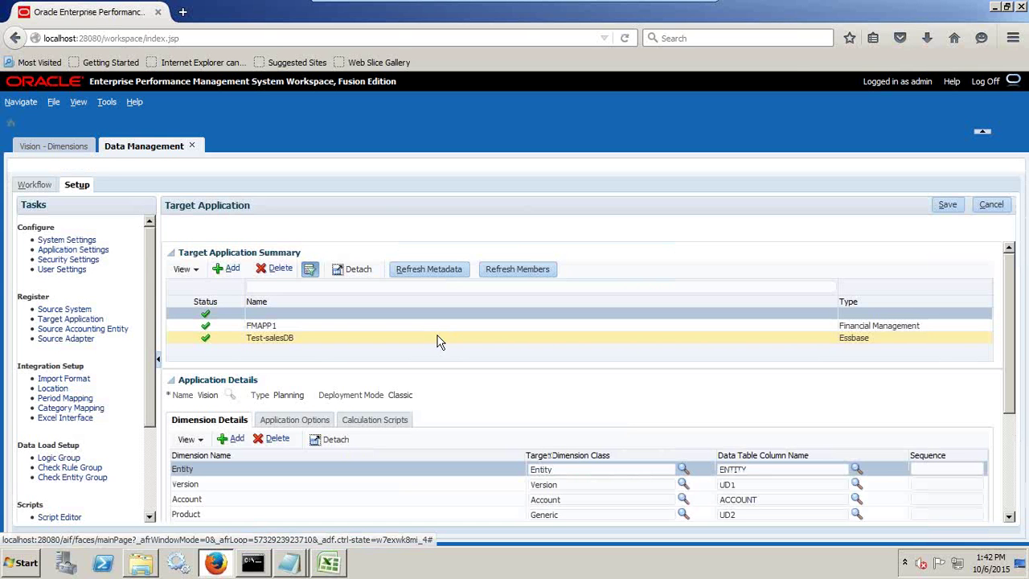
Review Vision's dimension details, including target dimension classes and data table columns, and save the target application.
{"action": "scroll", "coordinate": [441, 344], "scroll_direction": "down", "scroll_amount": 1}
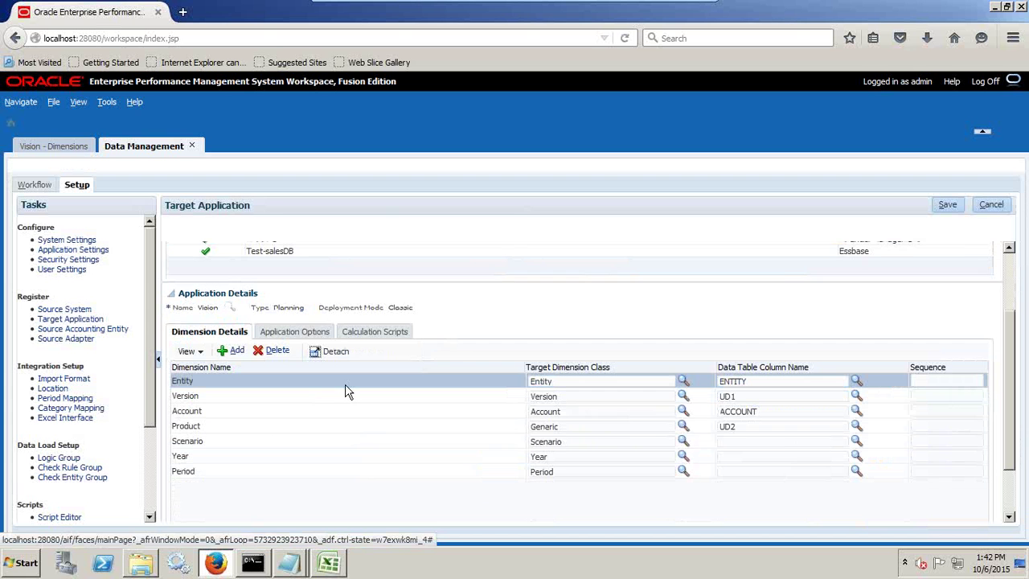
{"action": "scroll", "coordinate": [344, 390], "scroll_direction": "up", "scroll_amount": 1}
{"action": "scroll", "coordinate": [465, 385], "scroll_direction": "down", "scroll_amount": 1}
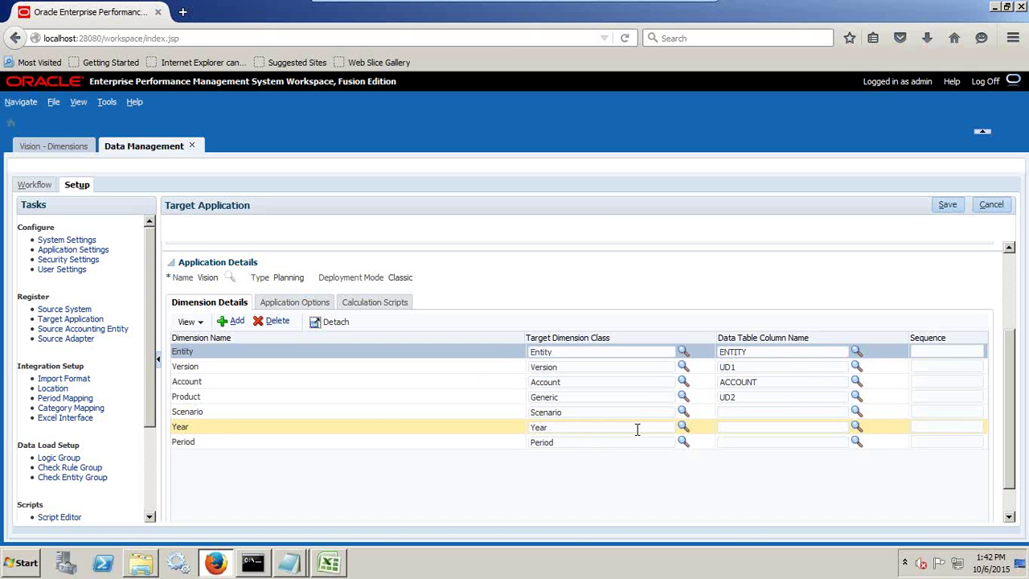
{"action": "scroll", "coordinate": [634, 424], "scroll_direction": "up", "scroll_amount": 1}
{"action": "scroll", "coordinate": [634, 425], "scroll_direction": "up", "scroll_amount": 2}
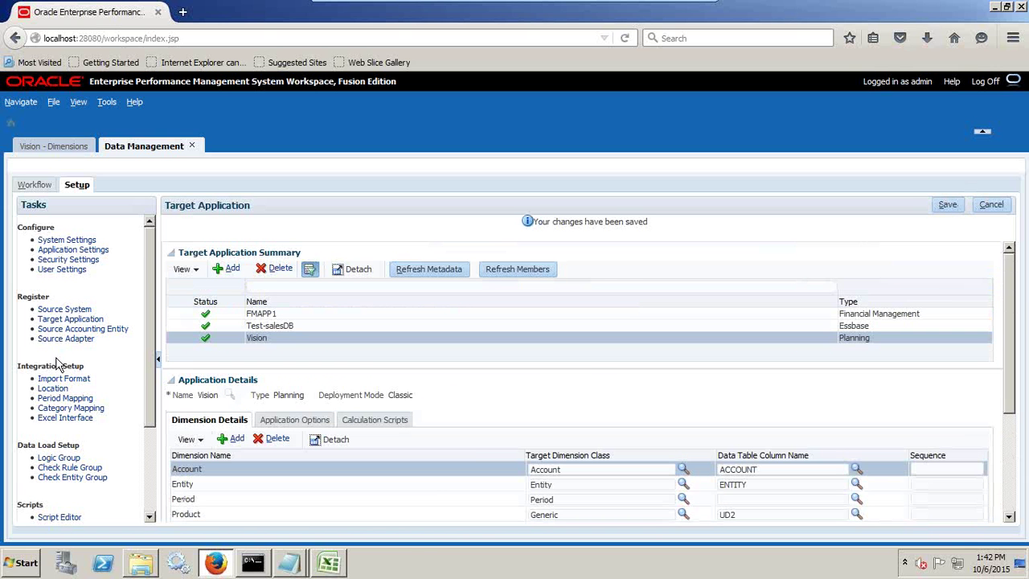
Open Application Settings and select Vision as the target application.
{"action": "left_click", "coordinate": [73, 249]}
{"action": "left_click", "coordinate": [277, 241]}
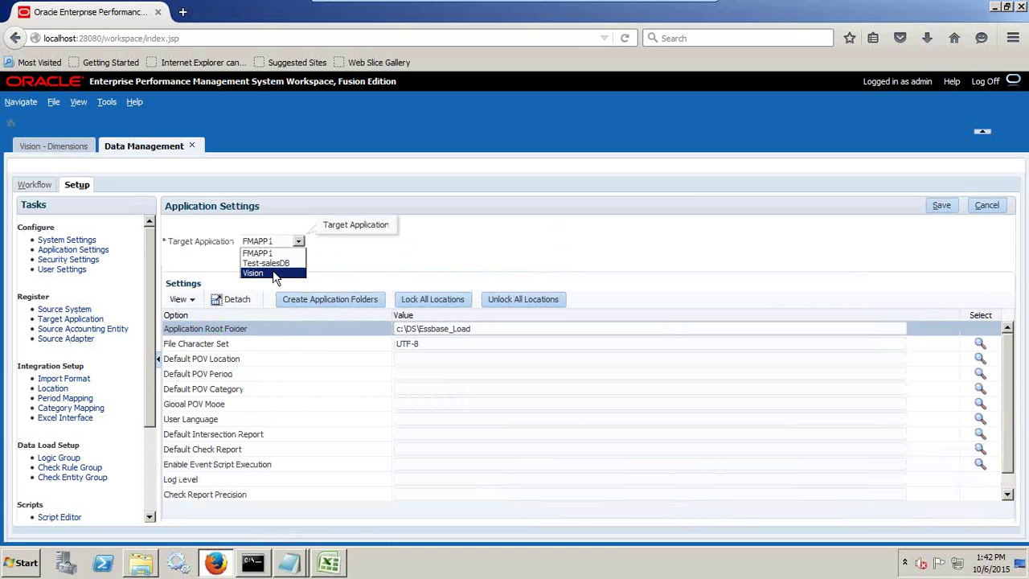
{"action": "left_click", "coordinate": [273, 271]}
Switch to the vision_app folder in File Explorer and copy its path, C:\DS\vision_app.
{"action": "key", "text": "alt+Tab"}
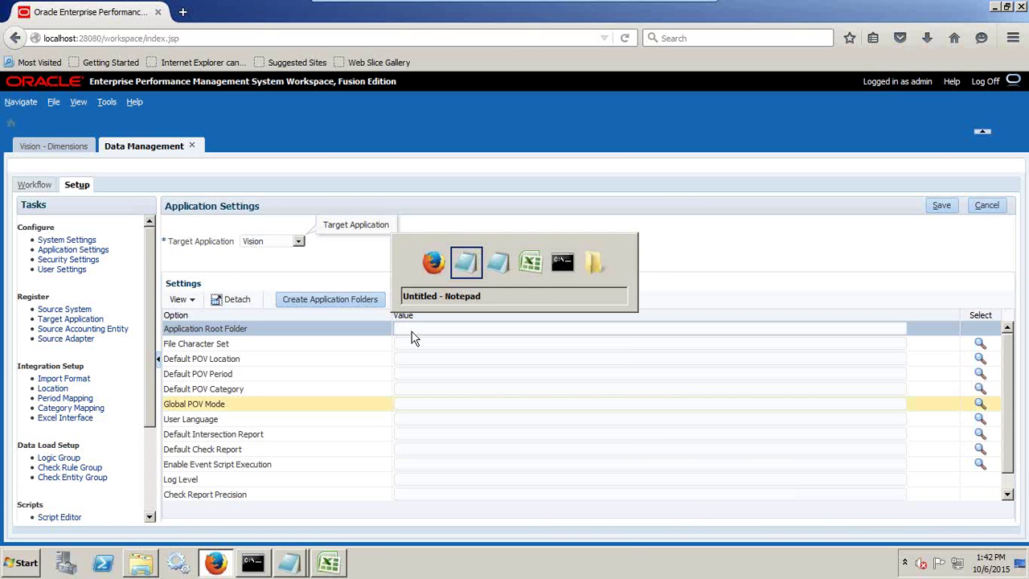
{"action": "key", "text": "alt+Tab"}
{"action": "left_click", "coordinate": [145, 562]}
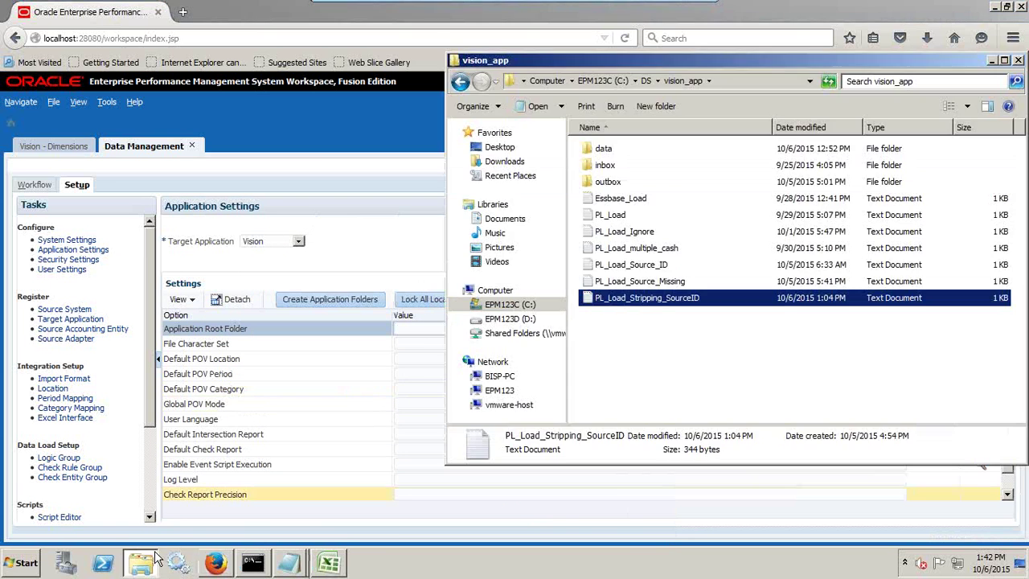
{"action": "left_click", "coordinate": [724, 83]}
{"action": "key", "text": "ctrl+c"}
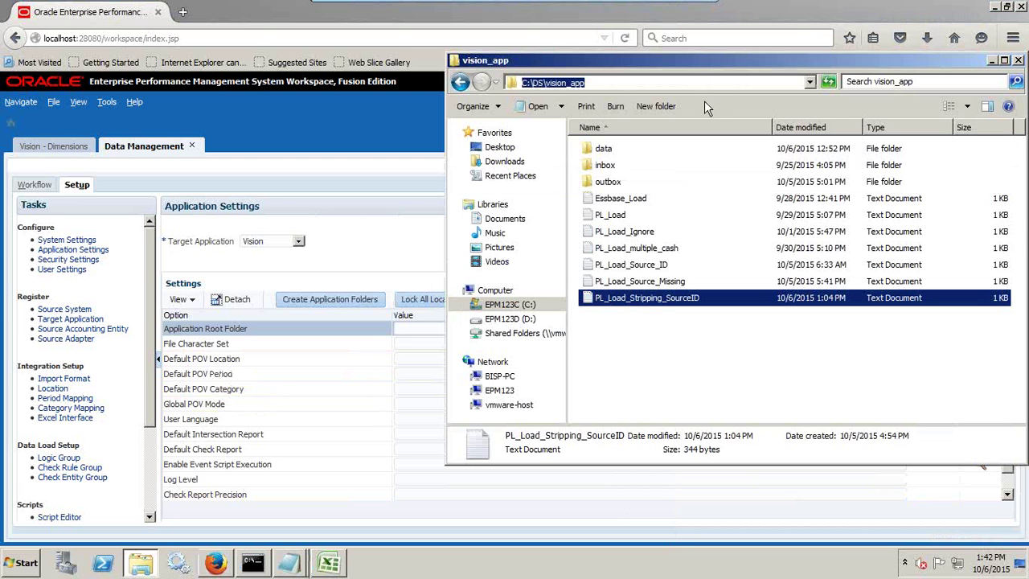
Back in the browser, set Vision's Application Root Folder to C:\DS\vision_app and save the settings.
{"action": "key", "text": "alt+Tab"}
{"action": "left_click", "coordinate": [441, 327]}
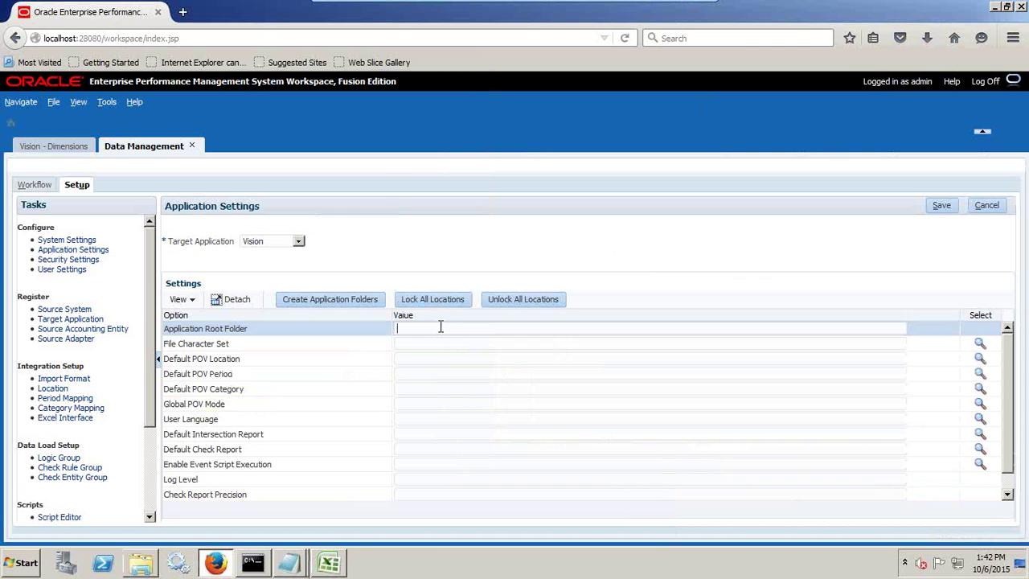
{"action": "key", "text": "ctrl+v"}
{"action": "left_click", "coordinate": [945, 206]}
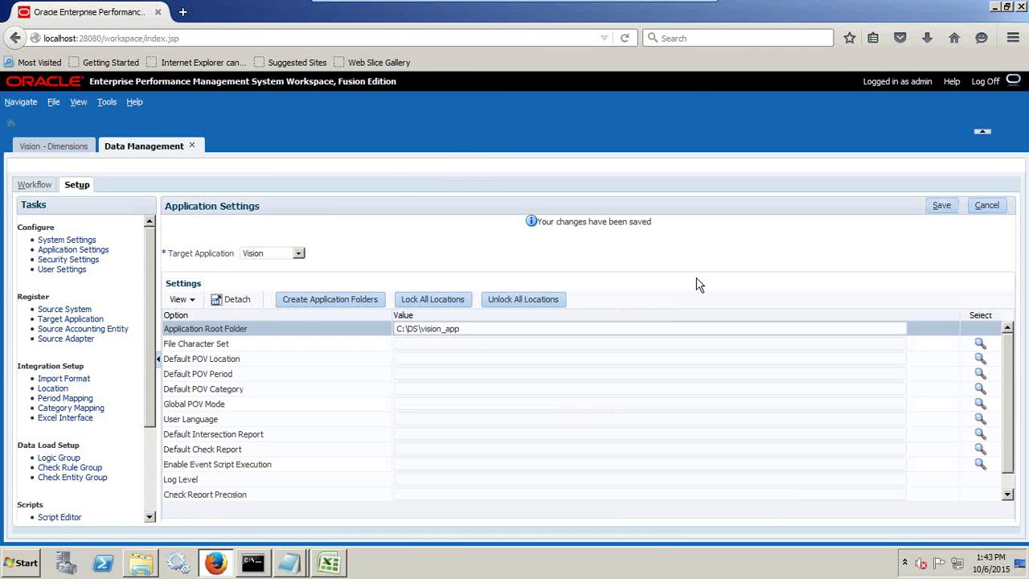
Review the registered source systems and target applications.
{"action": "left_click", "coordinate": [75, 310]}
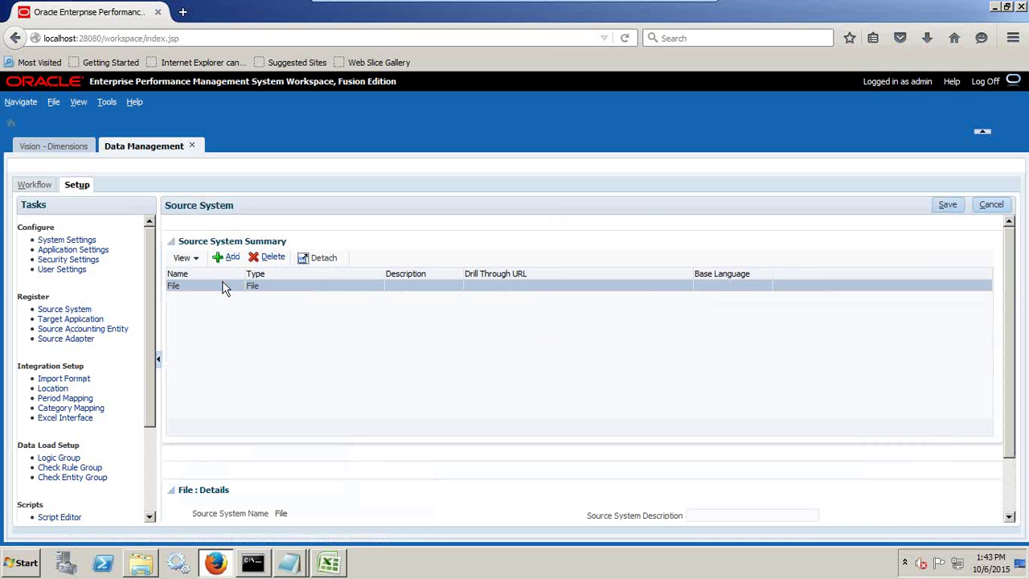
{"action": "left_click", "coordinate": [93, 321]}
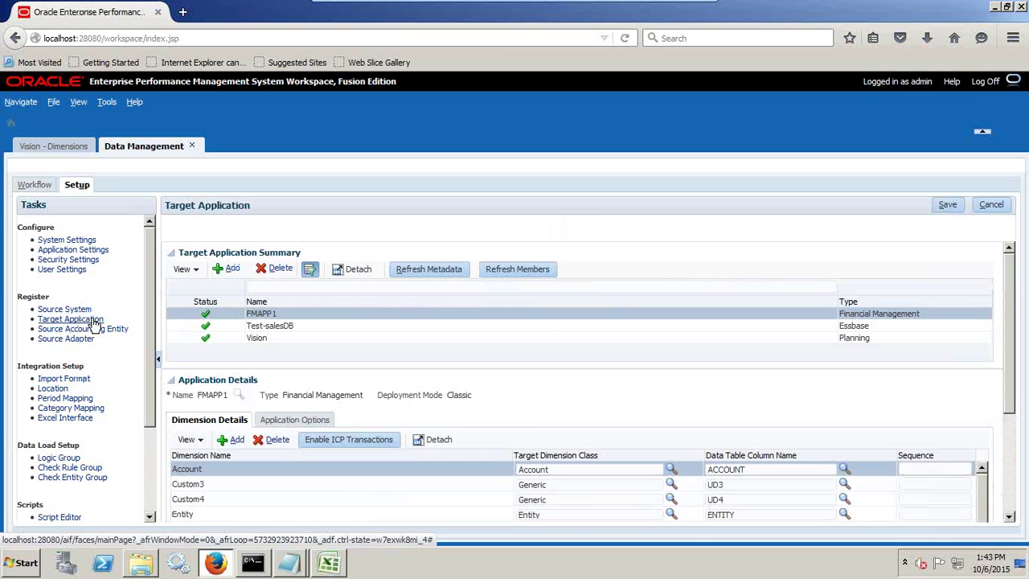
{"action": "scroll", "coordinate": [90, 334], "scroll_direction": "down", "scroll_amount": 1}
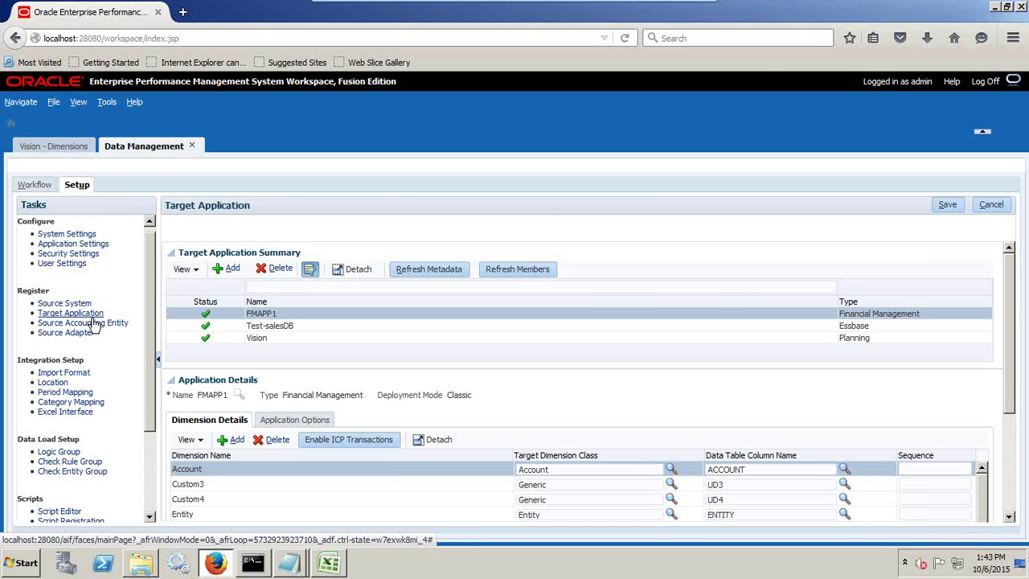
Add a new import format and name it Vision_Load.
{"action": "left_click", "coordinate": [85, 347]}
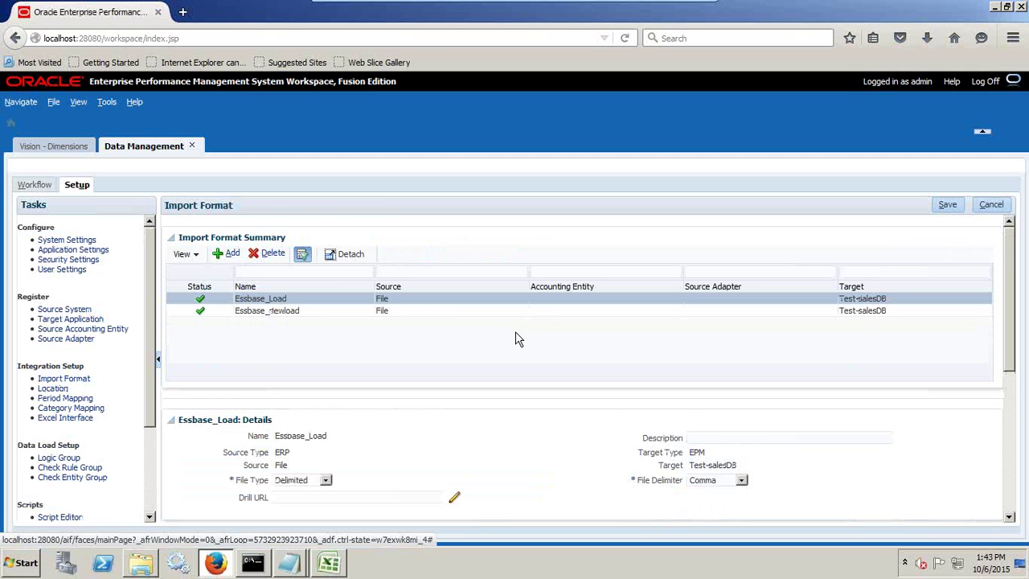
{"action": "scroll", "coordinate": [517, 338], "scroll_direction": "down", "scroll_amount": 2}
{"action": "scroll", "coordinate": [517, 338], "scroll_direction": "up", "scroll_amount": 2}
{"action": "left_click", "coordinate": [228, 253]}
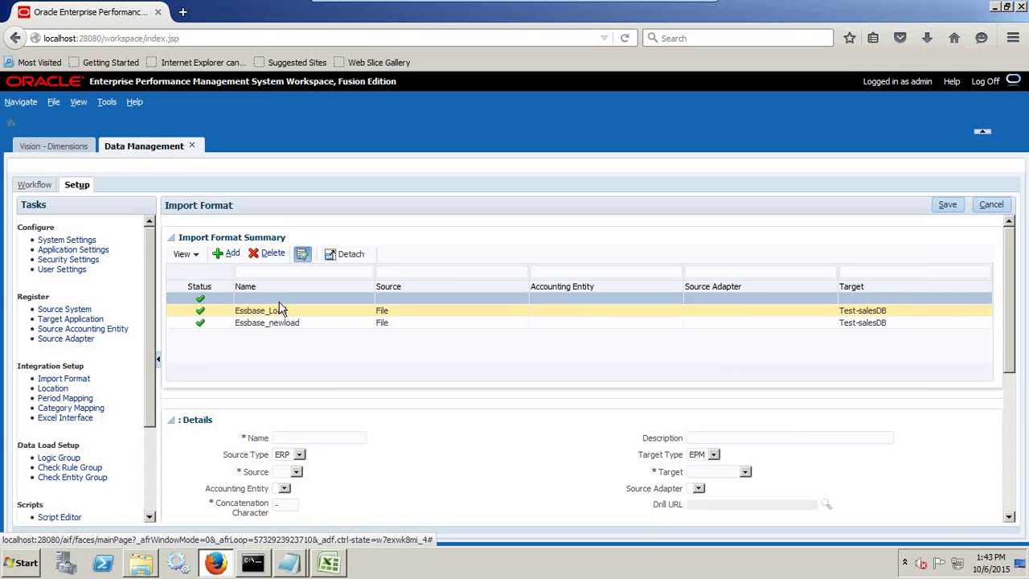
{"action": "type", "text": "V"}
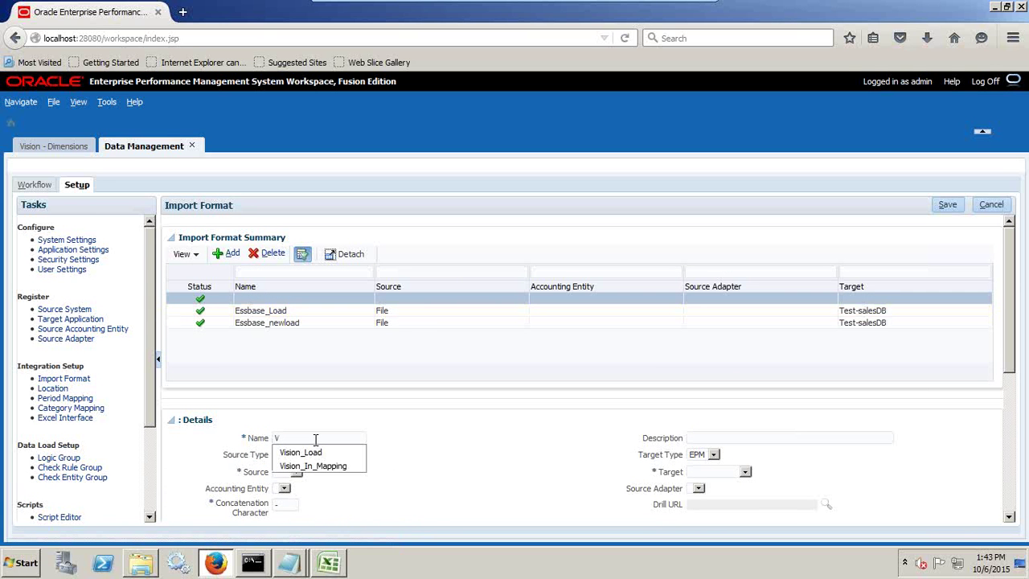
{"action": "type", "text": "i"}
{"action": "left_click", "coordinate": [300, 451]}
Set the Vision_Load import format's source type to ERP, source to File and file type to Delimited.
{"action": "left_click", "coordinate": [285, 455]}
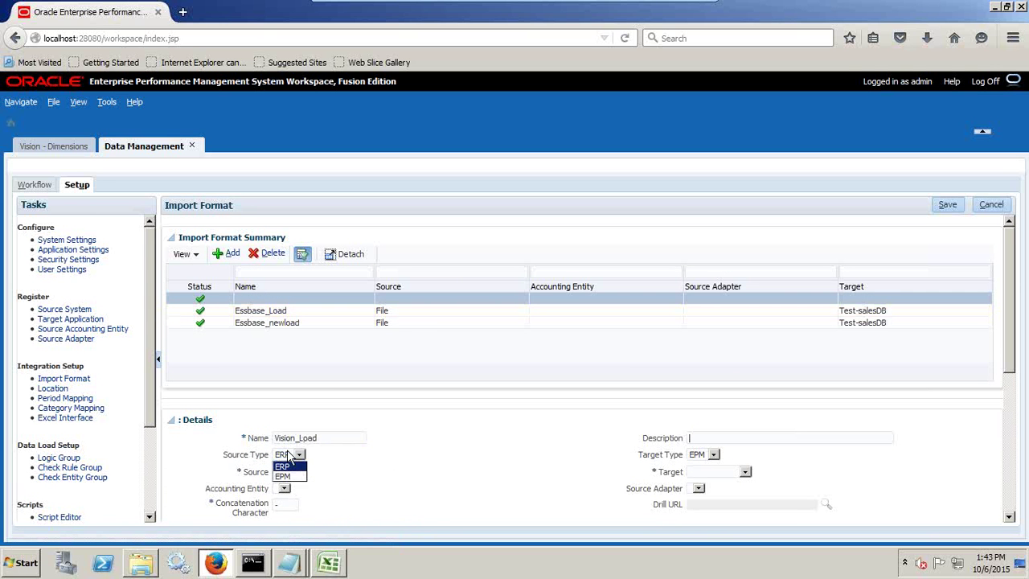
{"action": "left_click", "coordinate": [289, 467]}
{"action": "left_click", "coordinate": [297, 472]}
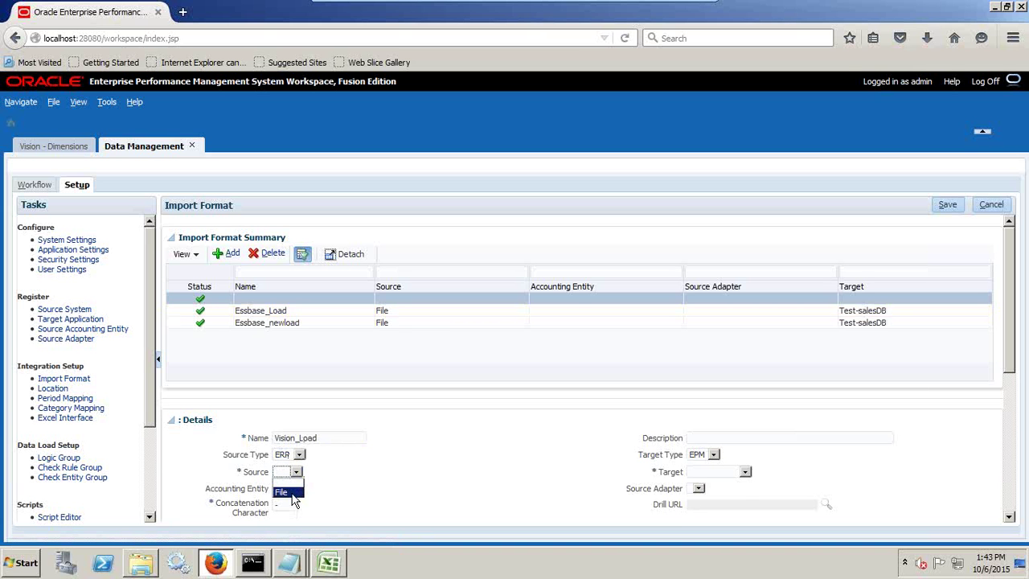
{"action": "left_click", "coordinate": [287, 488]}
{"action": "left_click", "coordinate": [302, 489]}
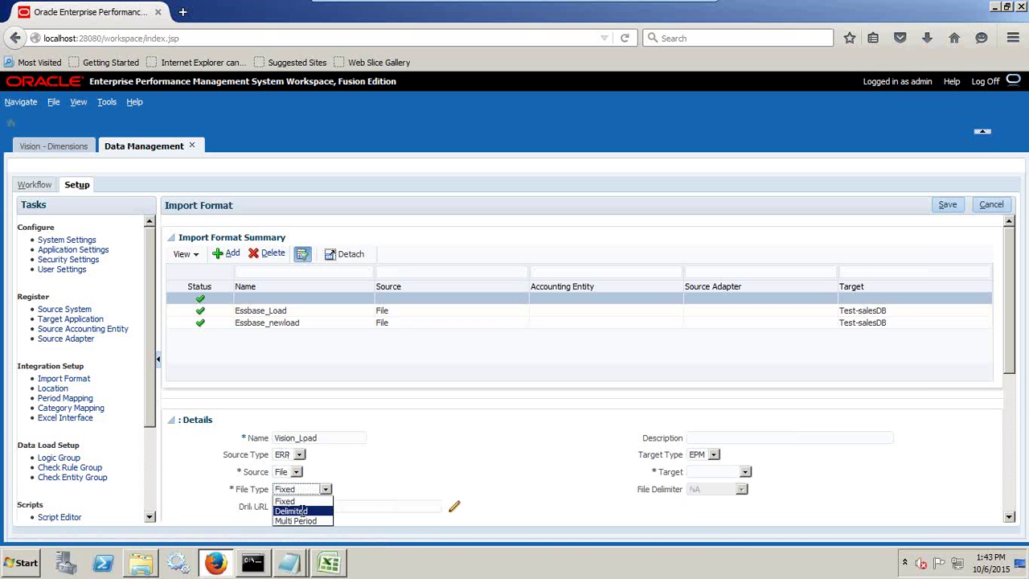
{"action": "left_click", "coordinate": [305, 508]}
Set the import format's file delimiter to Comma and target to Vision, and save it.
{"action": "left_click", "coordinate": [715, 492]}
{"action": "left_click", "coordinate": [726, 498]}
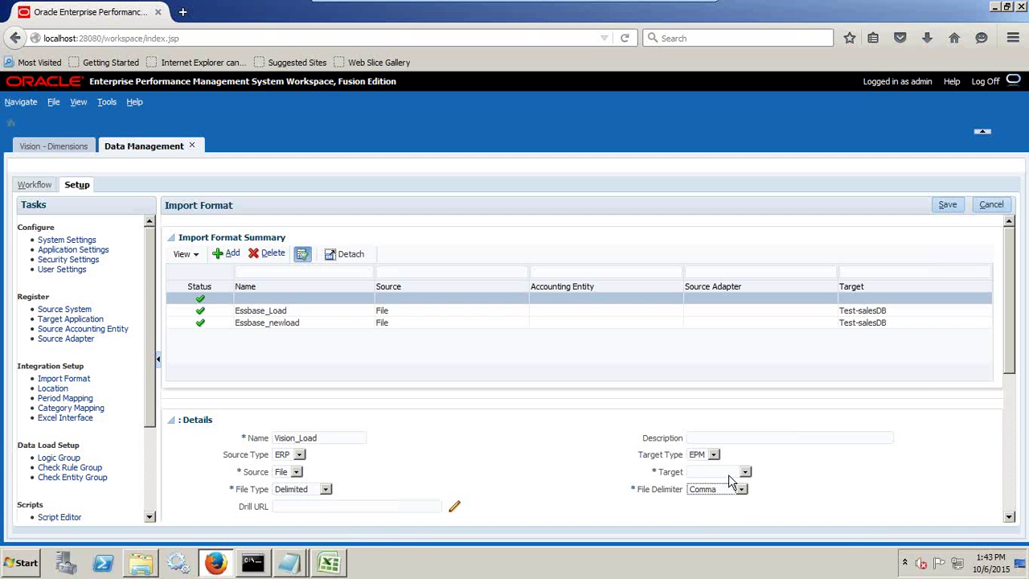
{"action": "left_click", "coordinate": [731, 475]}
{"action": "left_click", "coordinate": [721, 512]}
{"action": "left_click", "coordinate": [948, 204]}
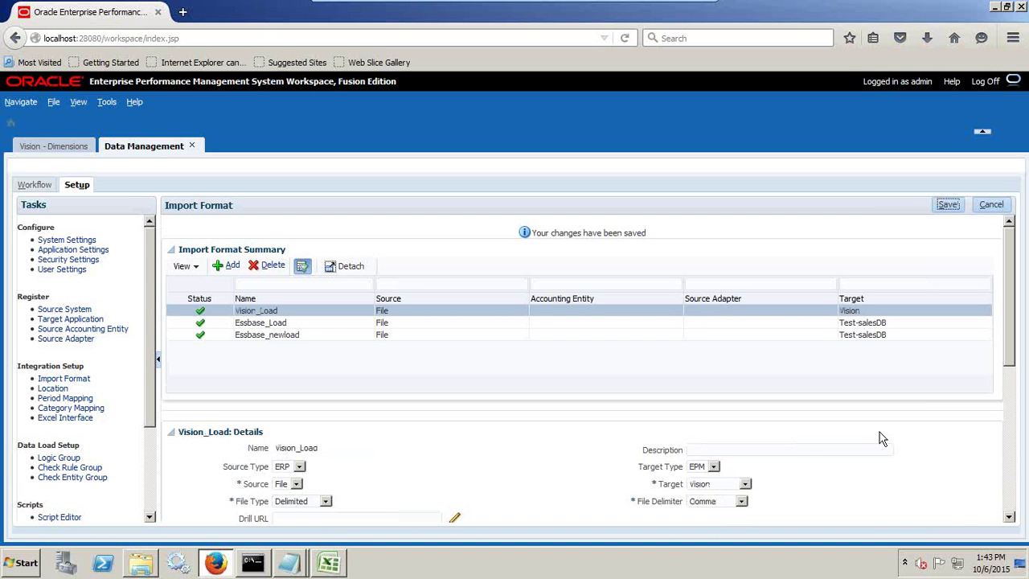
Check the column order of the PL_Load_Stripping_SourceID file in Notepad against the Vision_Load mappings.
{"action": "scroll", "coordinate": [879, 431], "scroll_direction": "down", "scroll_amount": 1}
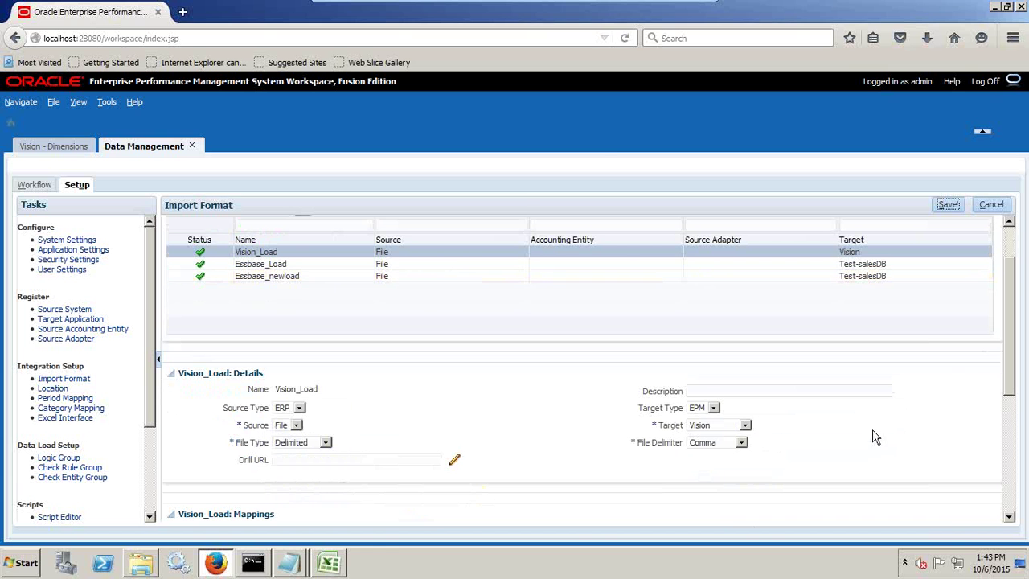
{"action": "mouse_move", "coordinate": [288, 562]}
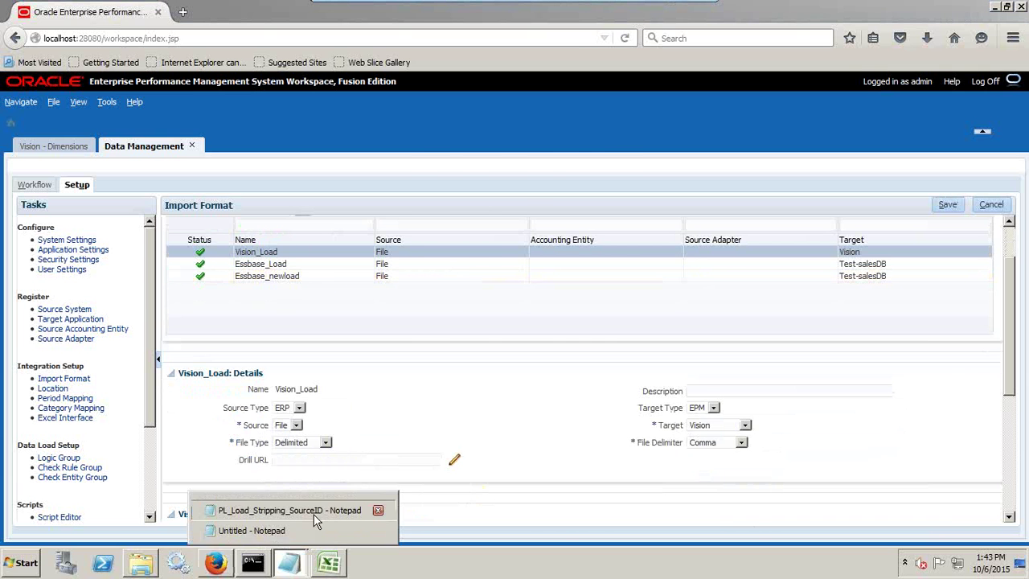
{"action": "left_click", "coordinate": [315, 513]}
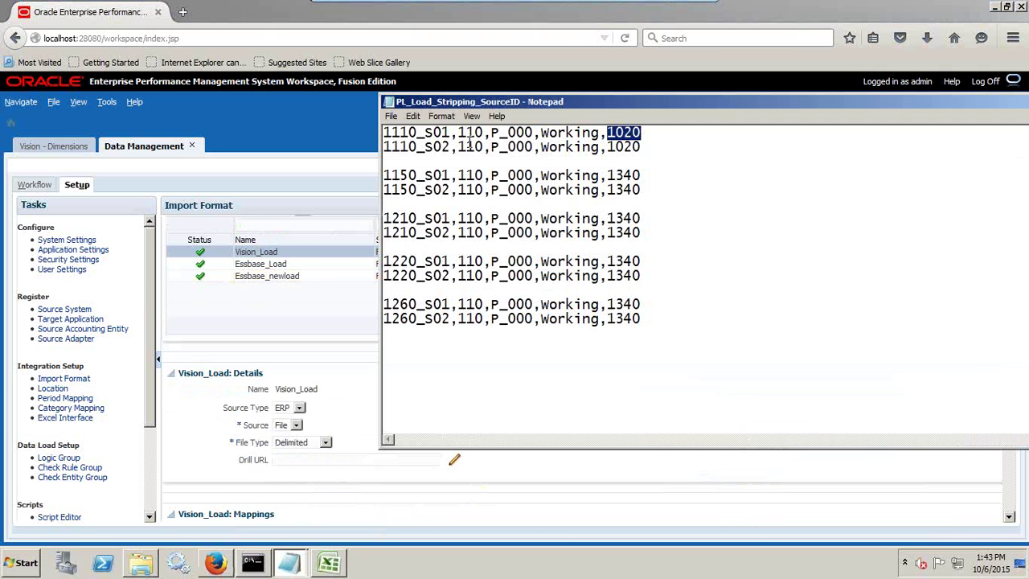
{"action": "key", "text": "alt+Tab"}
{"action": "scroll", "coordinate": [634, 454], "scroll_direction": "down", "scroll_amount": 4}
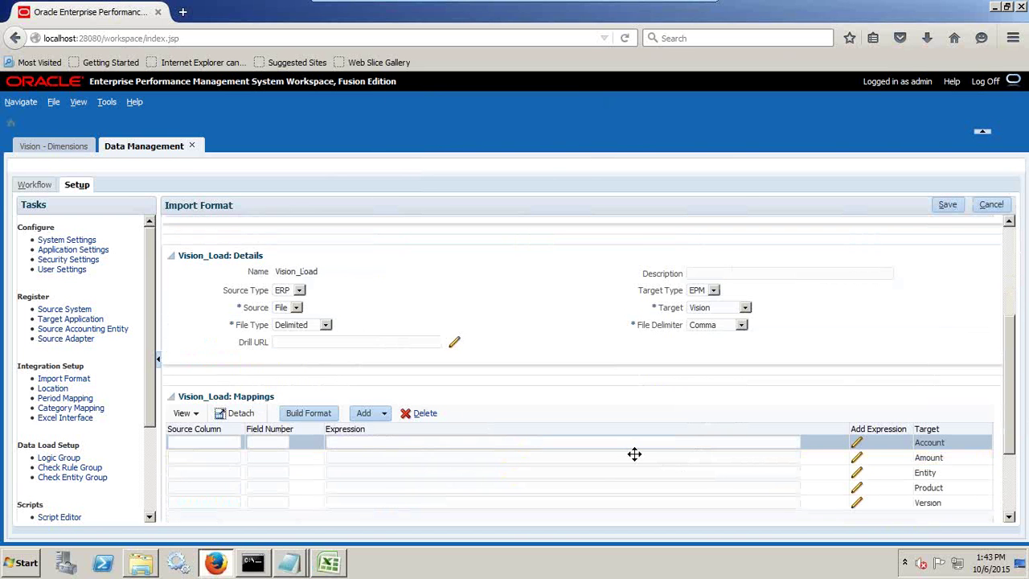
{"action": "key", "text": "alt+Tab"}
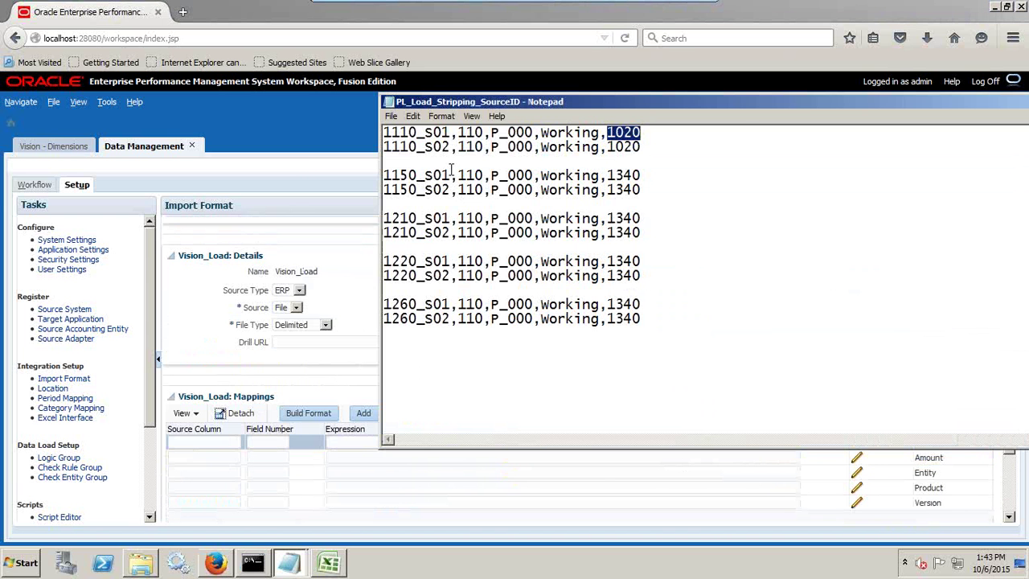
{"action": "left_click_drag", "start_coordinate": [573, 70], "coordinate": [573, 71]}
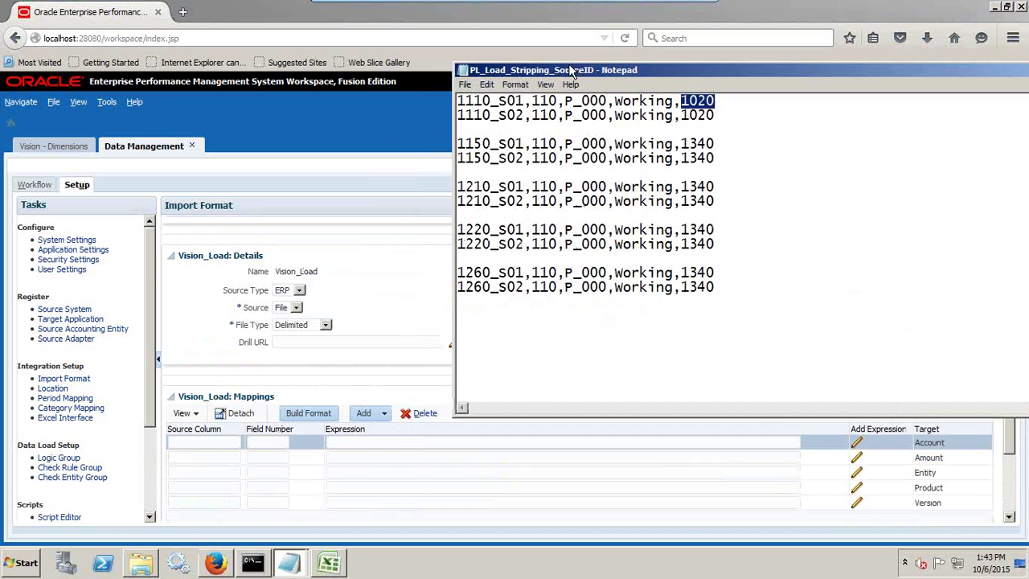
Map the Account target of the Vision_Load import format to source column Account, field number 1.
{"action": "left_click", "coordinate": [452, 275]}
{"action": "left_click", "coordinate": [199, 442]}
{"action": "type", "text": "Acc"}
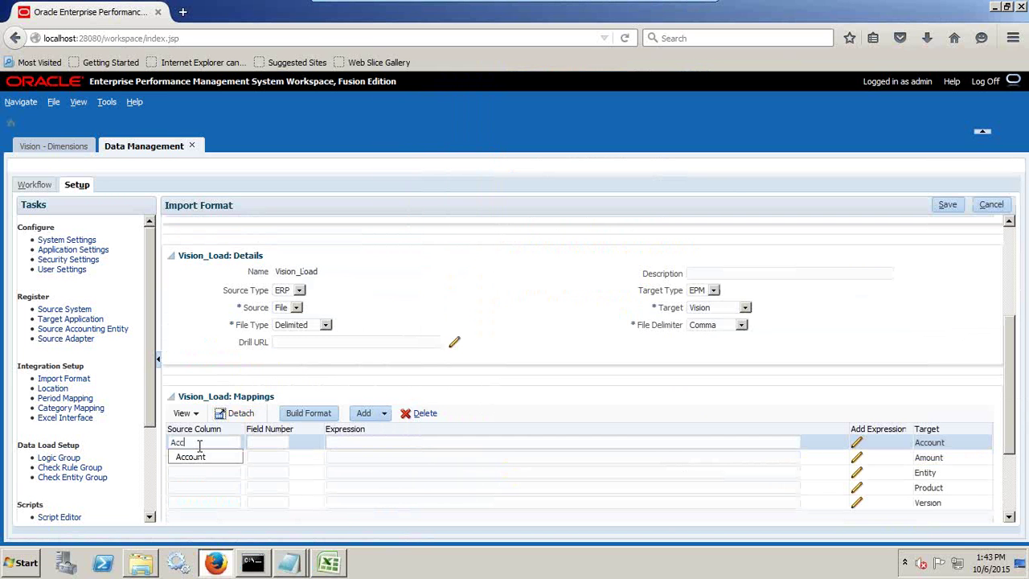
{"action": "type", "text": "ount"}
{"action": "key", "text": "Tab"}
{"action": "type", "text": "1"}
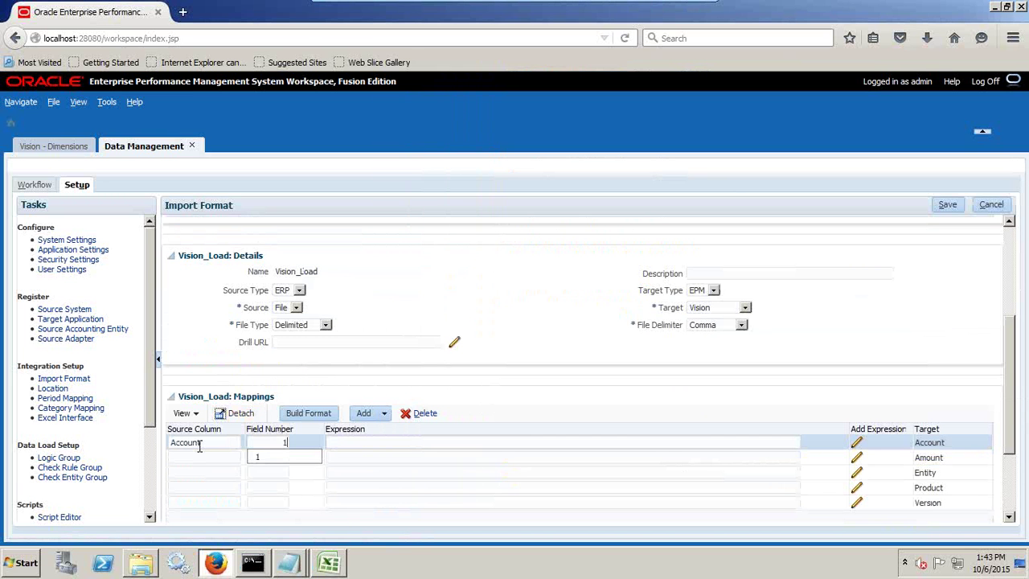
Map the Entity target to source column Entity with field number 2, leaving the Amount row empty.
{"action": "left_click", "coordinate": [176, 455]}
{"action": "key", "text": "alt+Tab"}
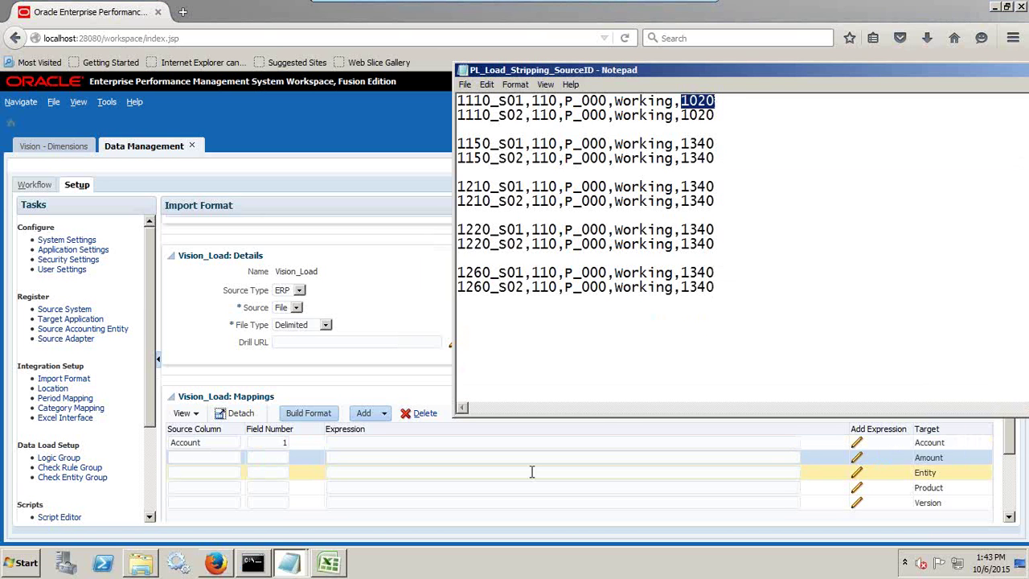
{"action": "key", "text": "alt+Tab"}
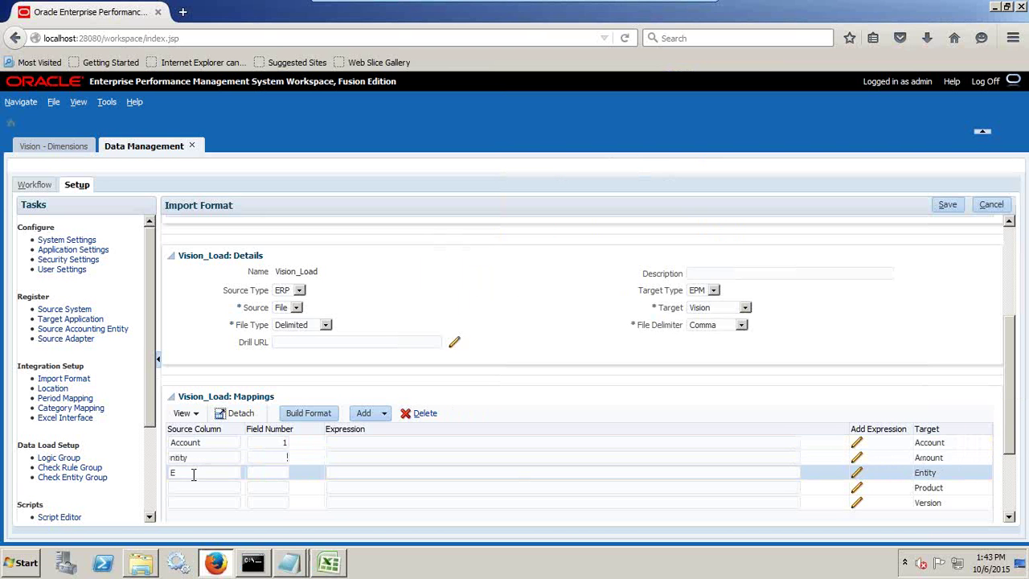
{"action": "key", "text": "ctrl+a"}
{"action": "key", "text": "BackSpace"}
{"action": "double_click", "coordinate": [171, 472]}
{"action": "type", "text": "Entity"}
{"action": "left_click", "coordinate": [259, 466]}
{"action": "type", "text": "2"}
Check the source file again and map the Product target to source column Product, field number 3.
{"action": "key", "text": "alt+Tab"}
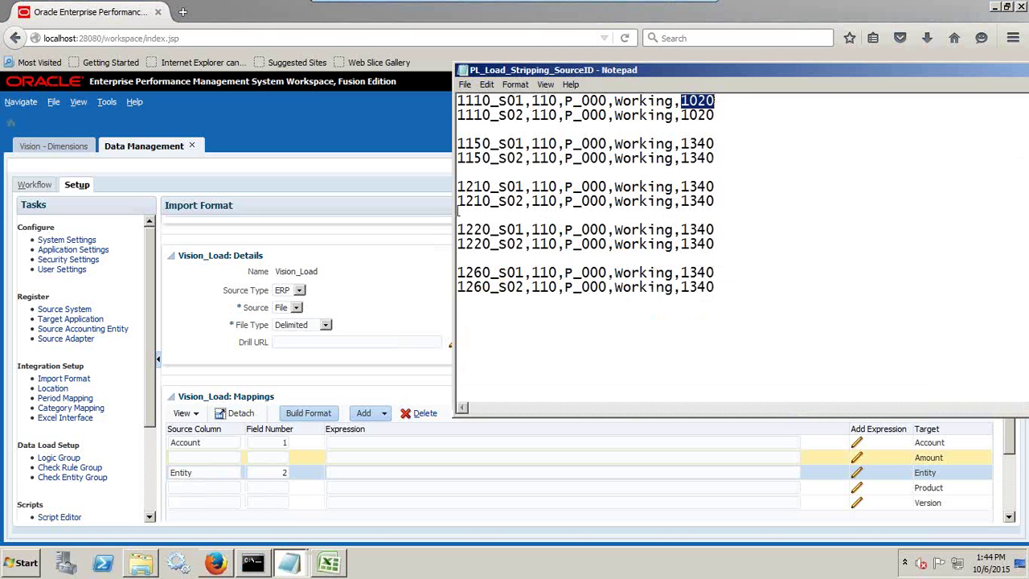
{"action": "key", "text": "alt+Tab"}
{"action": "type", "text": "Product"}
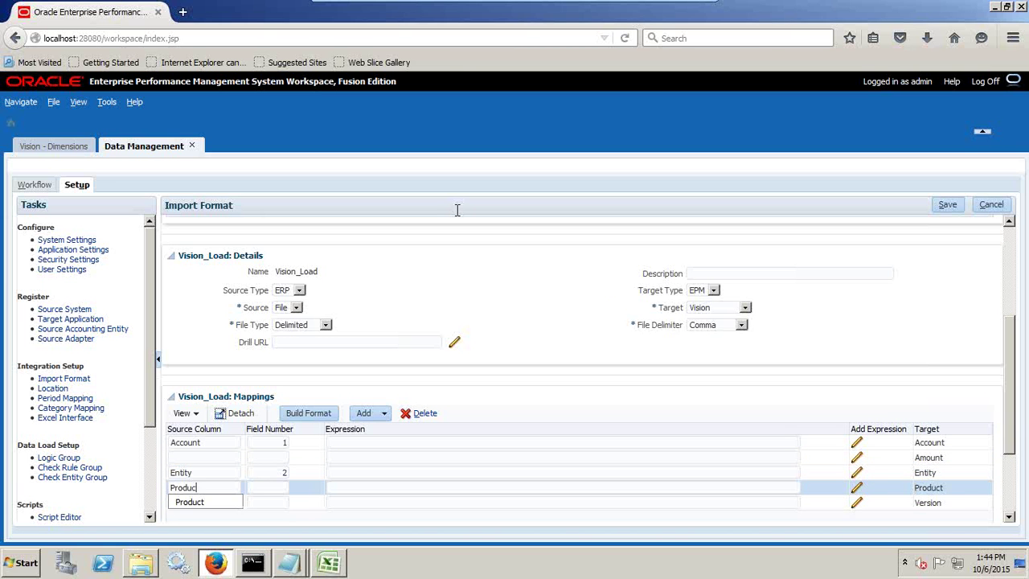
{"action": "key", "text": "Tab"}
{"action": "type", "text": "3"}
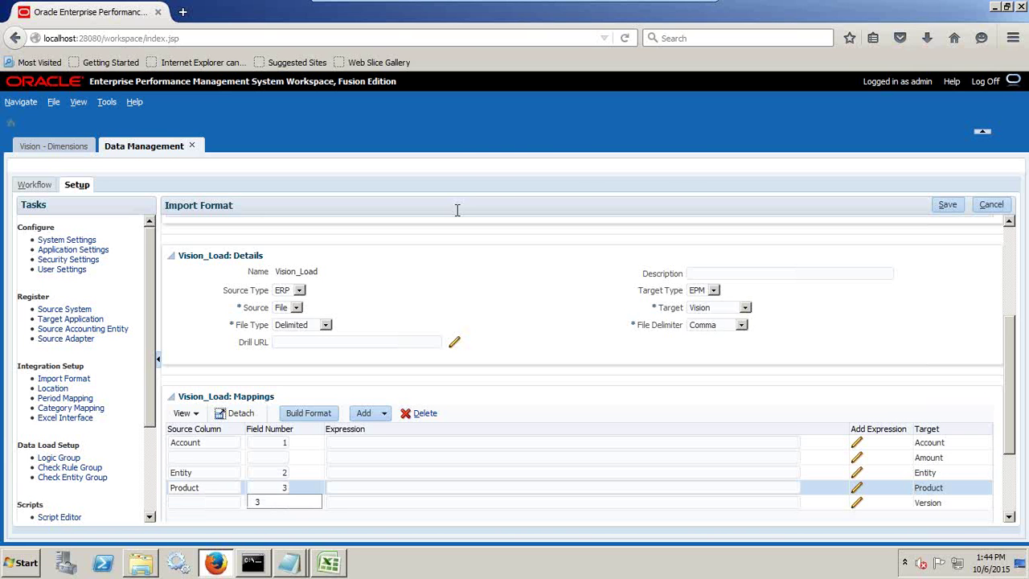
Check the source file and map the Version target to source column Version, field number 4.
{"action": "key", "text": "alt+Tab"}
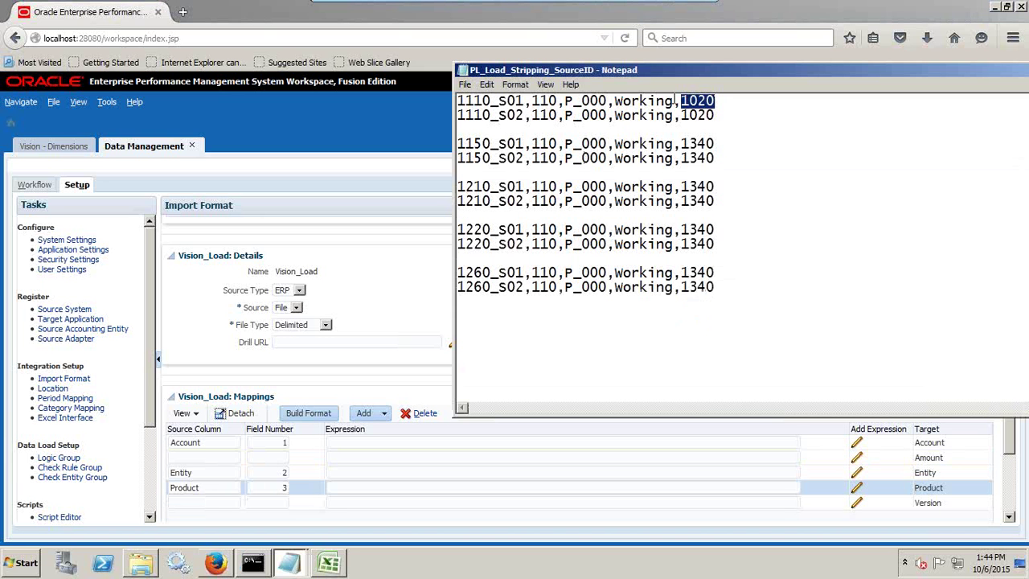
{"action": "left_click", "coordinate": [184, 503]}
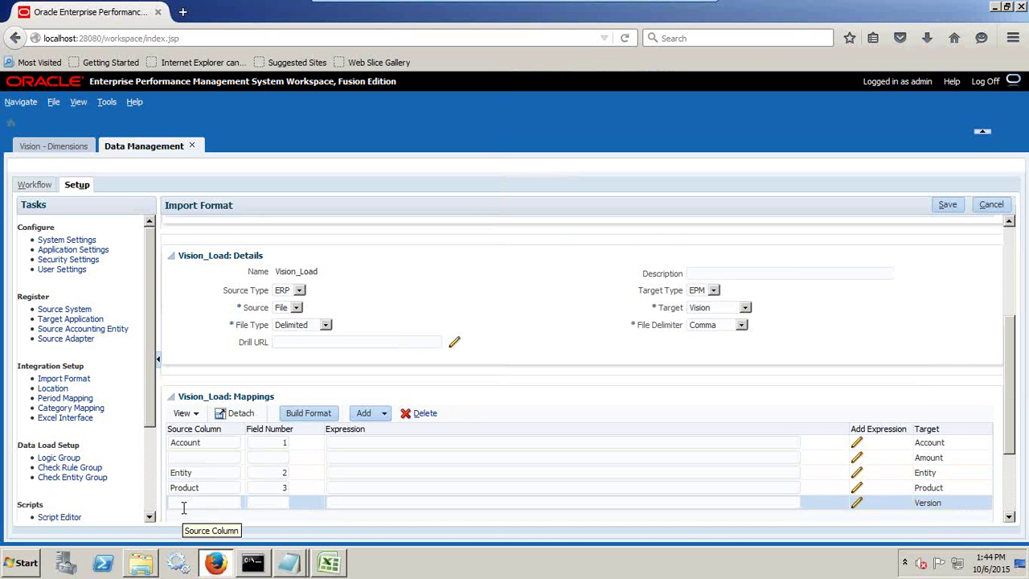
{"action": "type", "text": "Version"}
{"action": "key", "text": "Tab"}
{"action": "type", "text": "4"}
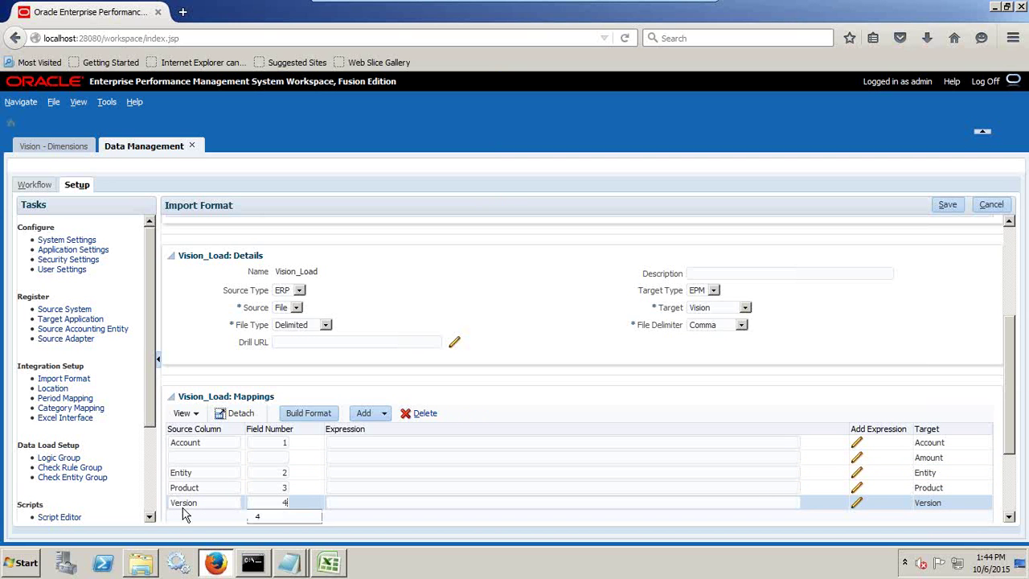
Map the Amount target to source column Amount, field number 5, and save the Vision_Load import format.
{"action": "left_click", "coordinate": [213, 459]}
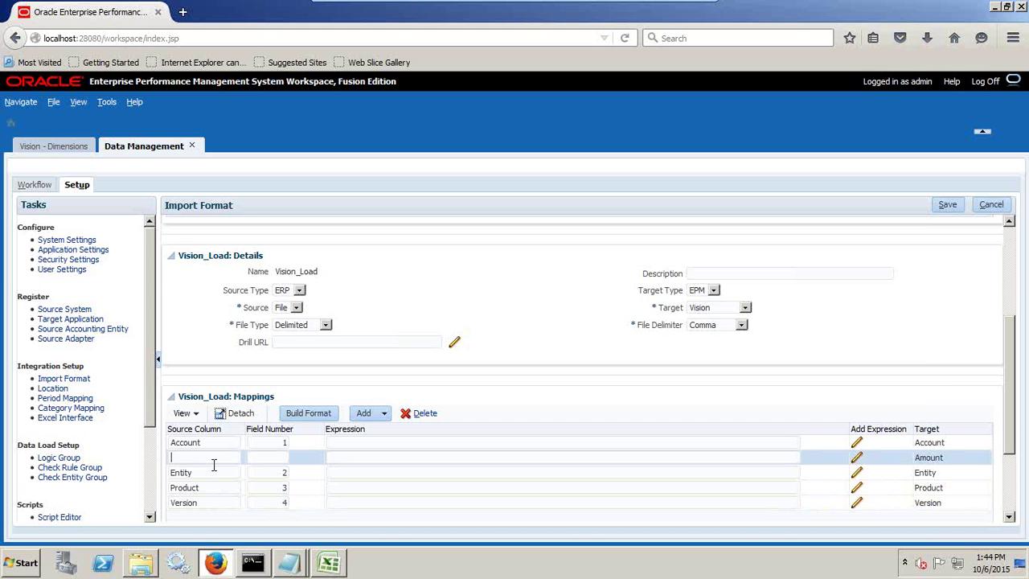
{"action": "type", "text": "Amount"}
{"action": "key", "text": "Tab"}
{"action": "left_click", "coordinate": [949, 204]}
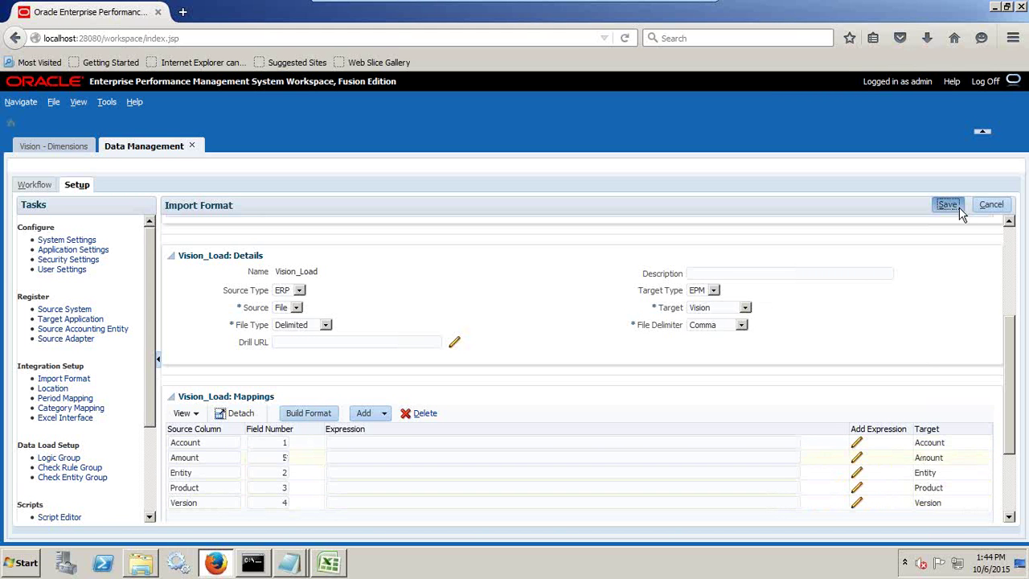
{"action": "scroll", "coordinate": [514, 378], "scroll_direction": "down", "scroll_amount": 5}
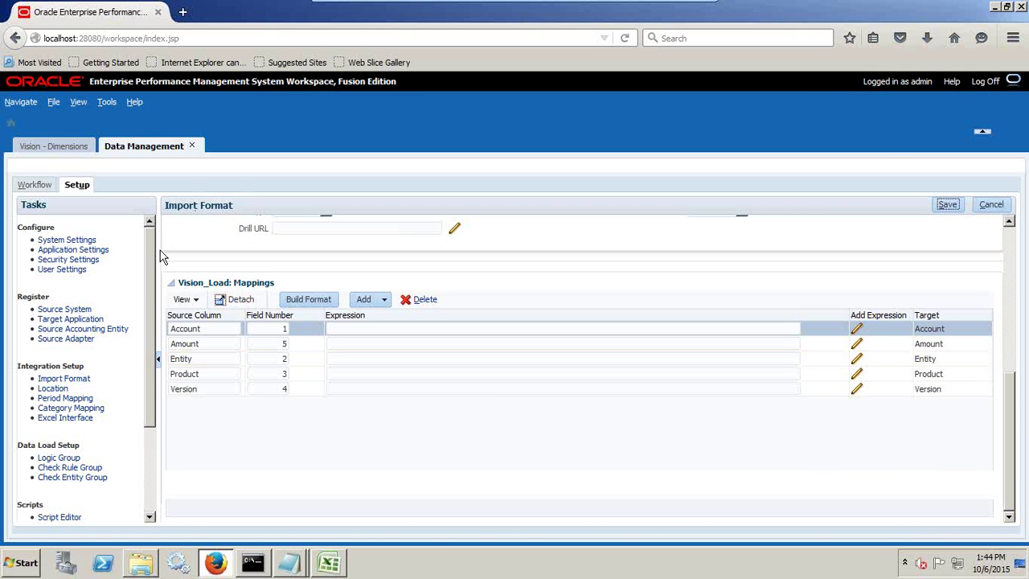
Add a new location in the integration setup and name it Vision_Load.
{"action": "left_click", "coordinate": [52, 389]}
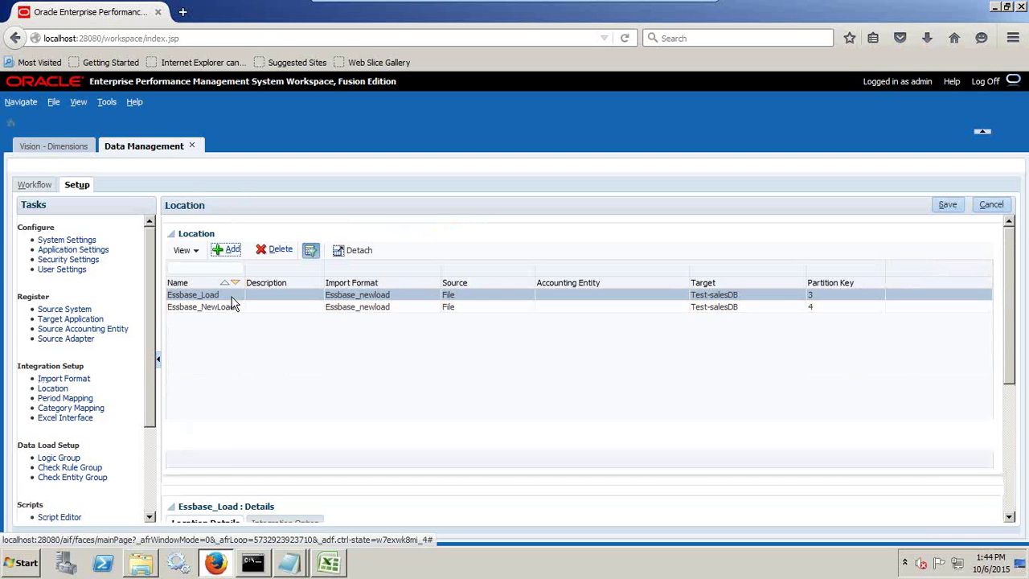
{"action": "left_click", "coordinate": [231, 250]}
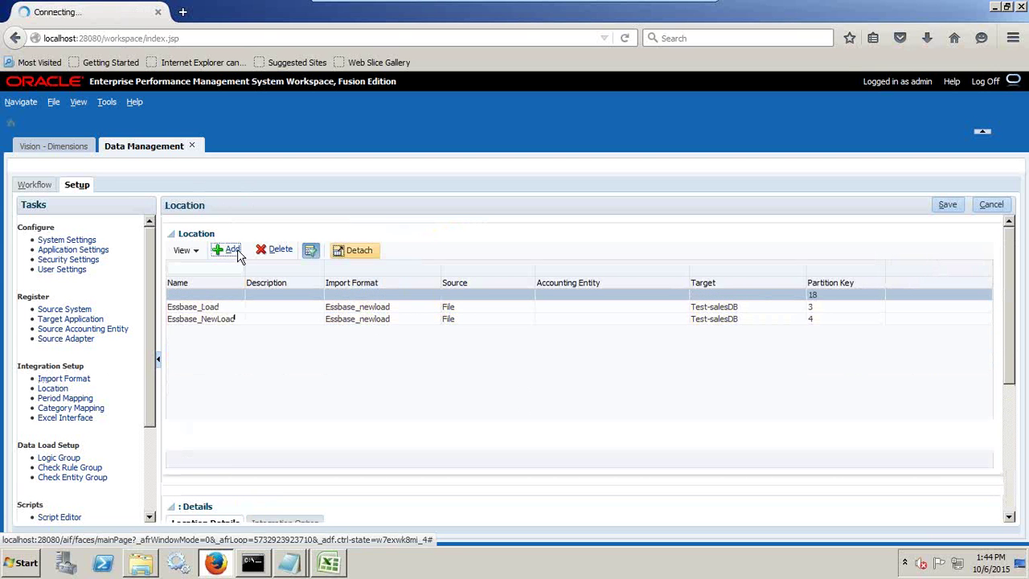
{"action": "scroll", "coordinate": [371, 432], "scroll_direction": "down", "scroll_amount": 3}
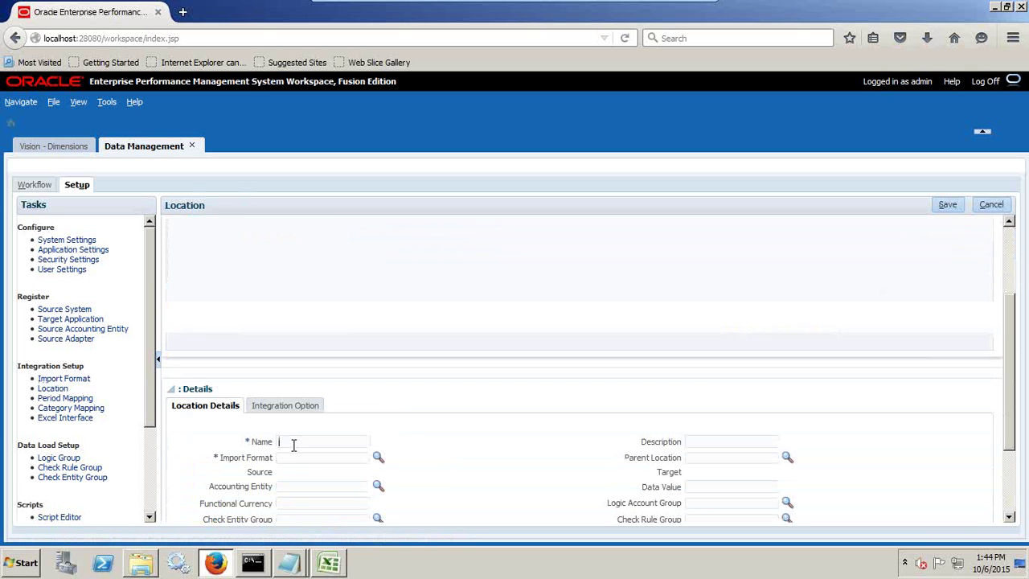
{"action": "type", "text": "Vi"}
{"action": "key", "text": "Down"}
{"action": "key", "text": "Return"}
Assign the Vision_Load import format to the new location and save it.
{"action": "left_click", "coordinate": [373, 460]}
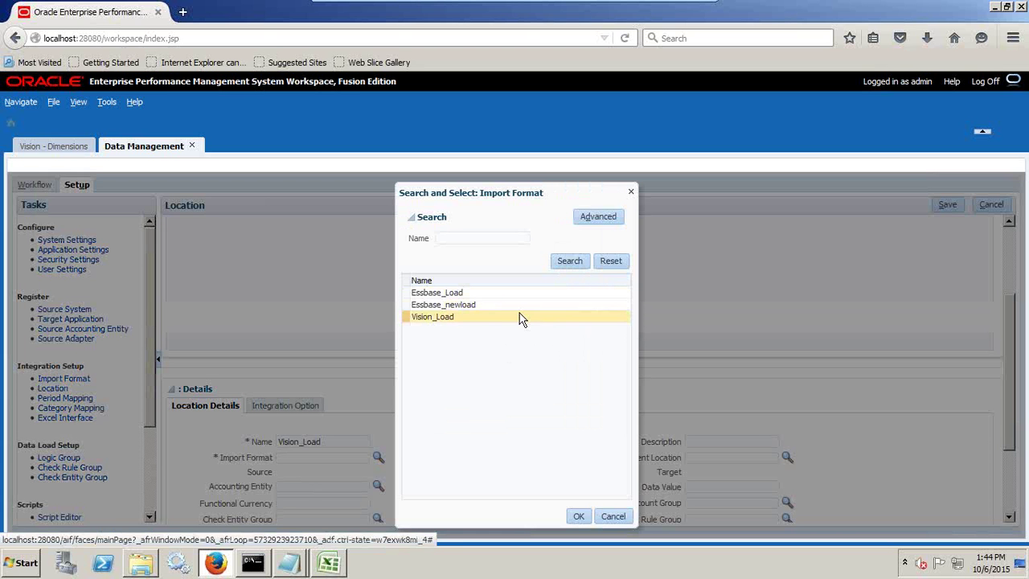
{"action": "left_click", "coordinate": [519, 315]}
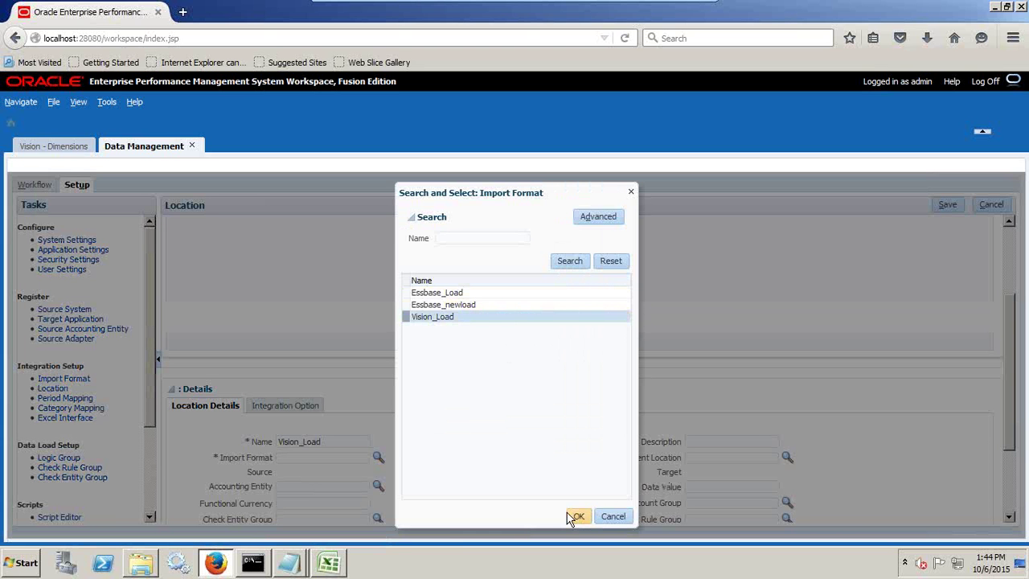
{"action": "left_click", "coordinate": [580, 513]}
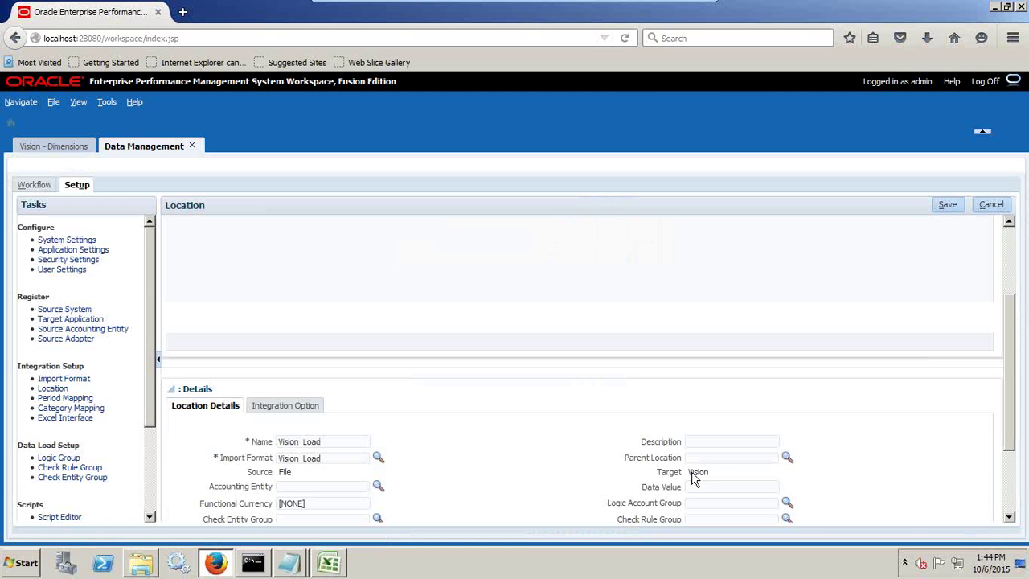
{"action": "double_click", "coordinate": [696, 472]}
{"action": "scroll", "coordinate": [854, 452], "scroll_direction": "down", "scroll_amount": 2}
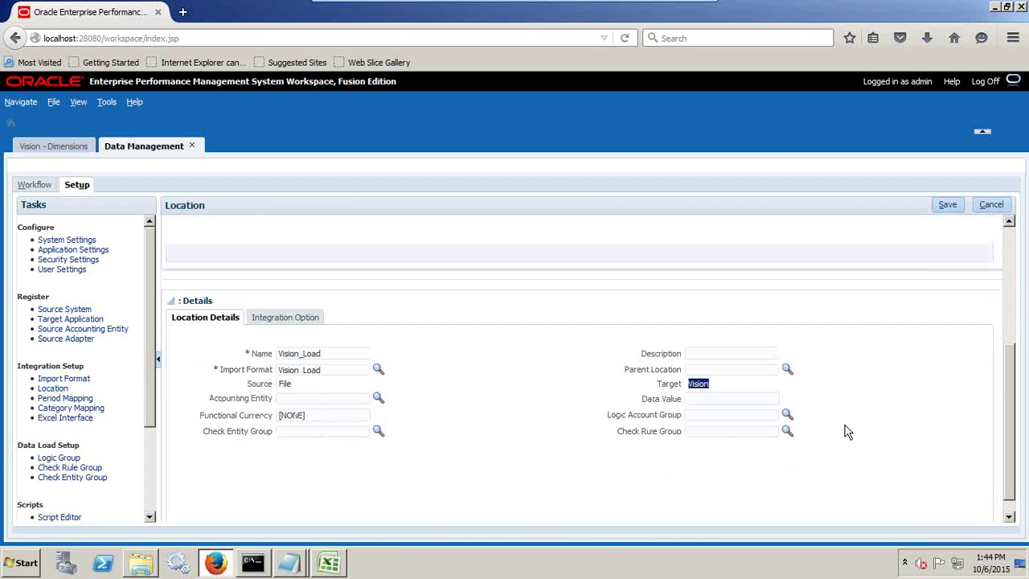
{"action": "scroll", "coordinate": [854, 415], "scroll_direction": "up", "scroll_amount": 4}
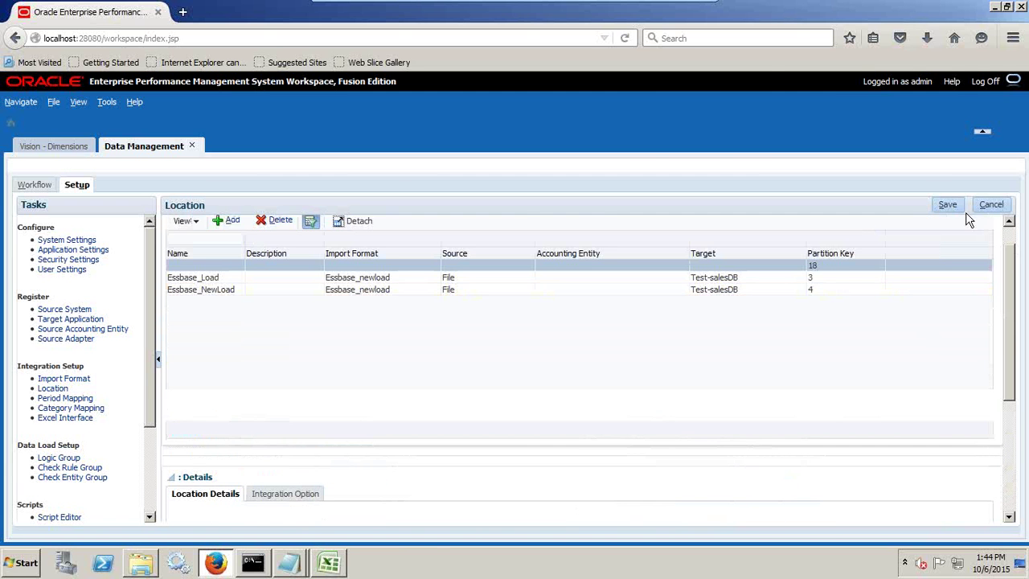
{"action": "left_click", "coordinate": [963, 209]}
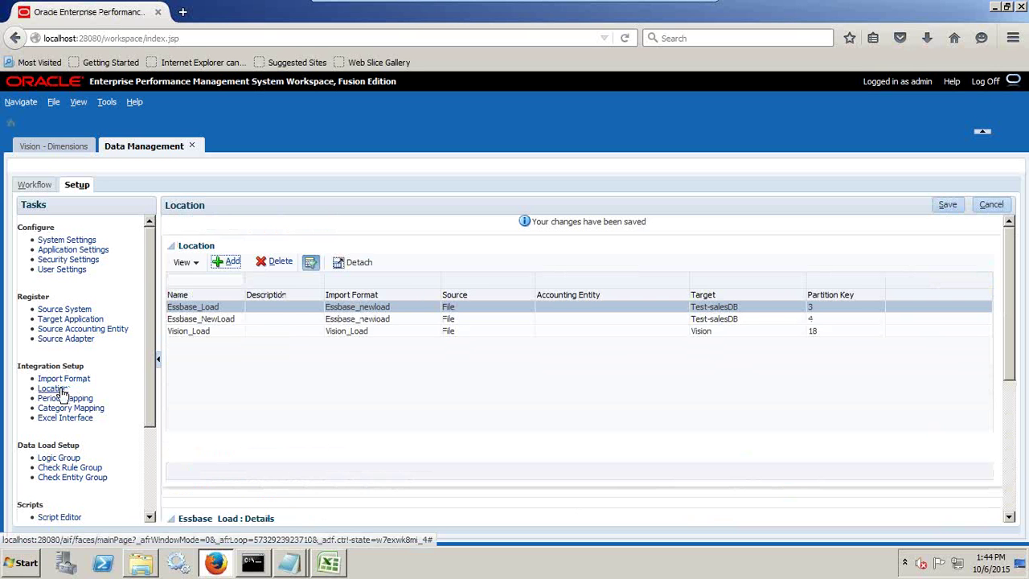
Open the global period mapping and check its Jan and Q1 targets against the Period dimension in Vision.
{"action": "left_click", "coordinate": [66, 398]}
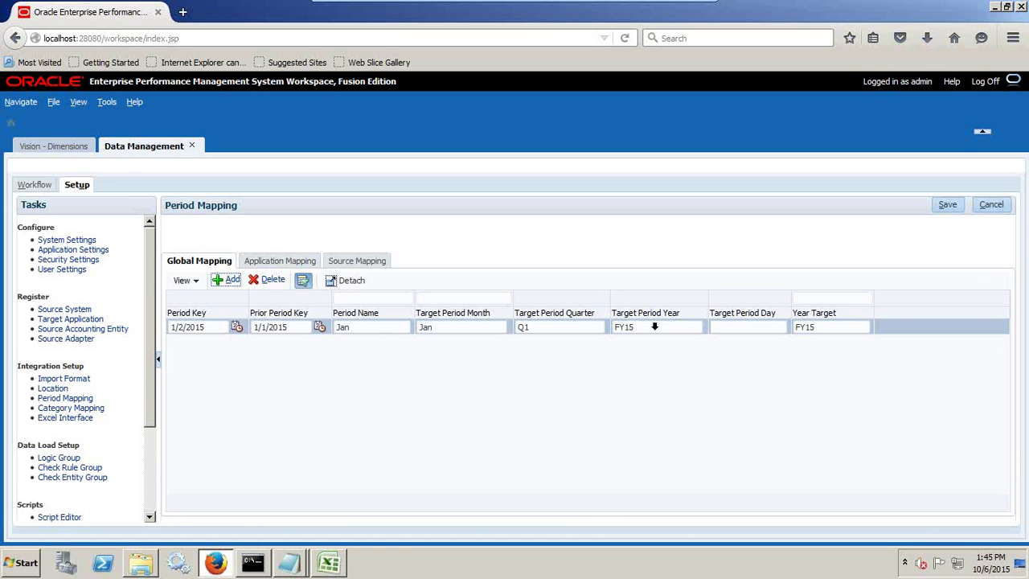
{"action": "left_click", "coordinate": [68, 149]}
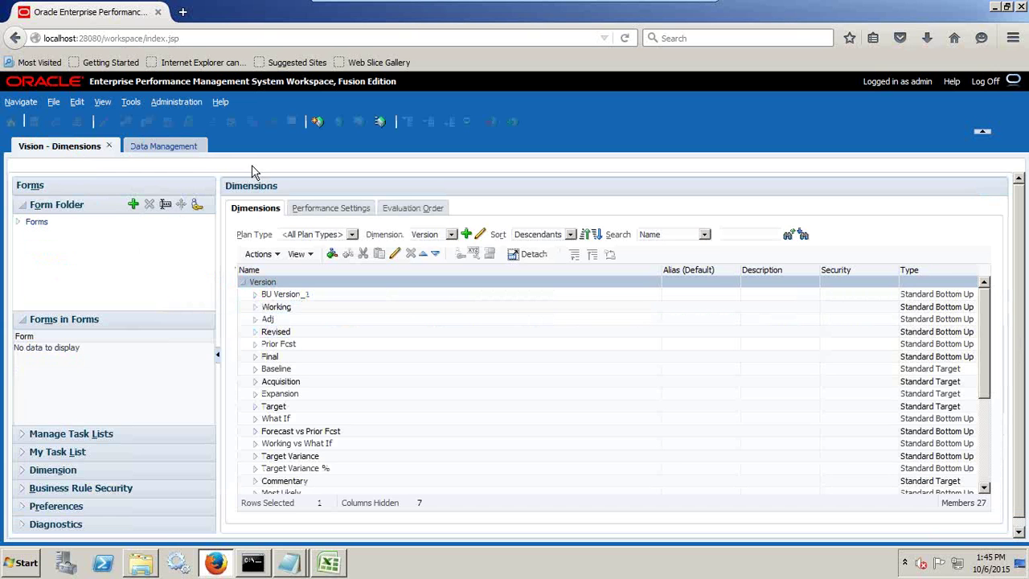
{"action": "left_click", "coordinate": [451, 234]}
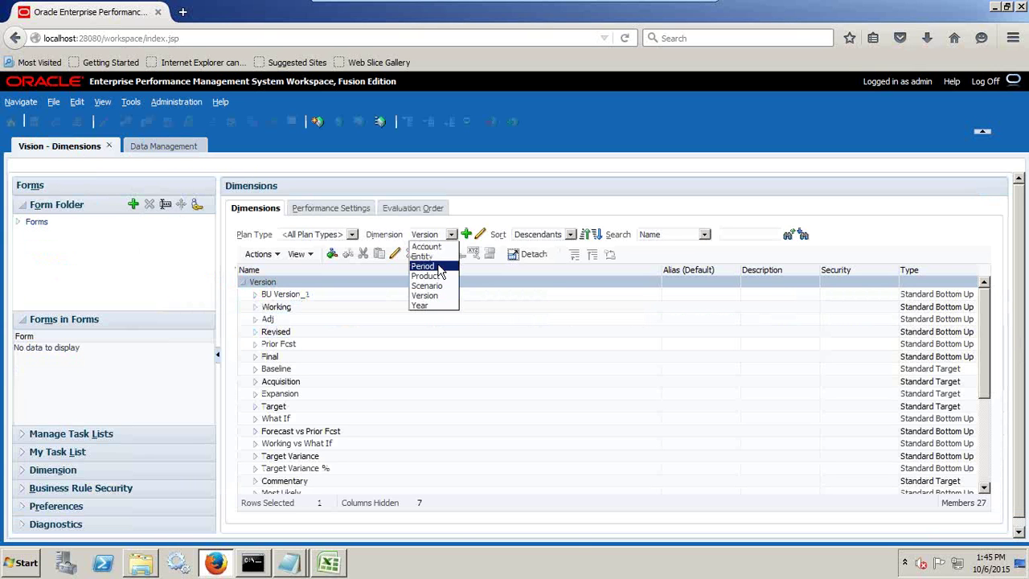
{"action": "left_click", "coordinate": [438, 267]}
{"action": "left_click", "coordinate": [255, 309]}
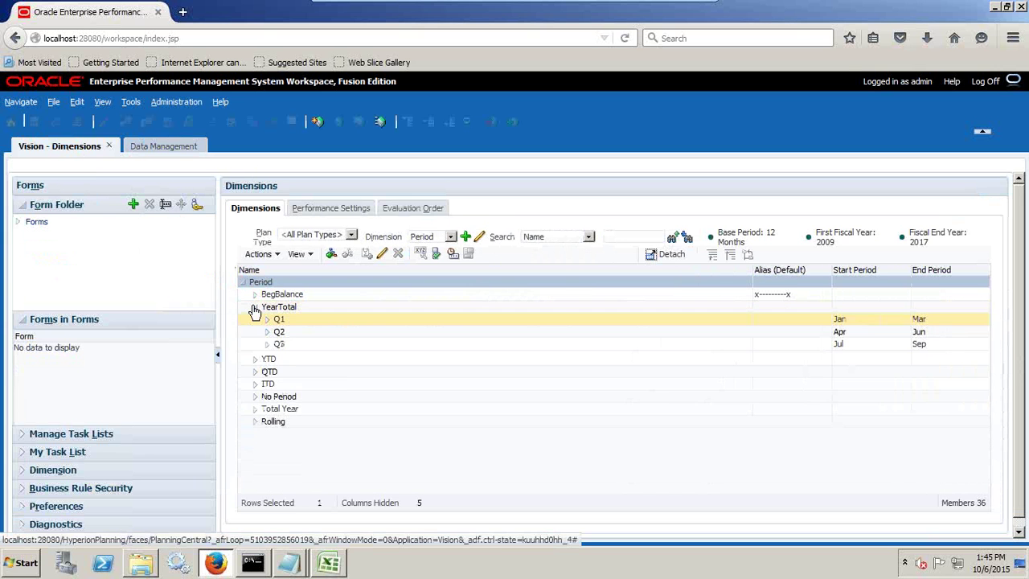
{"action": "left_click", "coordinate": [267, 319]}
{"action": "left_click", "coordinate": [295, 333]}
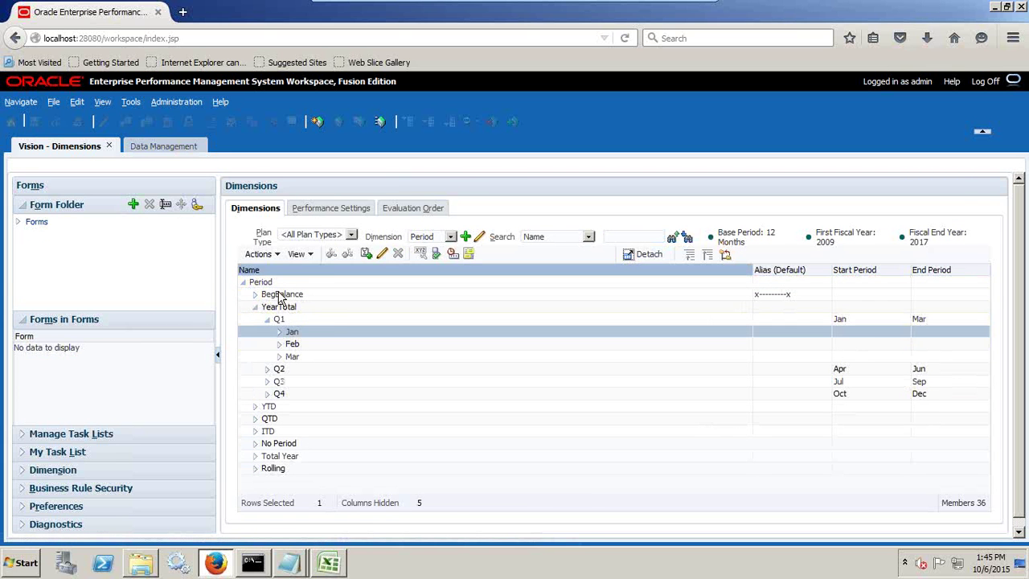
{"action": "left_click", "coordinate": [182, 148]}
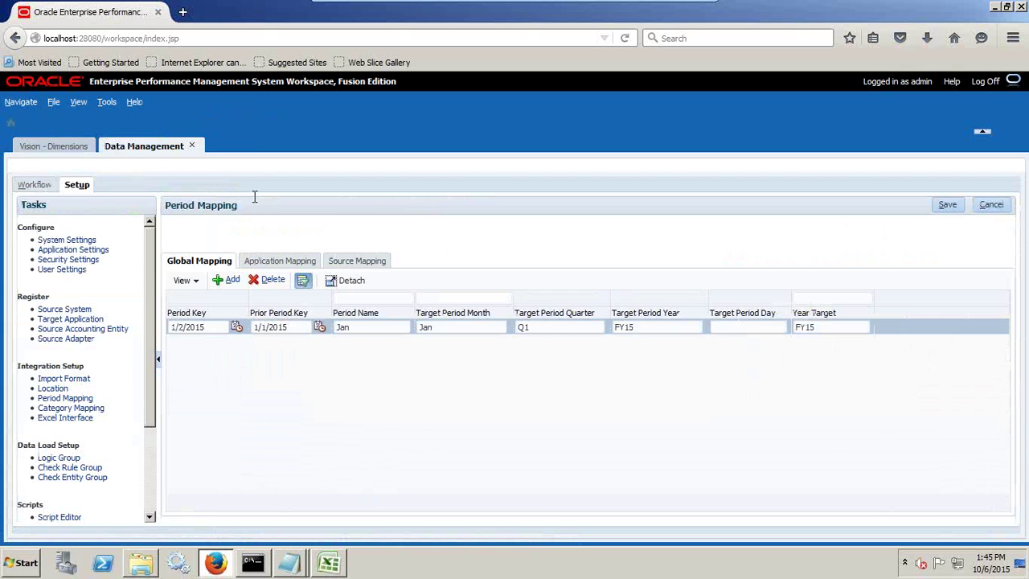
Check the FY15 target year against the Year dimension in Vision and save the period mapping.
{"action": "left_click", "coordinate": [70, 147]}
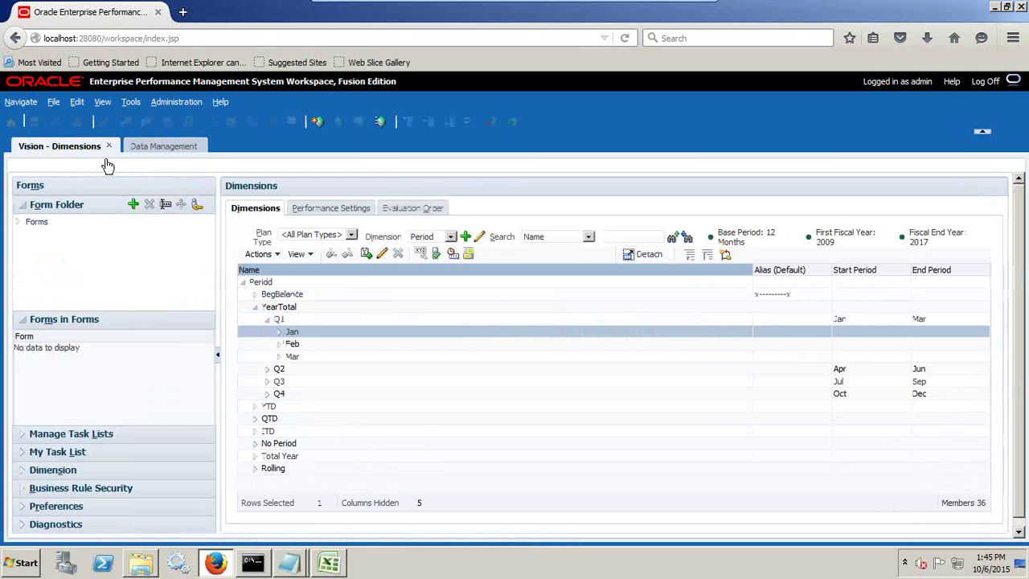
{"action": "left_click", "coordinate": [424, 236]}
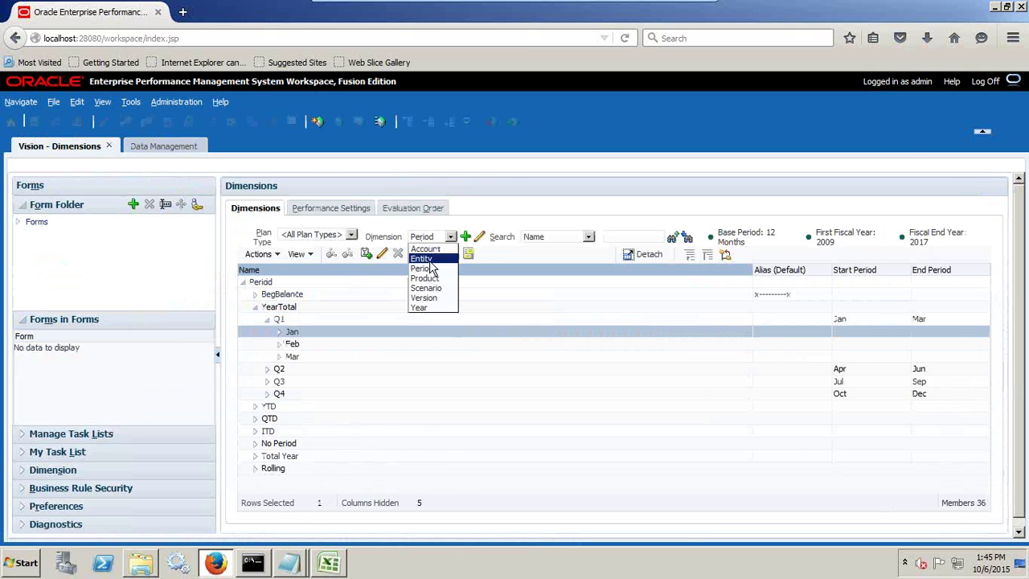
{"action": "left_click", "coordinate": [420, 307]}
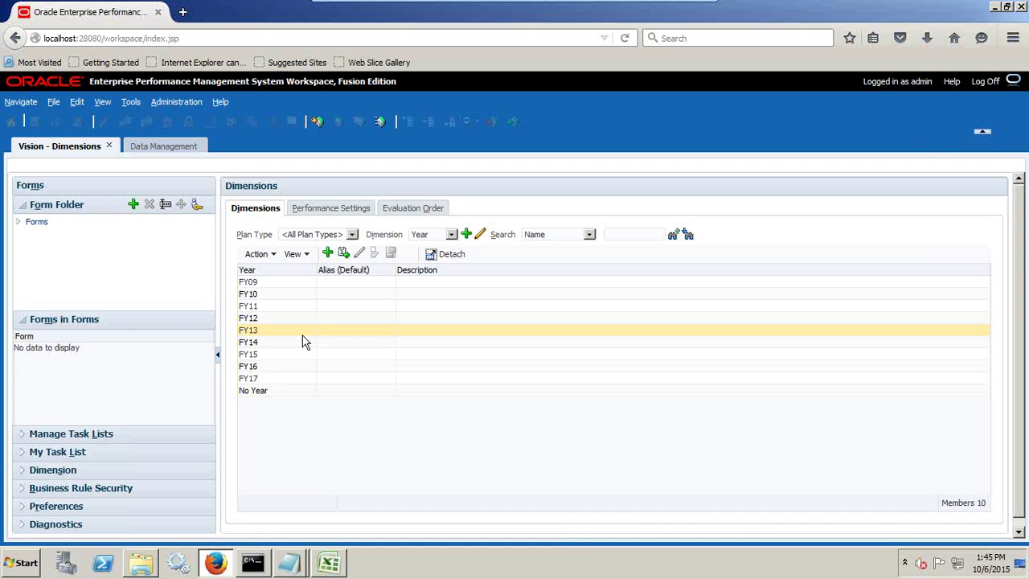
{"action": "left_click", "coordinate": [262, 354]}
{"action": "left_click", "coordinate": [157, 148]}
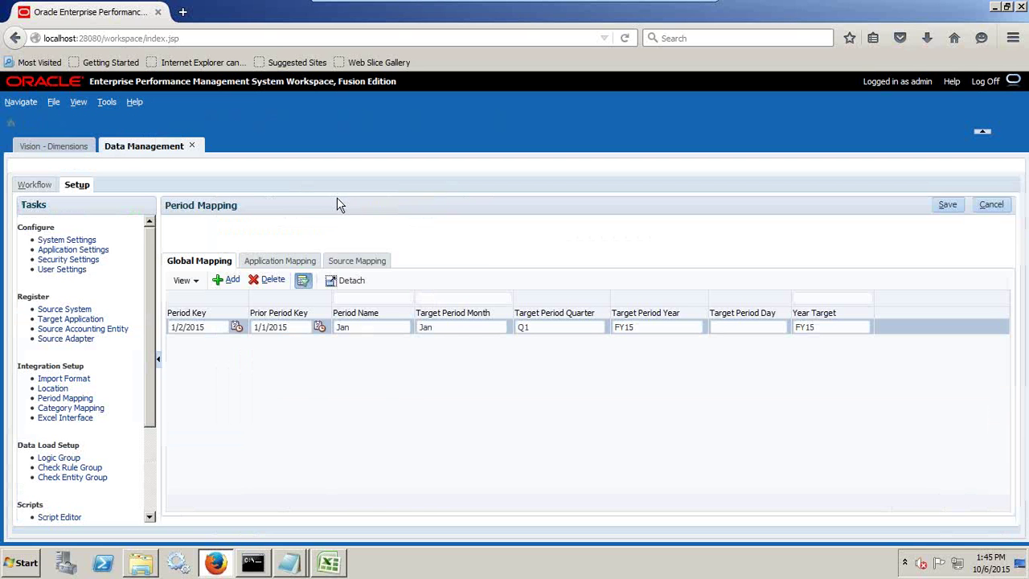
{"action": "left_click", "coordinate": [955, 206]}
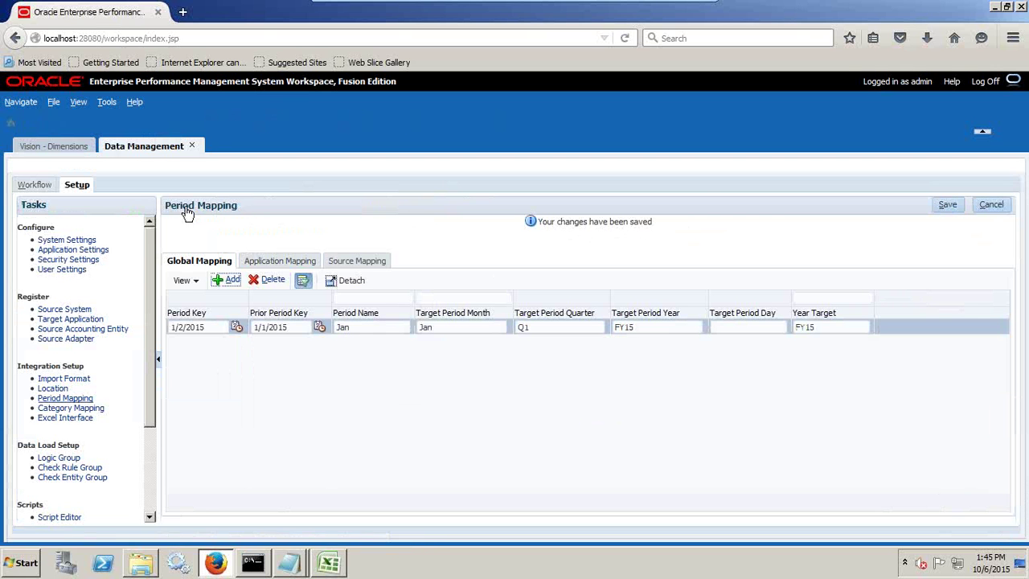
Open the global category mapping and choose Monthly as the frequency of the Actual category.
{"action": "left_click", "coordinate": [77, 407]}
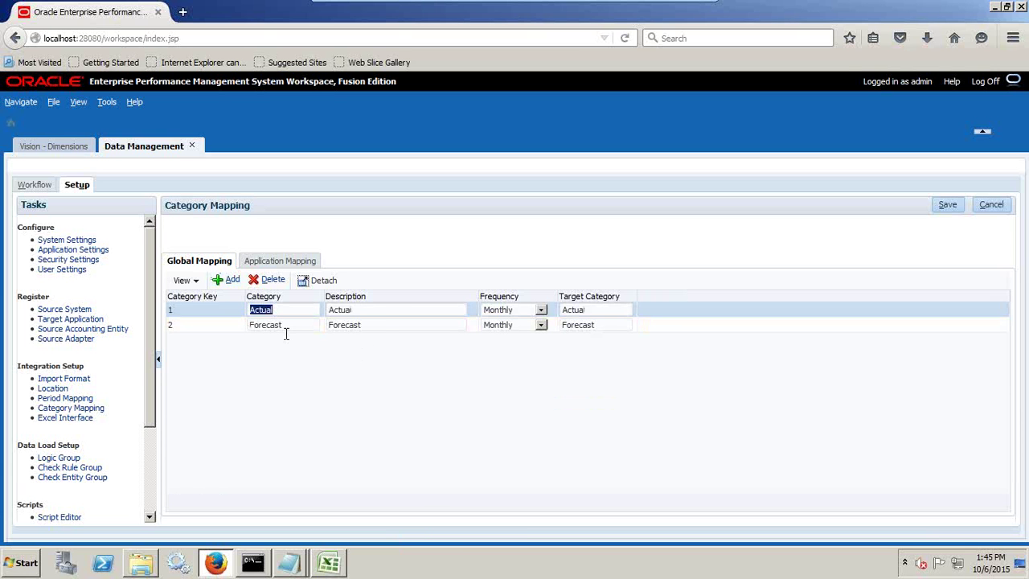
{"action": "left_click", "coordinate": [379, 314]}
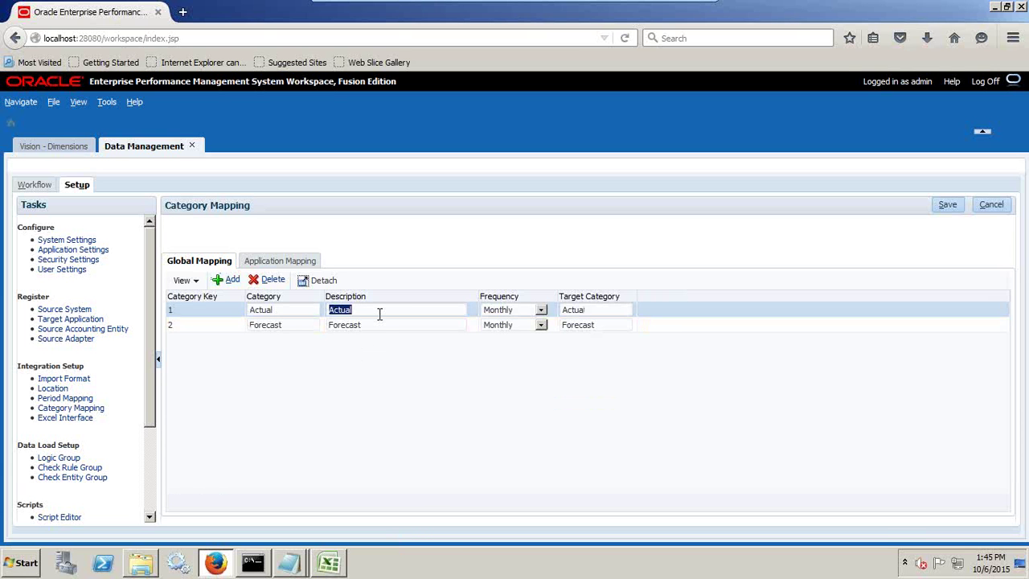
{"action": "left_click", "coordinate": [513, 313]}
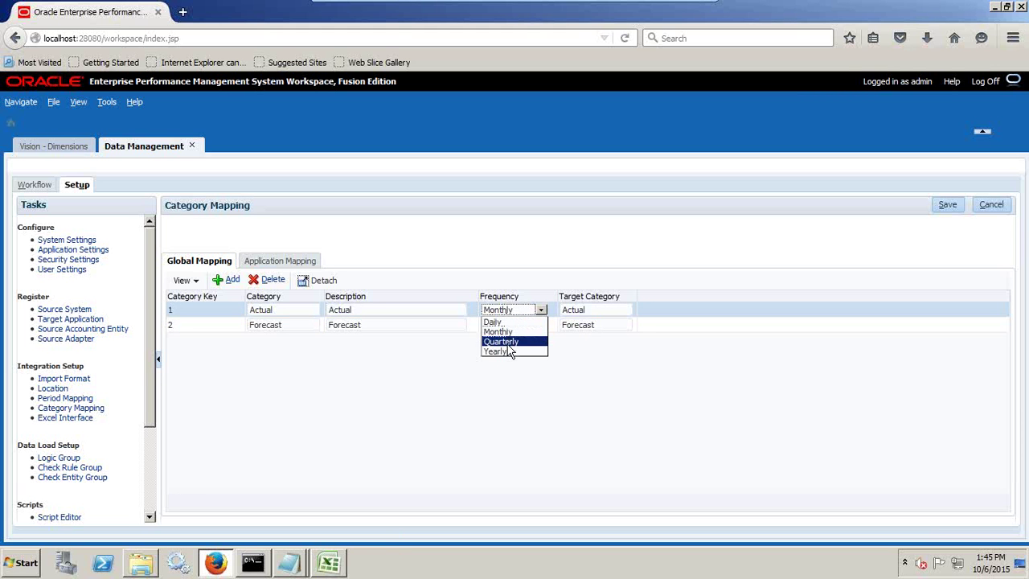
{"action": "left_click", "coordinate": [498, 331]}
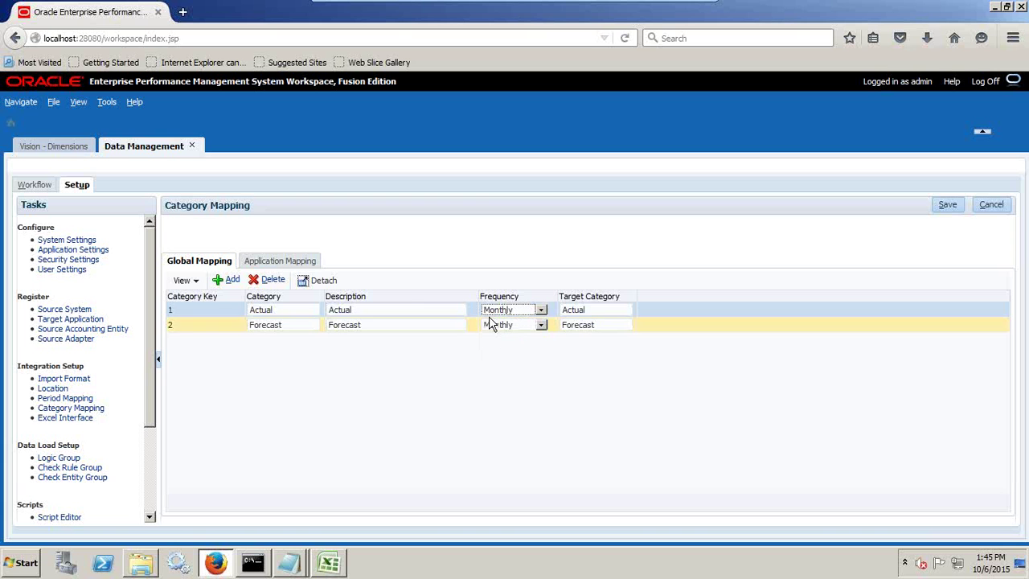
Set the Forecast category's frequency to Quarterly and save the category mapping.
{"action": "left_click", "coordinate": [426, 324]}
{"action": "left_click", "coordinate": [508, 327]}
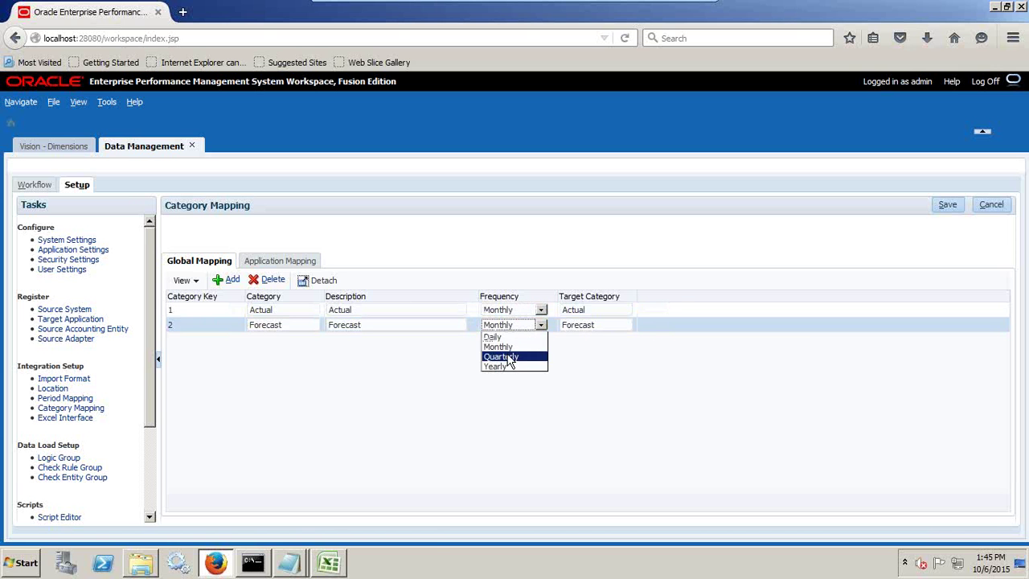
{"action": "left_click", "coordinate": [504, 356]}
{"action": "left_click", "coordinate": [946, 206]}
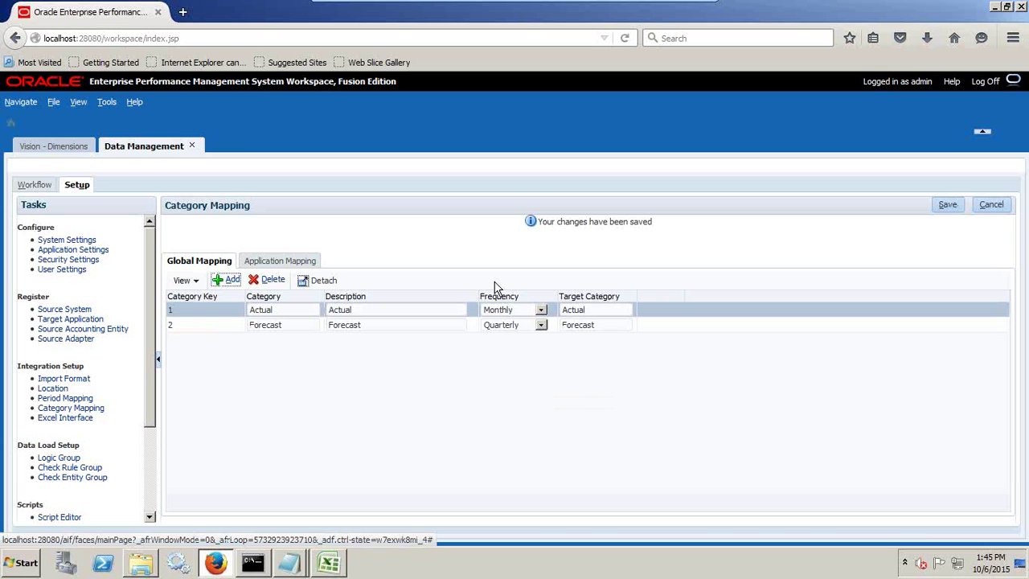
Open the data load mapping in the workflow and switch its point of view to the Vision_Load location.
{"action": "left_click", "coordinate": [34, 184]}
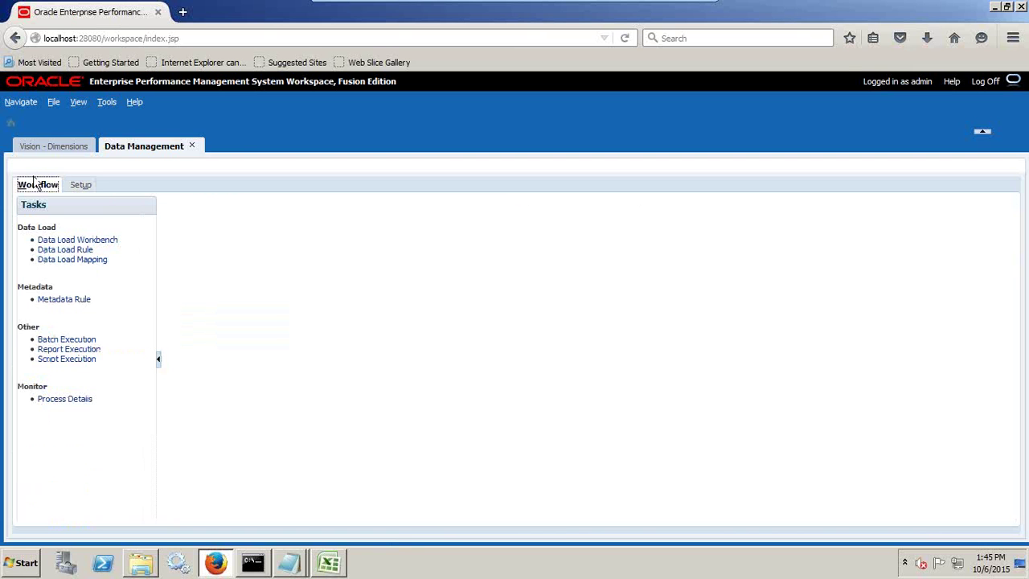
{"action": "left_click", "coordinate": [96, 259]}
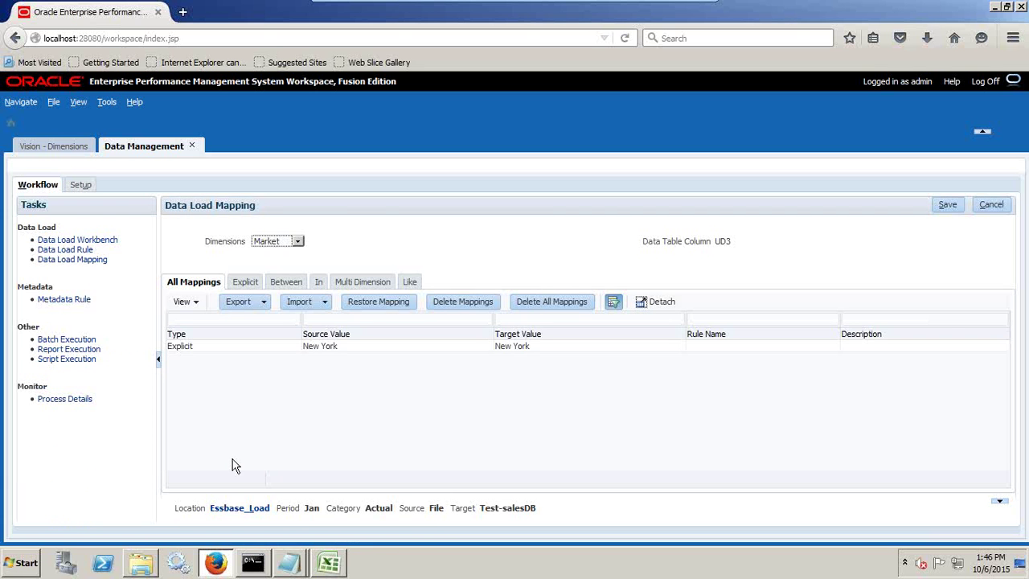
{"action": "left_click", "coordinate": [239, 508]}
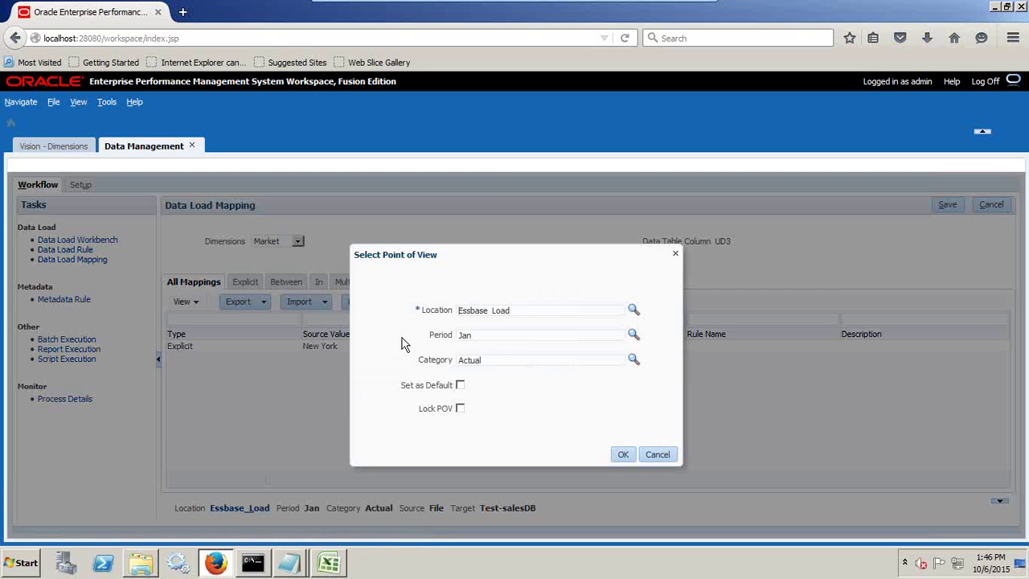
{"action": "left_click", "coordinate": [634, 309]}
{"action": "left_click", "coordinate": [513, 317]}
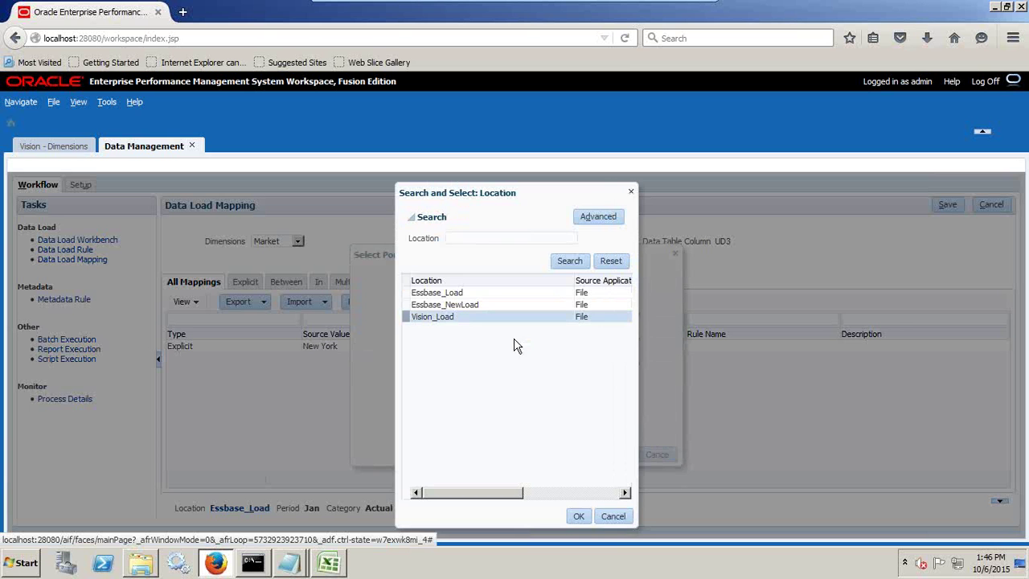
{"action": "left_click", "coordinate": [577, 515]}
{"action": "left_click", "coordinate": [622, 455]}
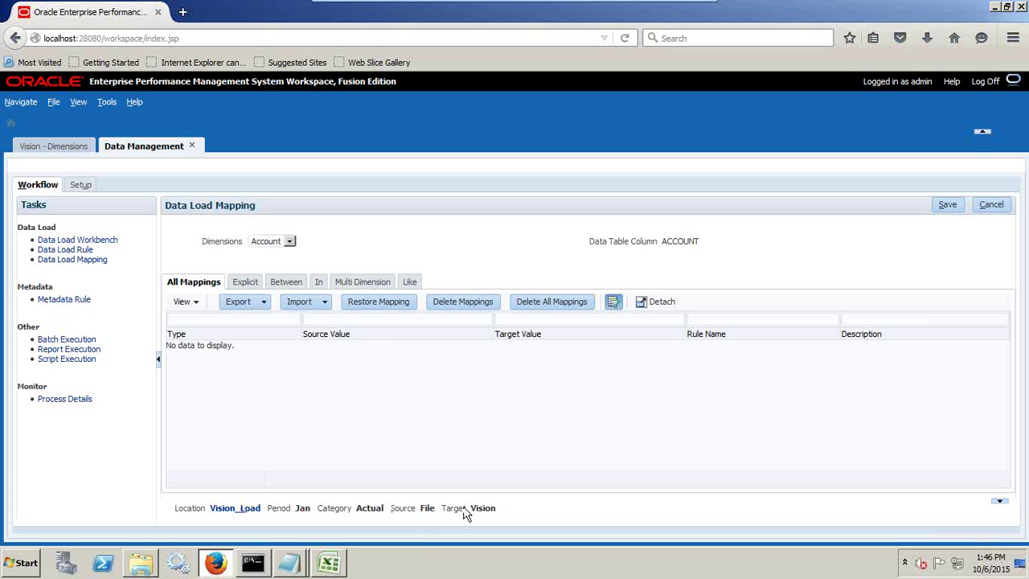
Add a new Like mapping row for the Account dimension.
{"action": "left_click", "coordinate": [269, 243]}
{"action": "left_click", "coordinate": [319, 282]}
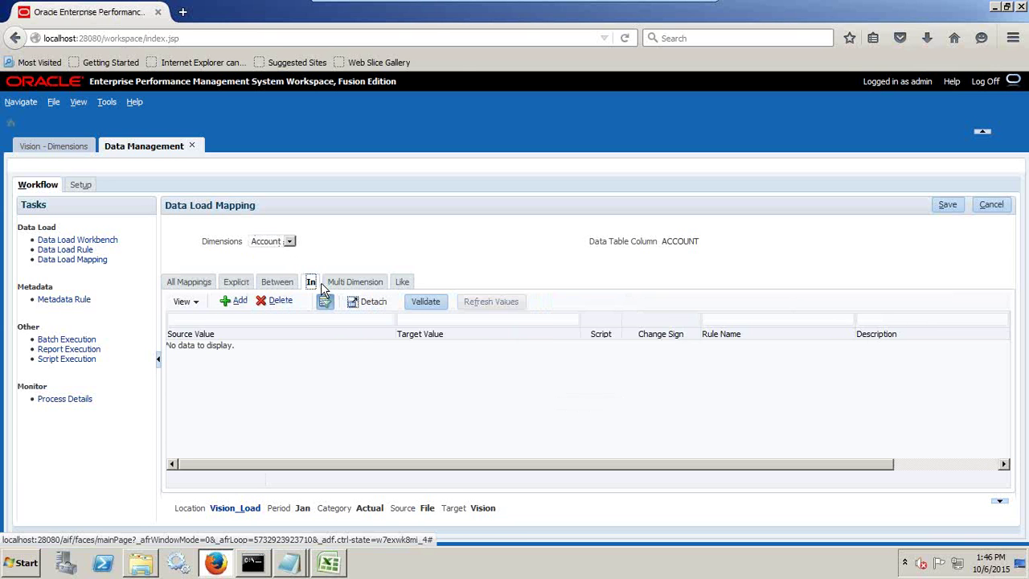
{"action": "left_click", "coordinate": [402, 283]}
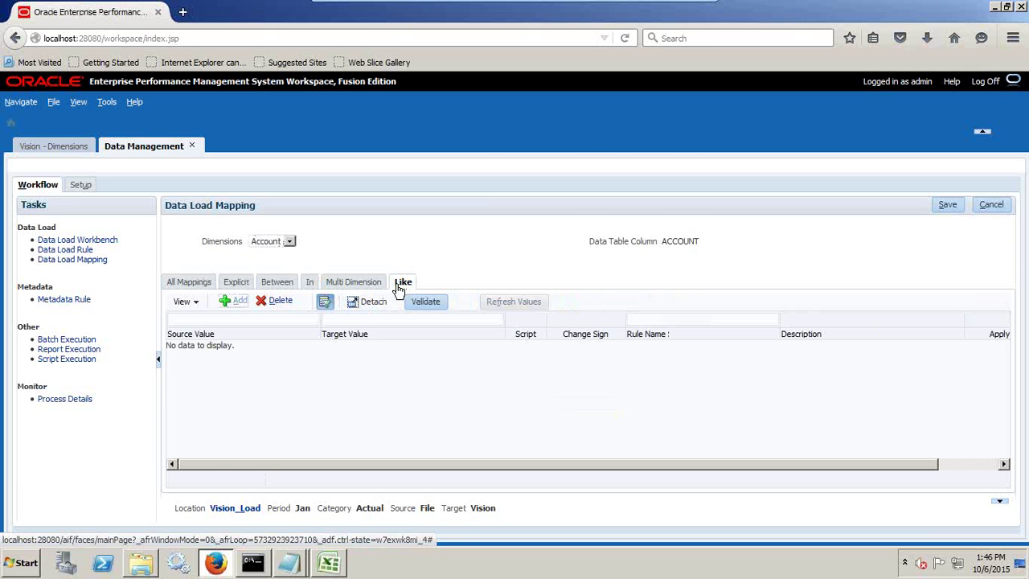
{"action": "left_click", "coordinate": [235, 301]}
Check the stripping pattern in the untitled Notepad notes and set the Account mapping's source value to *???? and target value to *.
{"action": "key", "text": "alt+Tab"}
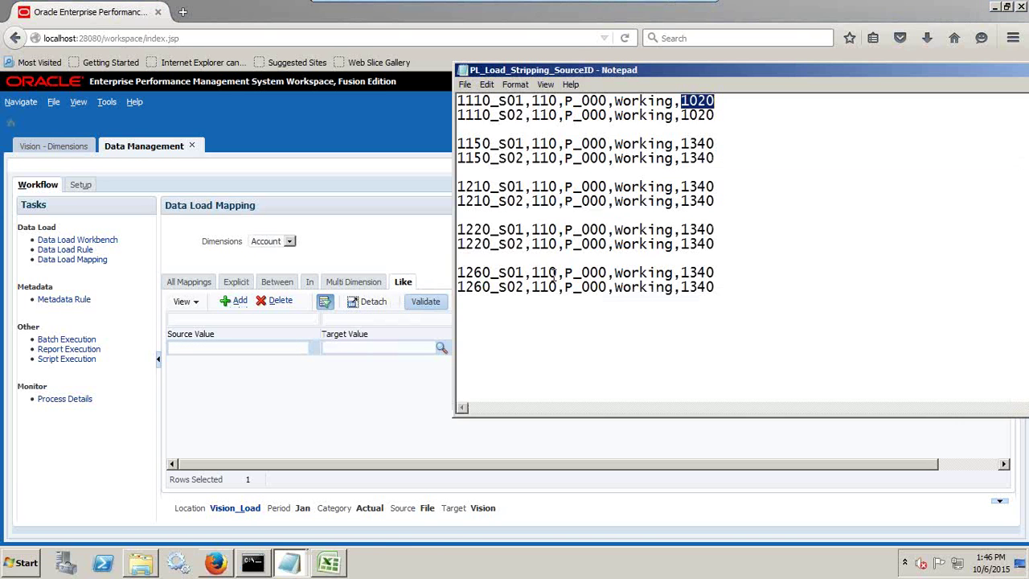
{"action": "key", "text": "alt+Tab"}
{"action": "mouse_move", "coordinate": [288, 563]}
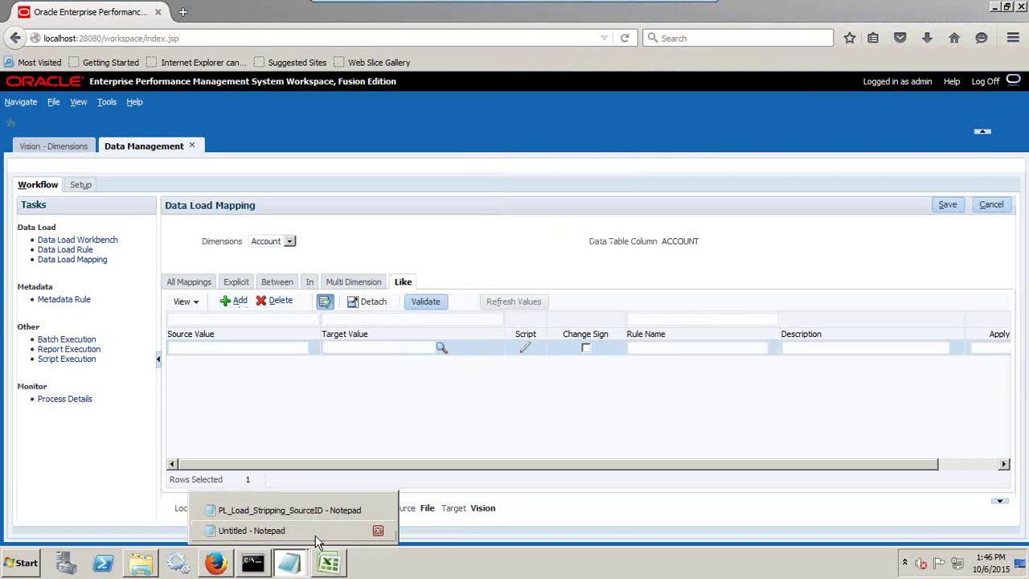
{"action": "left_click", "coordinate": [265, 531]}
{"action": "left_click", "coordinate": [725, 433]}
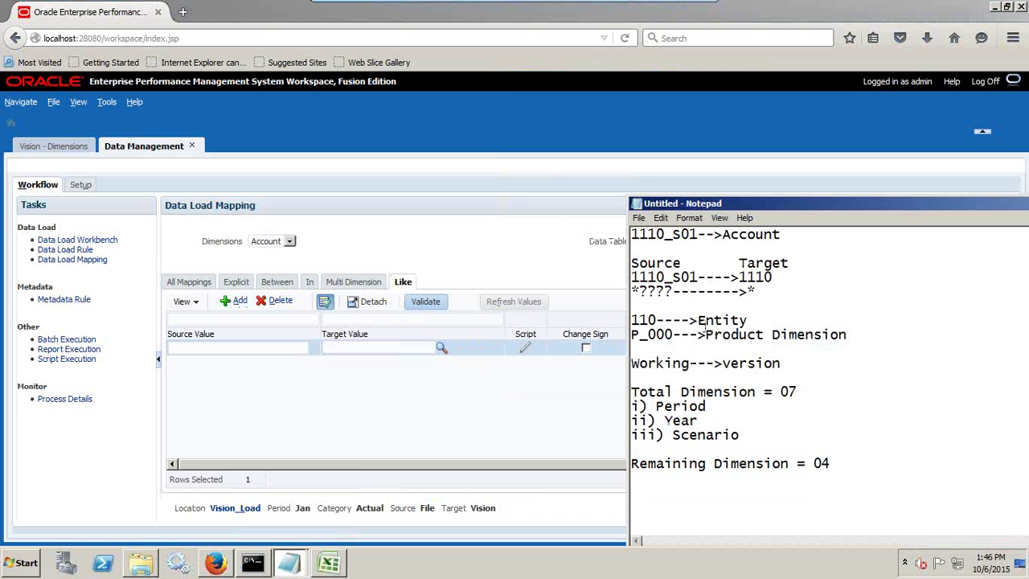
{"action": "left_click_drag", "start_coordinate": [675, 293], "coordinate": [627, 293]}
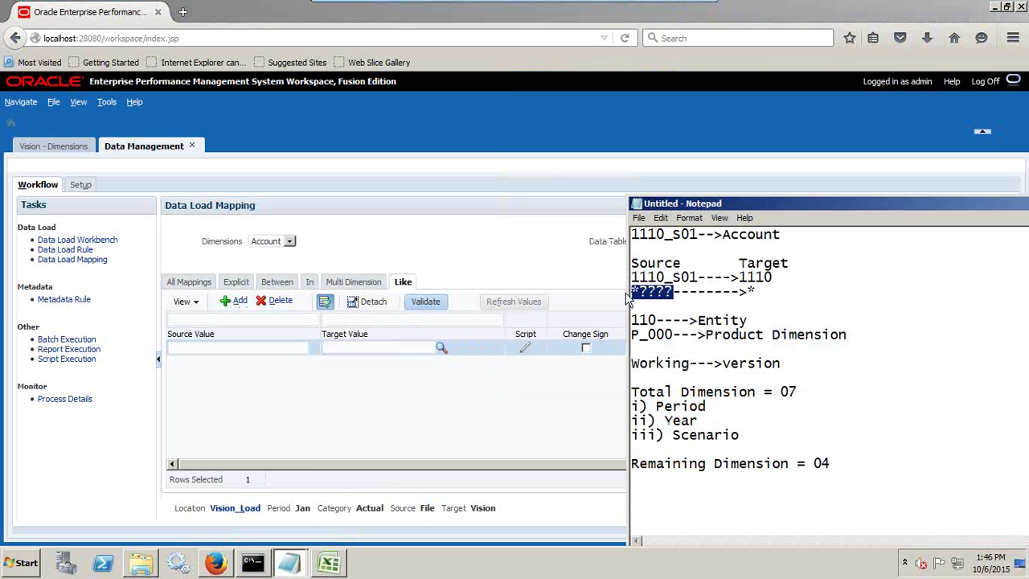
{"action": "left_click", "coordinate": [181, 347]}
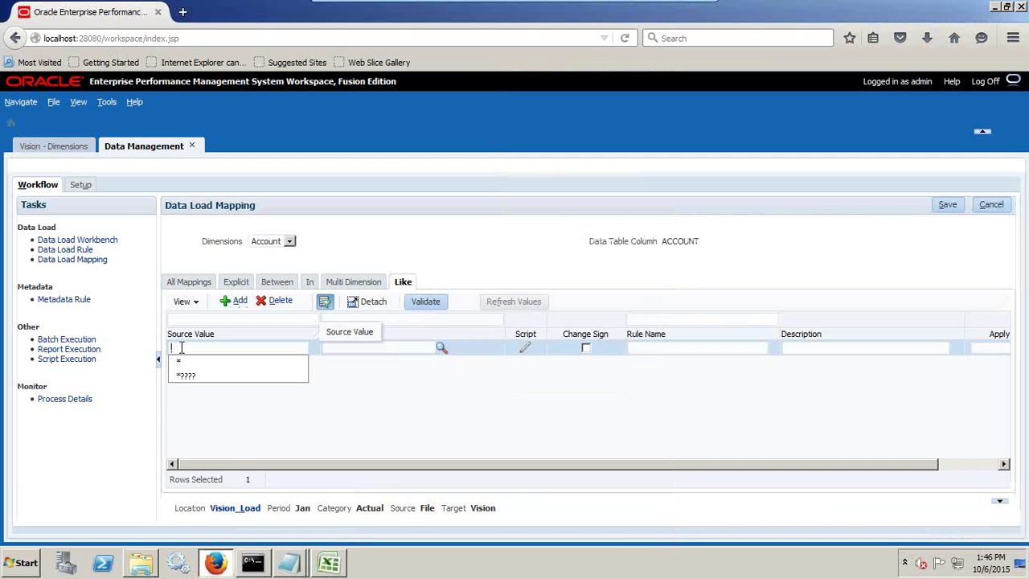
{"action": "type", "text": "*????"}
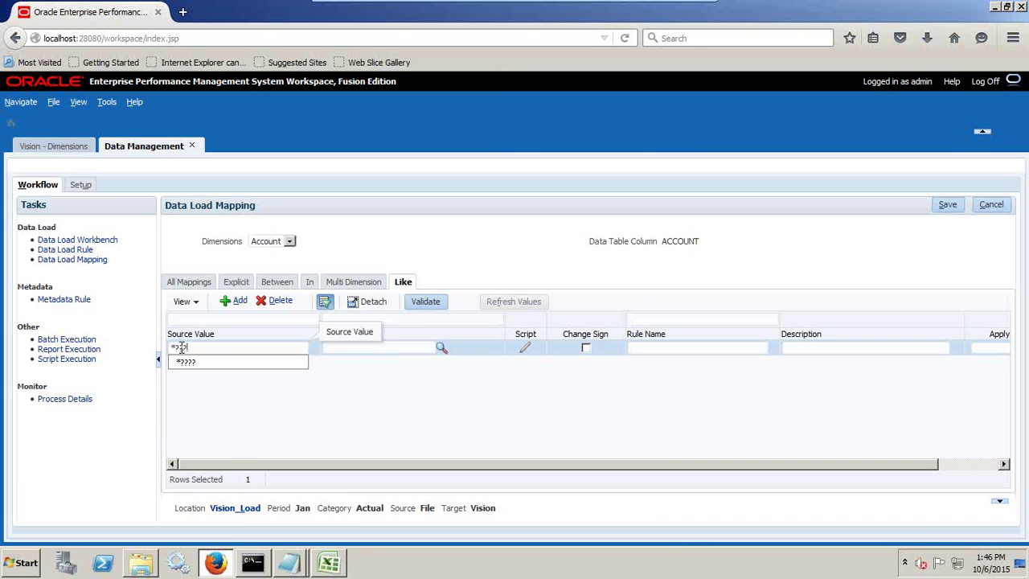
{"action": "key", "text": "Down"}
{"action": "key", "text": "Tab"}
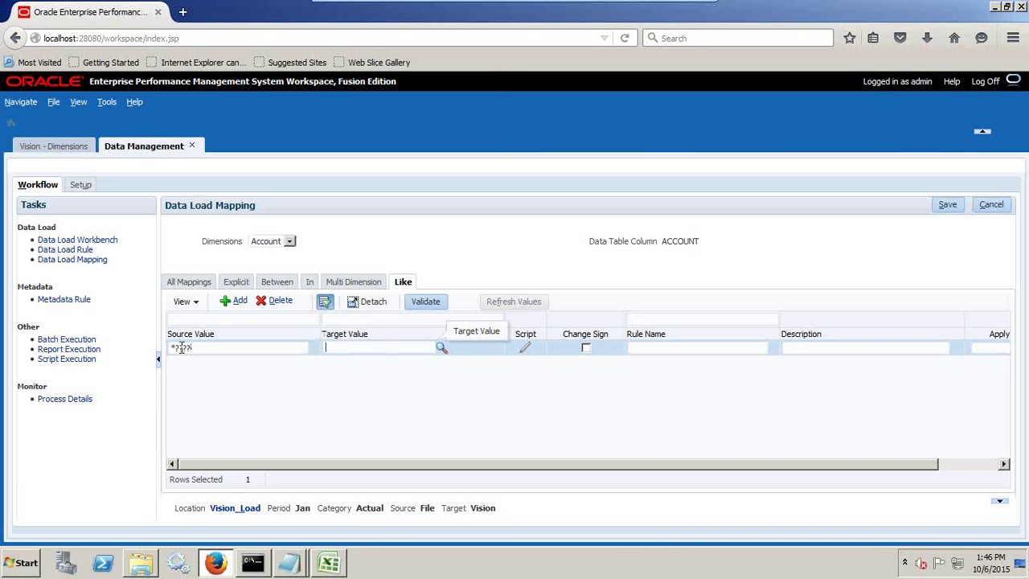
{"action": "type", "text": "*"}
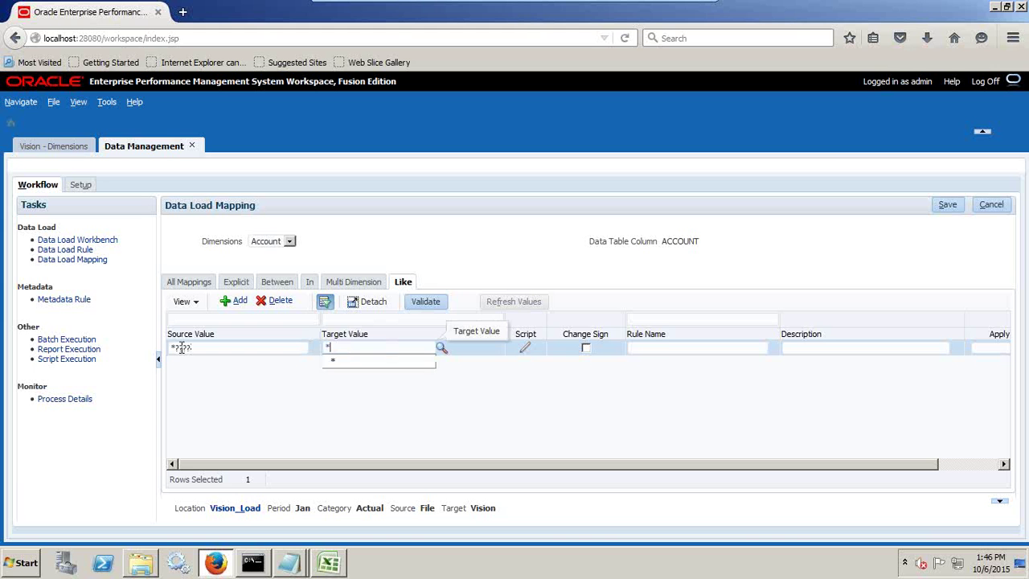
Name the Account mapping rule Stripping and save the data load mapping.
{"action": "left_click", "coordinate": [668, 346]}
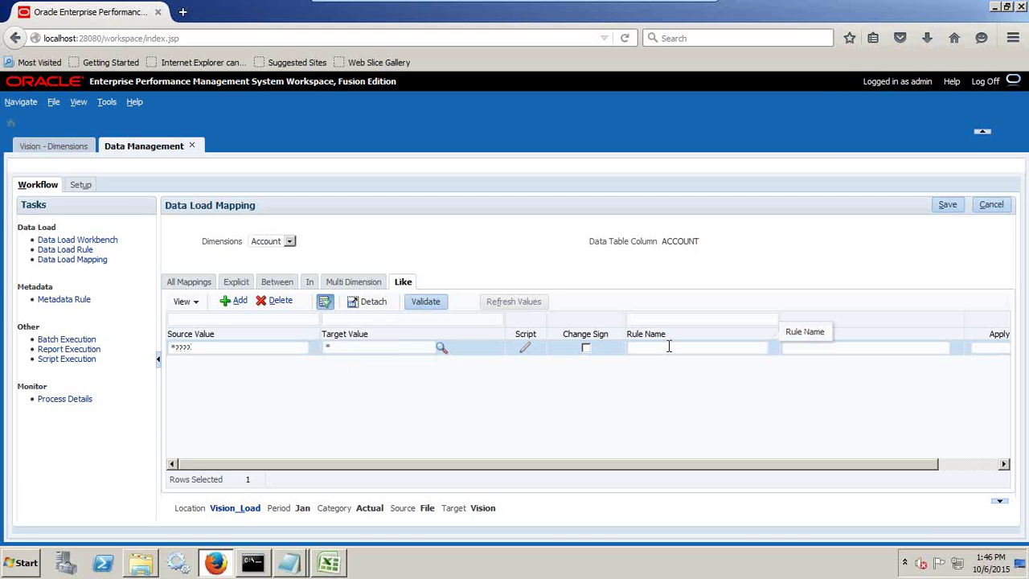
{"action": "type", "text": "S"}
{"action": "key", "text": "Down"}
{"action": "key", "text": "Tab"}
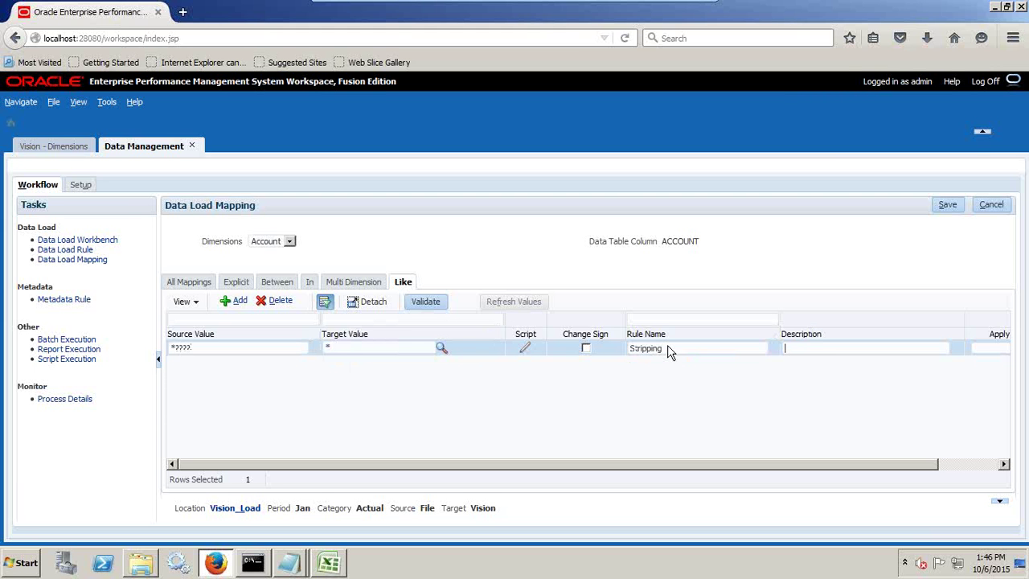
{"action": "left_click", "coordinate": [951, 204]}
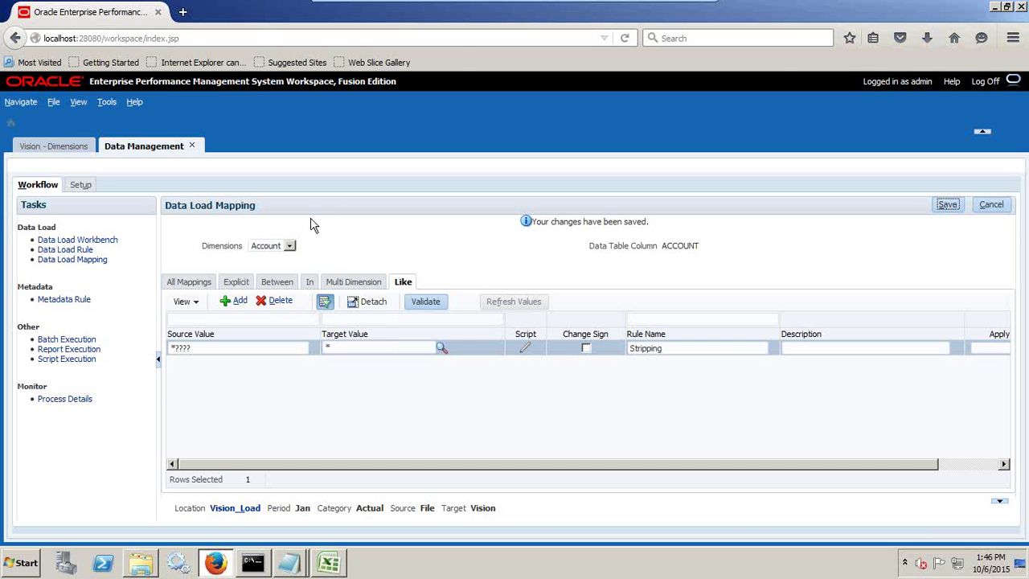
Switch the data load mapping to the Entity dimension and check the entity code in the PL_Load_Stripping_SourceID Notepad file.
{"action": "left_click", "coordinate": [260, 246]}
{"action": "left_click", "coordinate": [287, 270]}
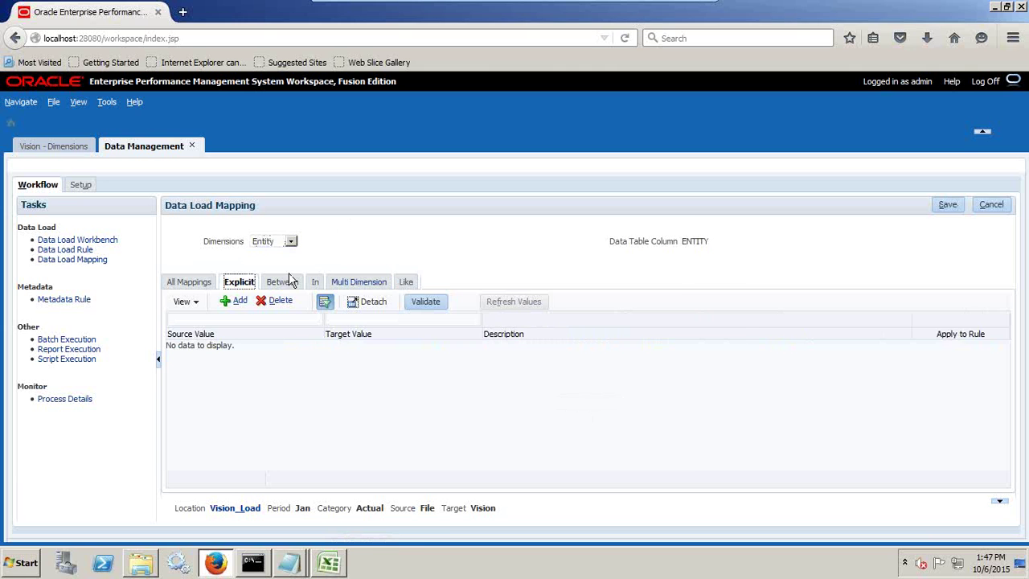
{"action": "key", "text": "alt+Tab"}
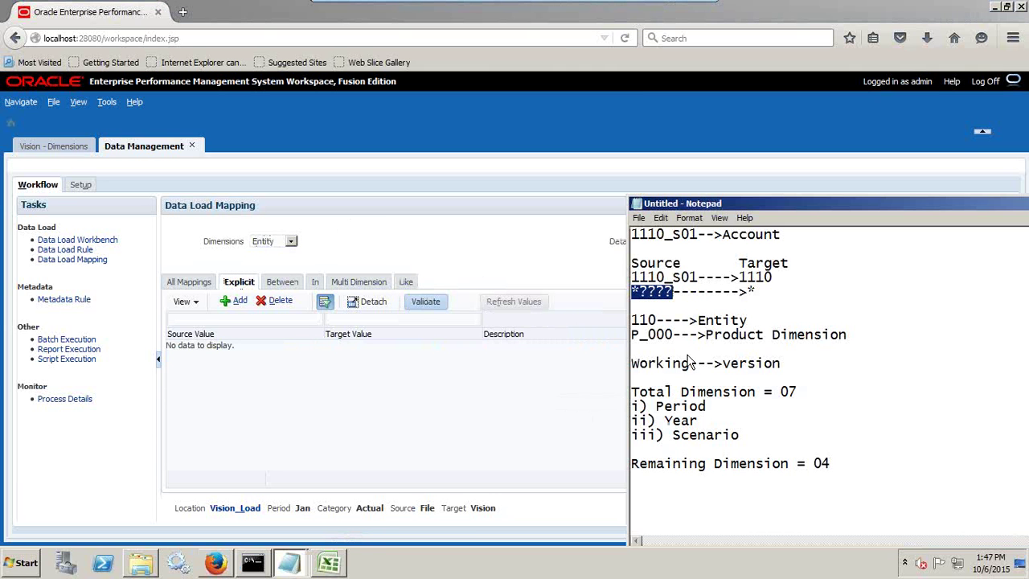
{"action": "mouse_move", "coordinate": [288, 564]}
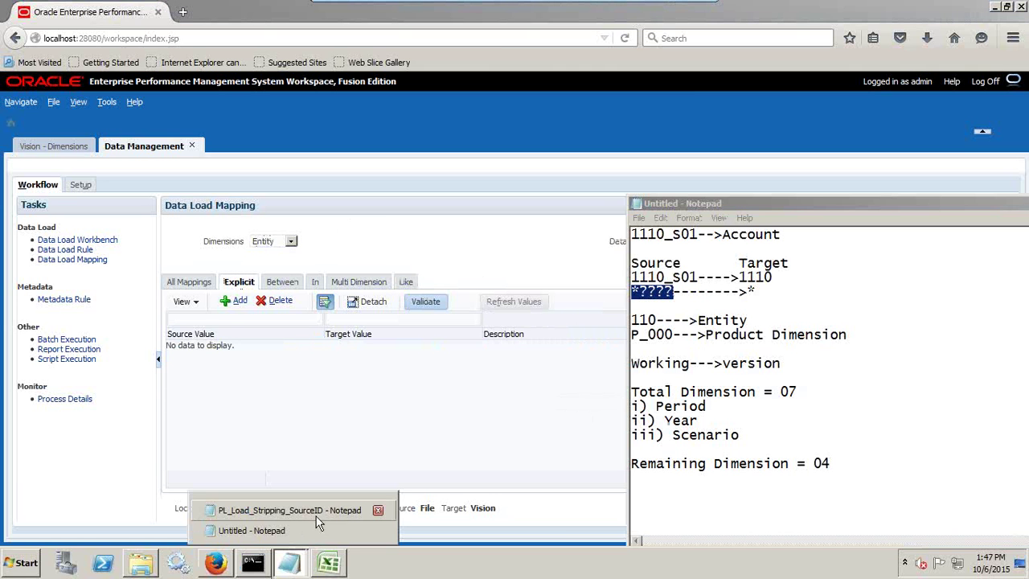
{"action": "left_click", "coordinate": [314, 513]}
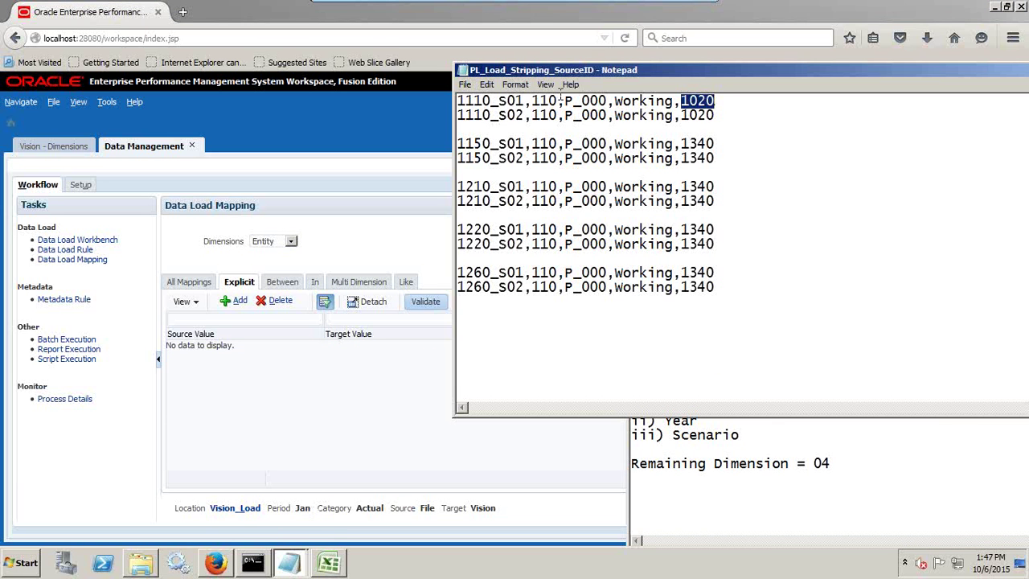
{"action": "left_click_drag", "start_coordinate": [559, 100], "coordinate": [531, 100]}
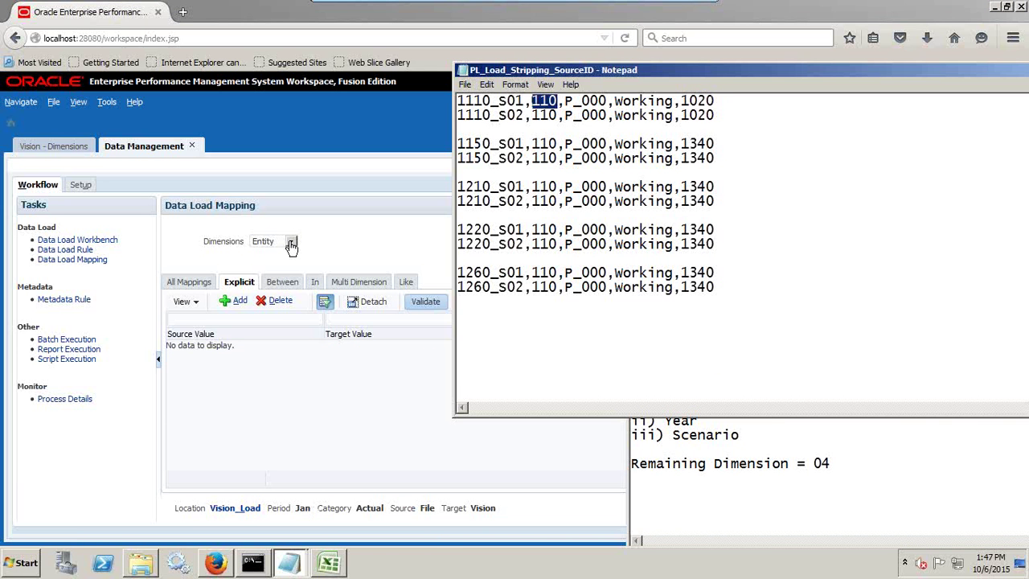
Add an explicit Entity mapping row in Data Management with source value 110 and target value 110.
{"action": "left_click", "coordinate": [235, 300]}
{"action": "type", "text": "110"}
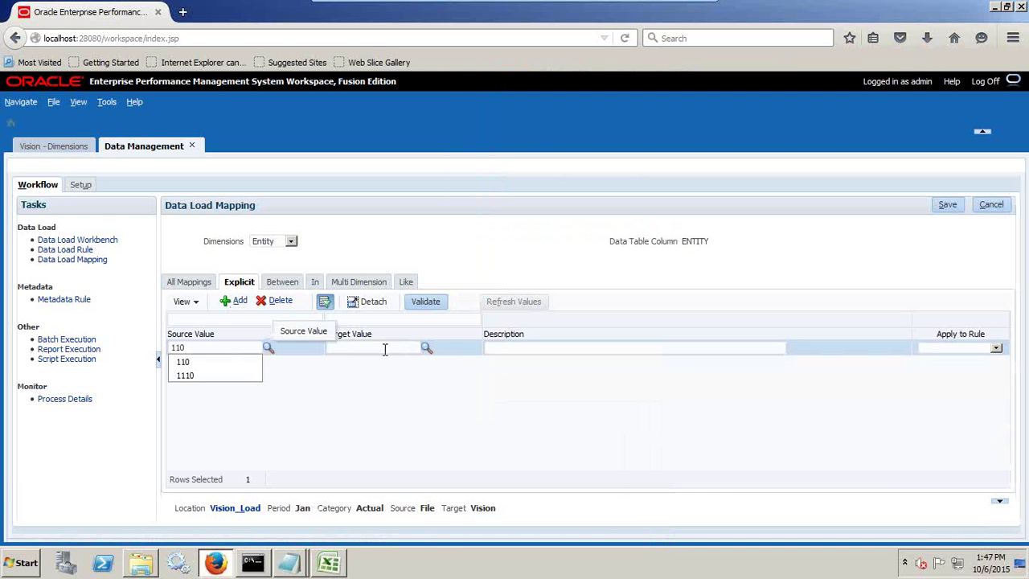
{"action": "key", "text": "Tab"}
{"action": "type", "text": "110"}
Refresh the Entity members, choose 110 under Total Entity, TD, 100 as the mapping's target, and save the mapping.
{"action": "left_click", "coordinate": [432, 351]}
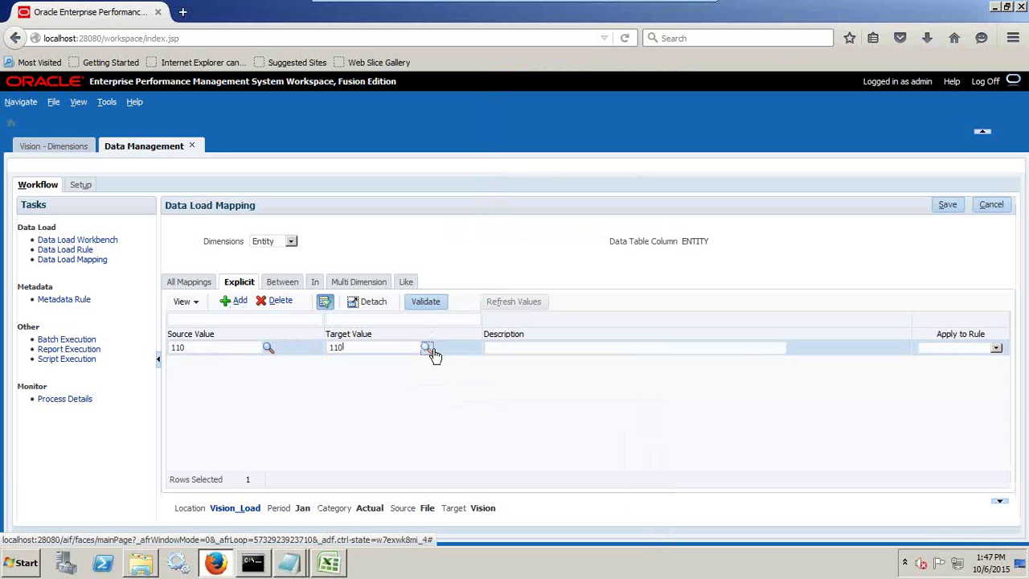
{"action": "left_click", "coordinate": [428, 351]}
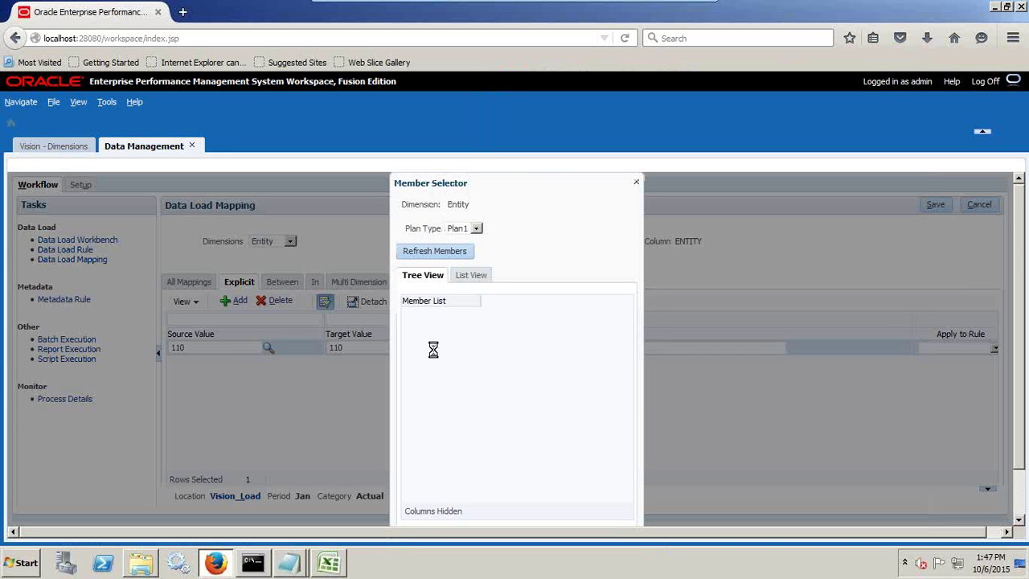
{"action": "left_click", "coordinate": [455, 256]}
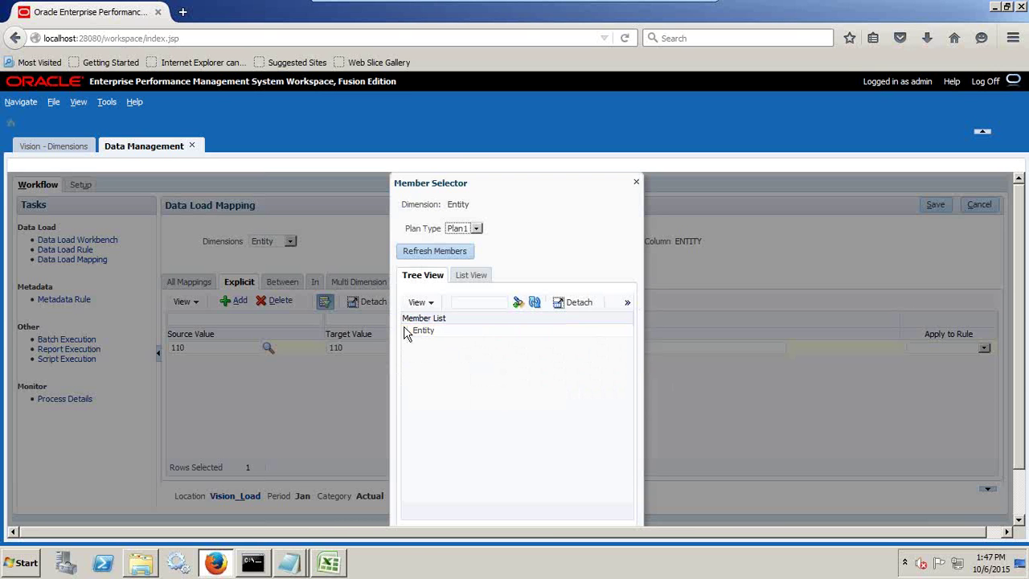
{"action": "left_click", "coordinate": [406, 330]}
{"action": "left_click", "coordinate": [419, 345]}
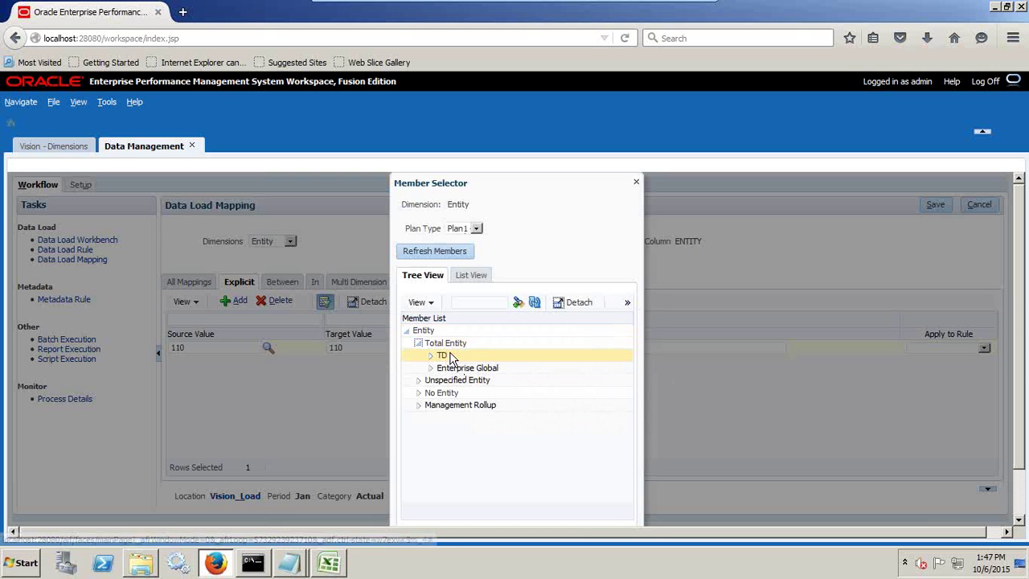
{"action": "left_click", "coordinate": [432, 354]}
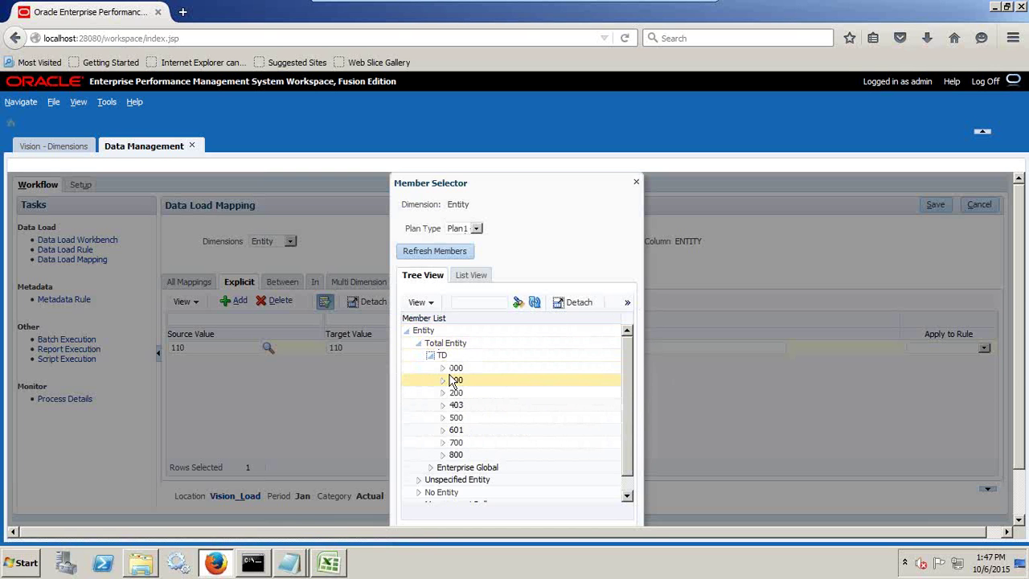
{"action": "left_click", "coordinate": [442, 380]}
{"action": "left_click", "coordinate": [453, 394]}
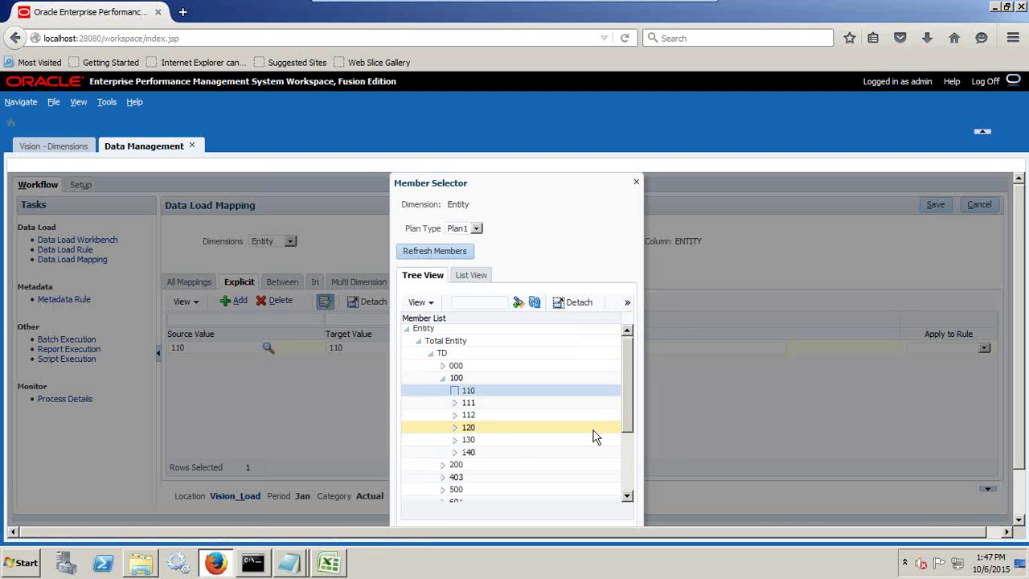
{"action": "scroll", "coordinate": [595, 454], "scroll_direction": "down", "scroll_amount": 1}
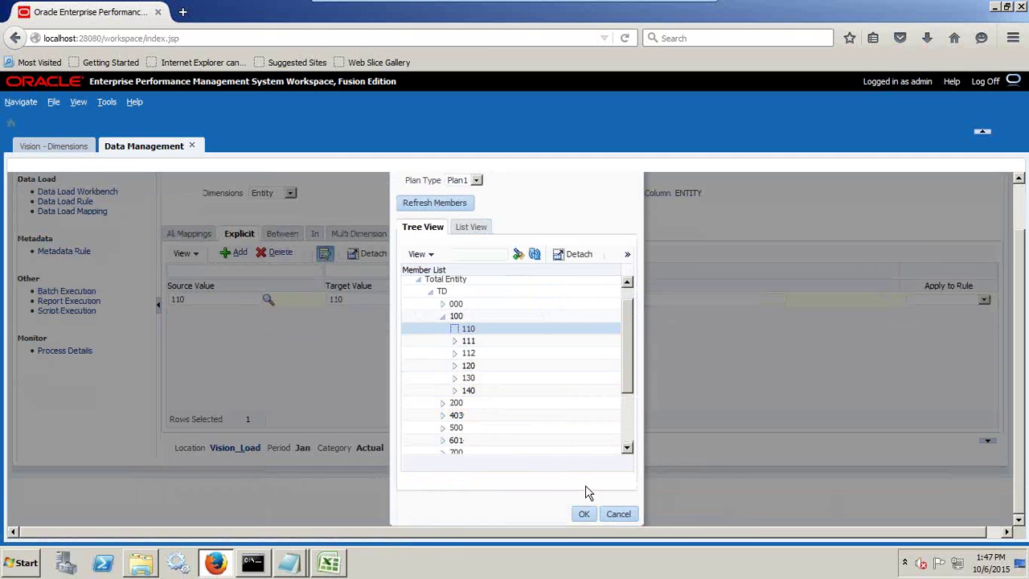
{"action": "left_click", "coordinate": [585, 512]}
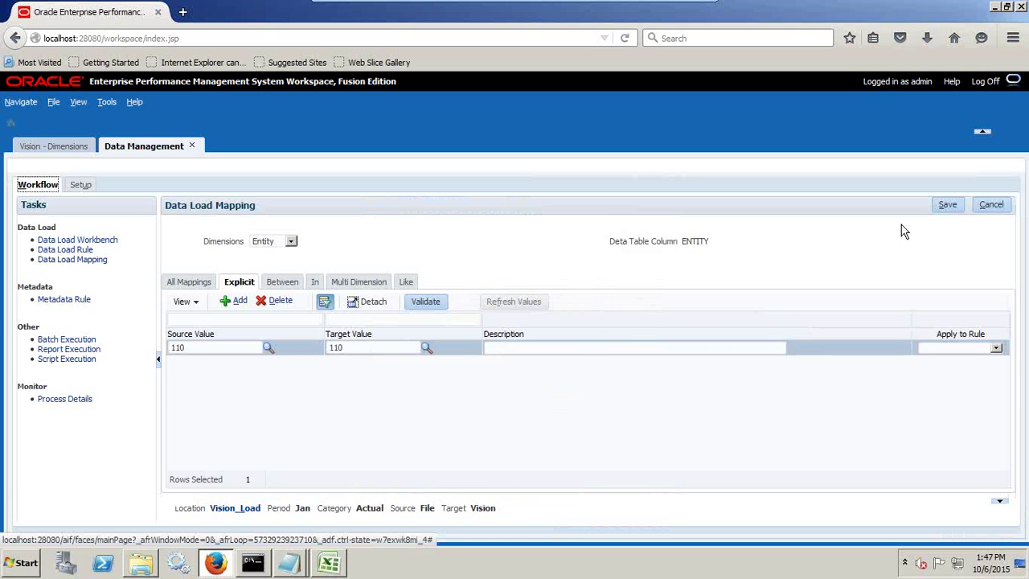
{"action": "left_click", "coordinate": [946, 207]}
Add an explicit mapping row for the Product dimension and copy P_000 from the PL_Load_Stripping_SourceID Notepad file.
{"action": "left_click", "coordinate": [273, 246]}
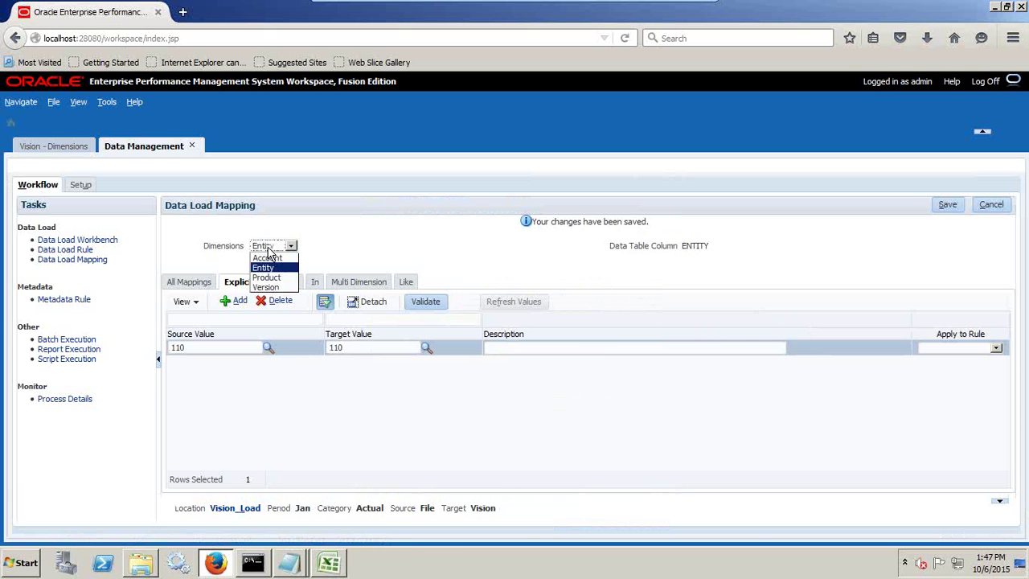
{"action": "left_click", "coordinate": [266, 277]}
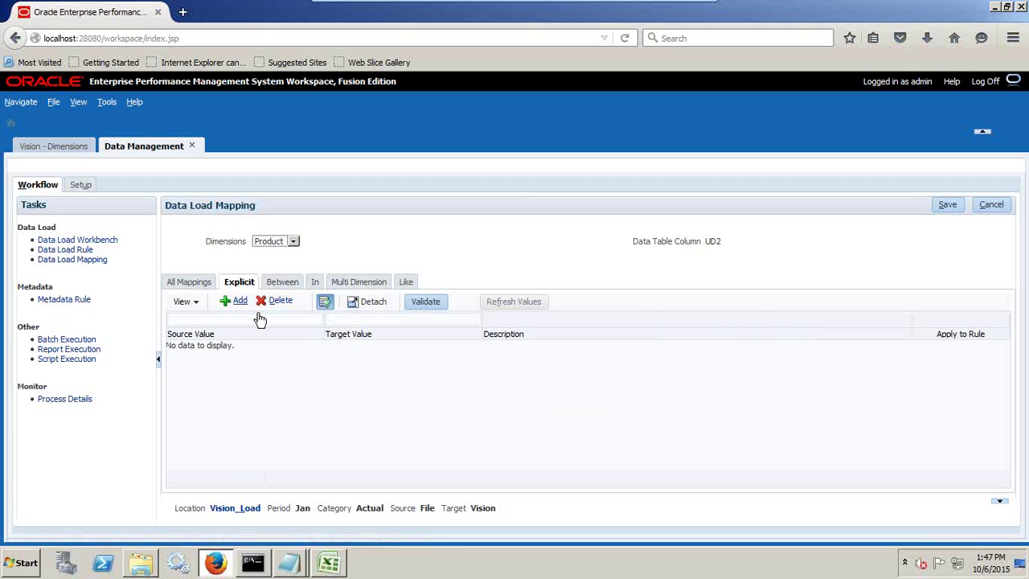
{"action": "left_click", "coordinate": [236, 300]}
{"action": "key", "text": "alt+Tab"}
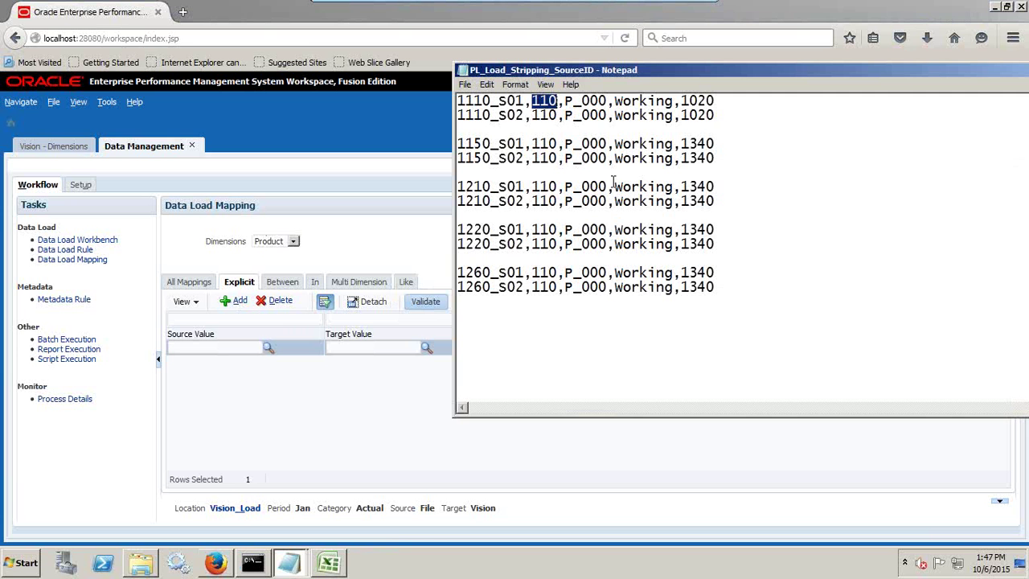
{"action": "left_click_drag", "start_coordinate": [607, 186], "coordinate": [566, 185]}
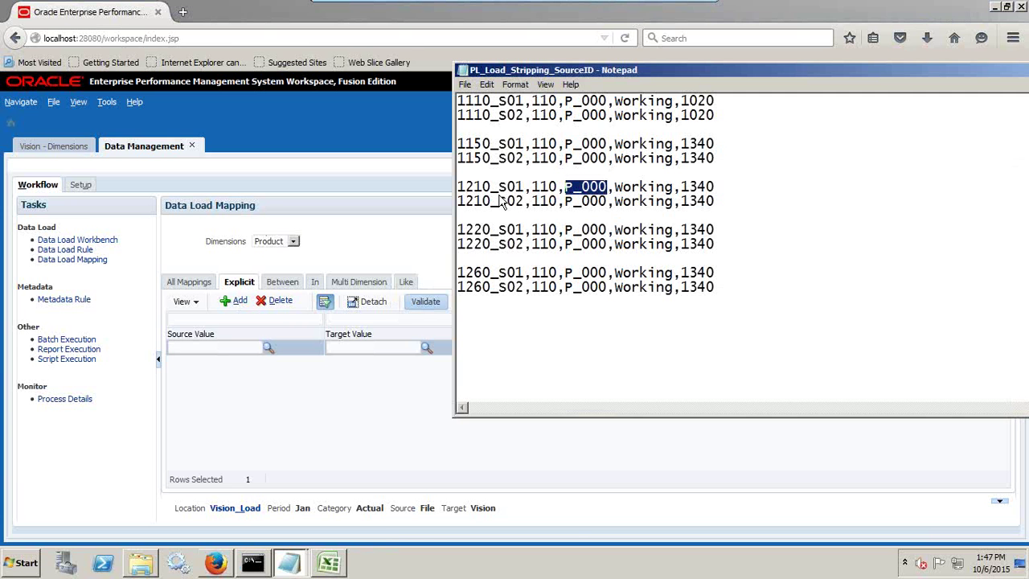
{"action": "key", "text": "ctrl+c"}
Set the Product mapping's source and target values to P_000 in Data Management and save the mapping.
{"action": "key", "text": "alt+Tab"}
{"action": "left_click", "coordinate": [230, 347]}
{"action": "key", "text": "ctrl+v"}
{"action": "left_click", "coordinate": [367, 348]}
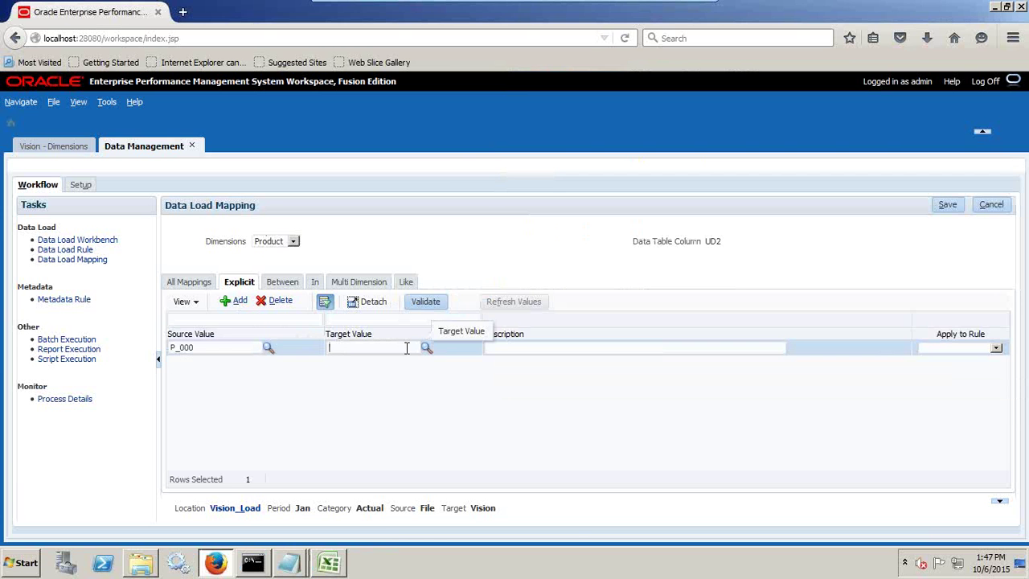
{"action": "key", "text": "ctrl+v"}
{"action": "left_click", "coordinate": [945, 209]}
Add an explicit mapping row for the Version dimension and check the version name in the PL_Load_Stripping_SourceID Notepad file.
{"action": "left_click", "coordinate": [269, 245]}
{"action": "left_click", "coordinate": [271, 291]}
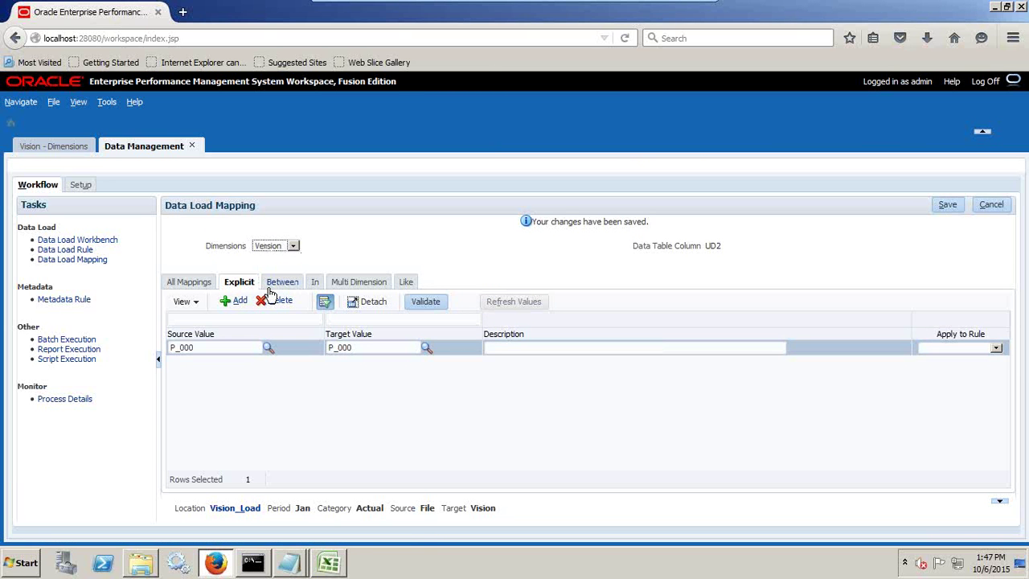
{"action": "left_click", "coordinate": [235, 300]}
{"action": "key", "text": "alt+Tab"}
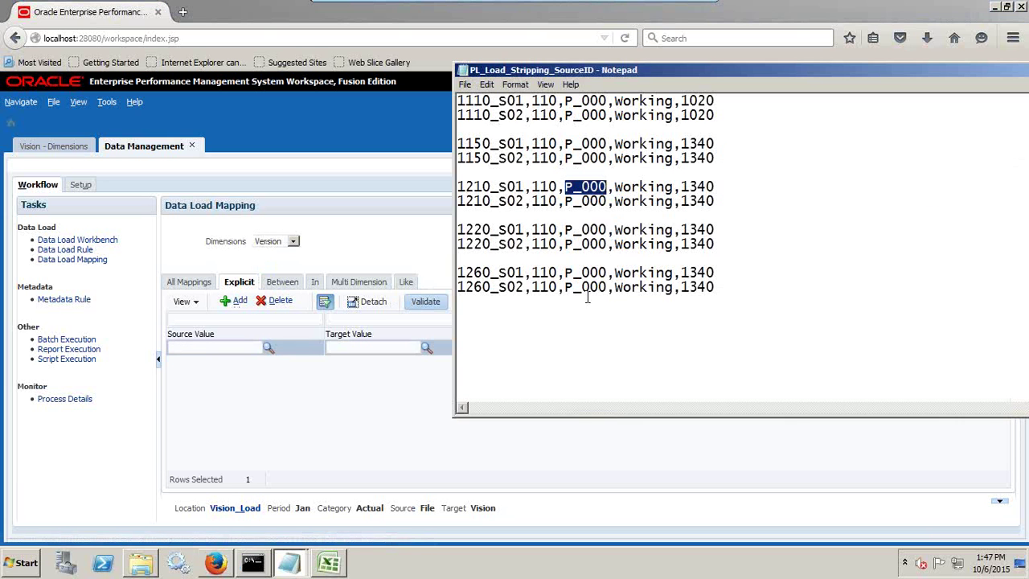
{"action": "left_click_drag", "start_coordinate": [675, 188], "coordinate": [615, 189]}
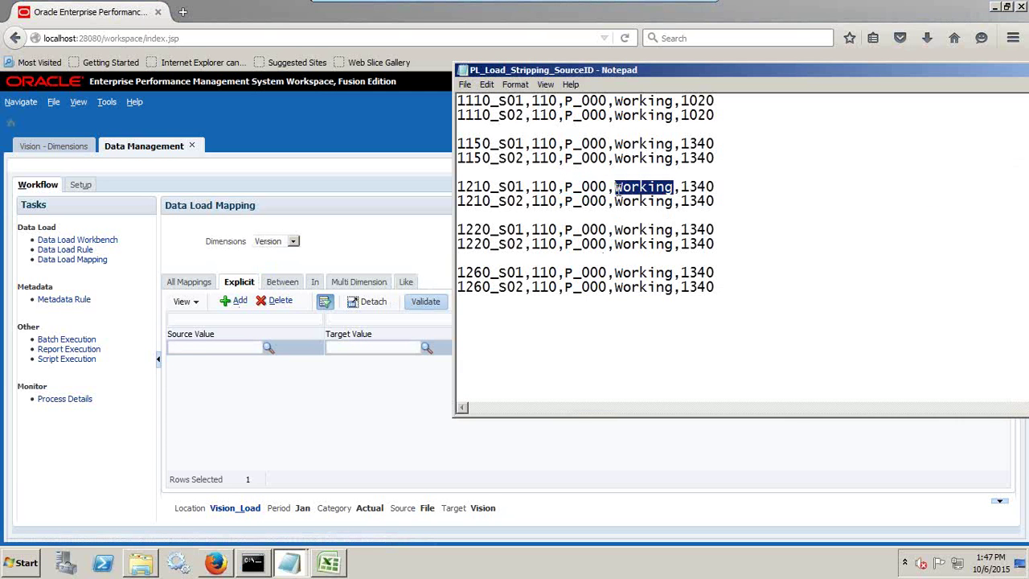
Set the Version mapping's source and target values to Working in Data Management and save the mapping.
{"action": "key", "text": "alt+Tab"}
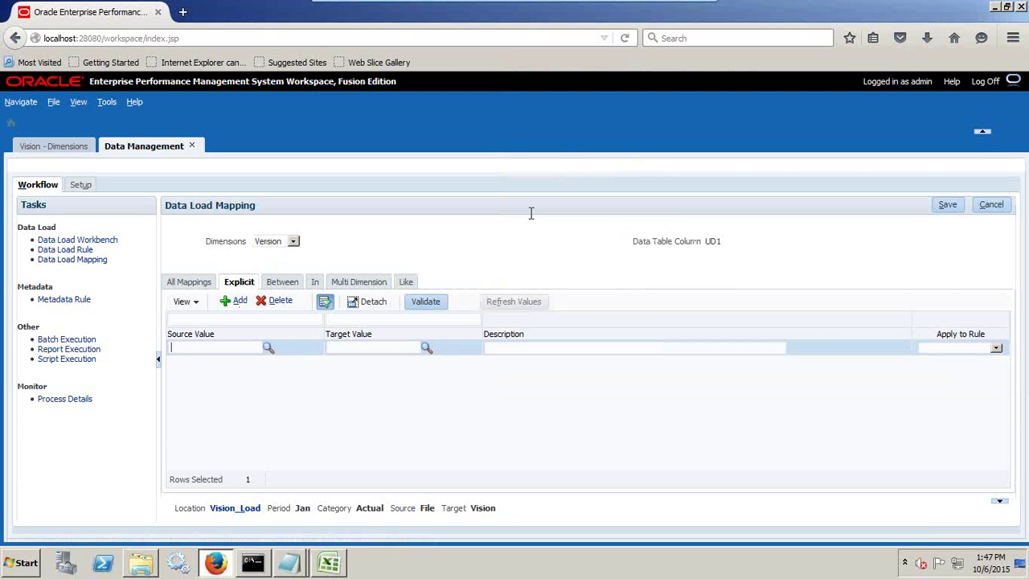
{"action": "type", "text": "Working"}
{"action": "key", "text": "Tab"}
{"action": "type", "text": "Working"}
{"action": "left_click", "coordinate": [597, 391]}
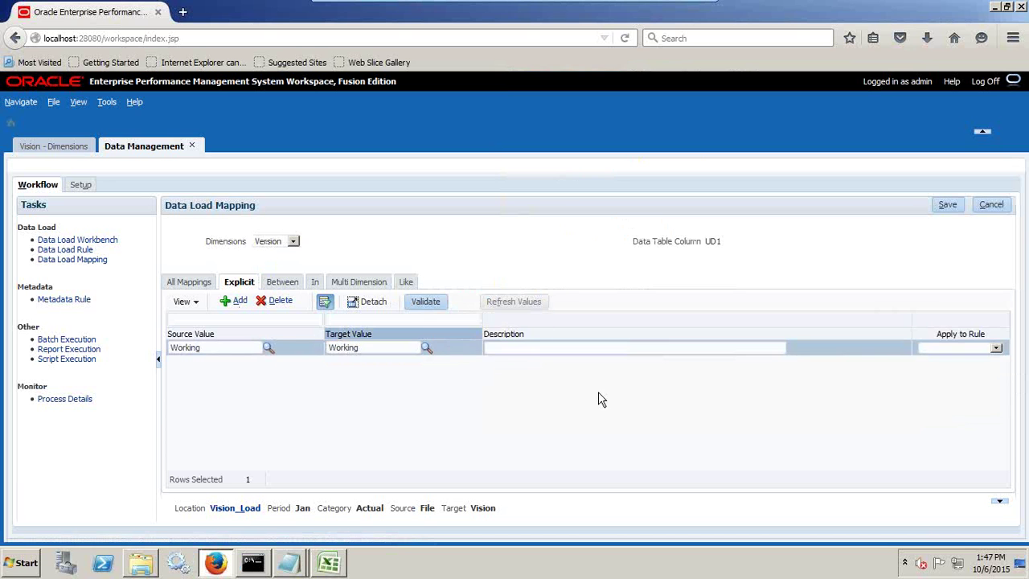
{"action": "left_click", "coordinate": [947, 205]}
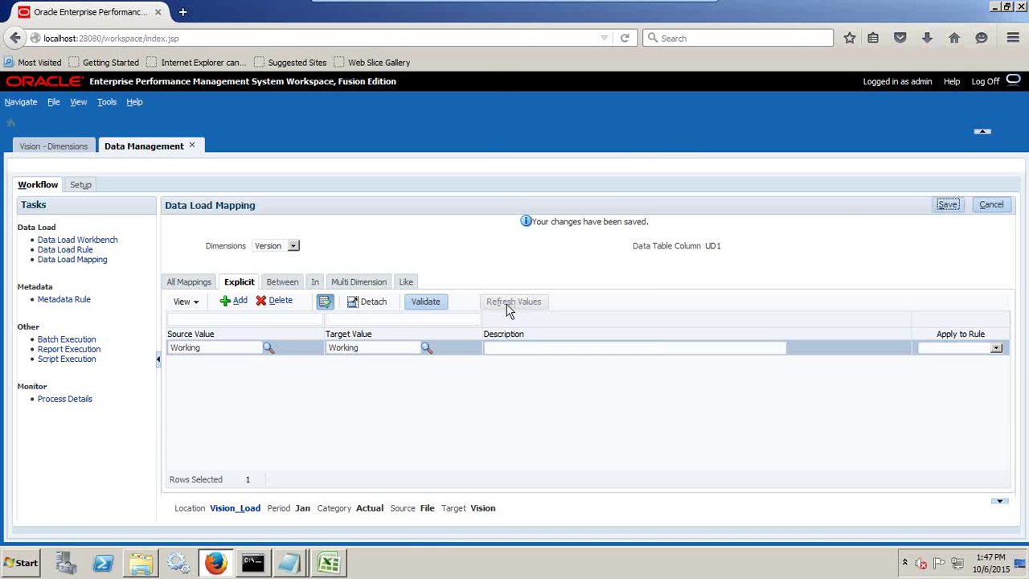
Add a new data load rule named Vision_Load with the Actual category.
{"action": "left_click", "coordinate": [80, 250]}
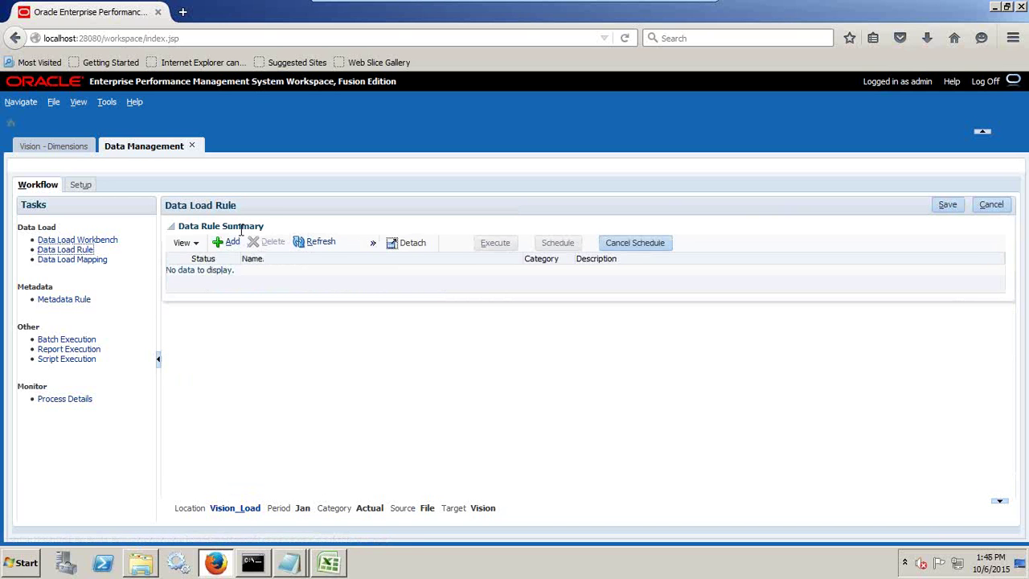
{"action": "left_click", "coordinate": [233, 239]}
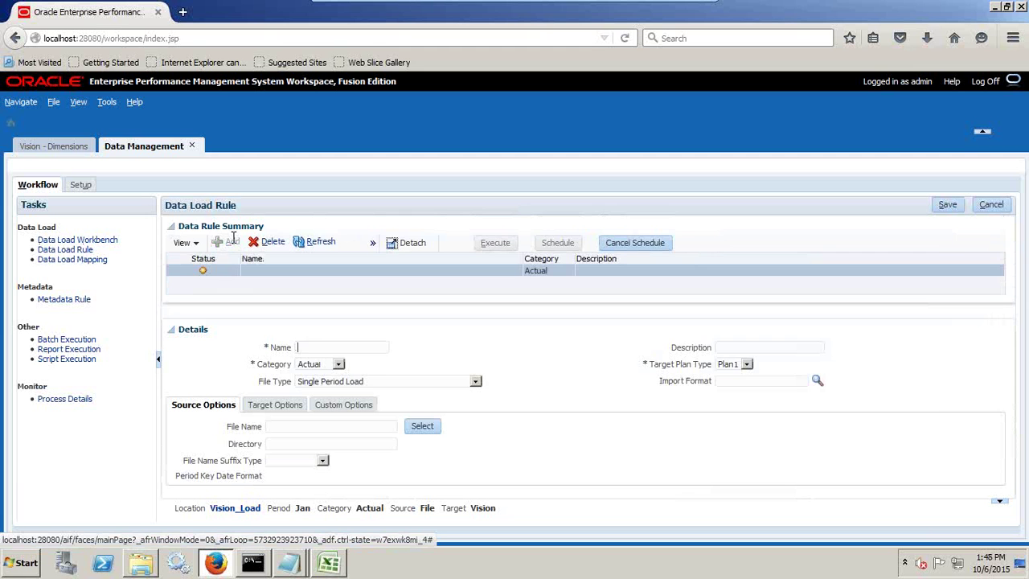
{"action": "type", "text": "Vision_Load"}
{"action": "left_click", "coordinate": [319, 366]}
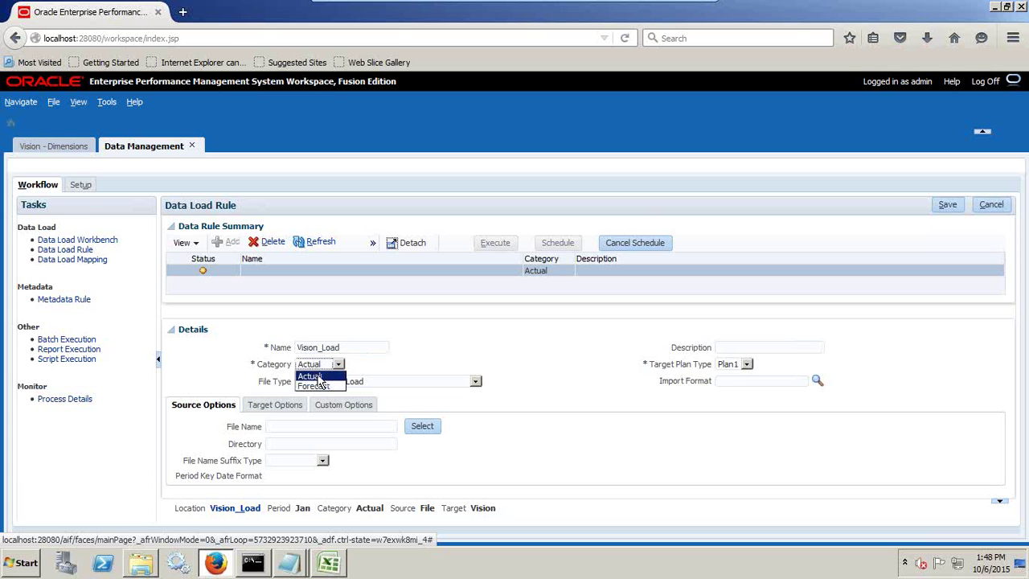
{"action": "left_click", "coordinate": [315, 375]}
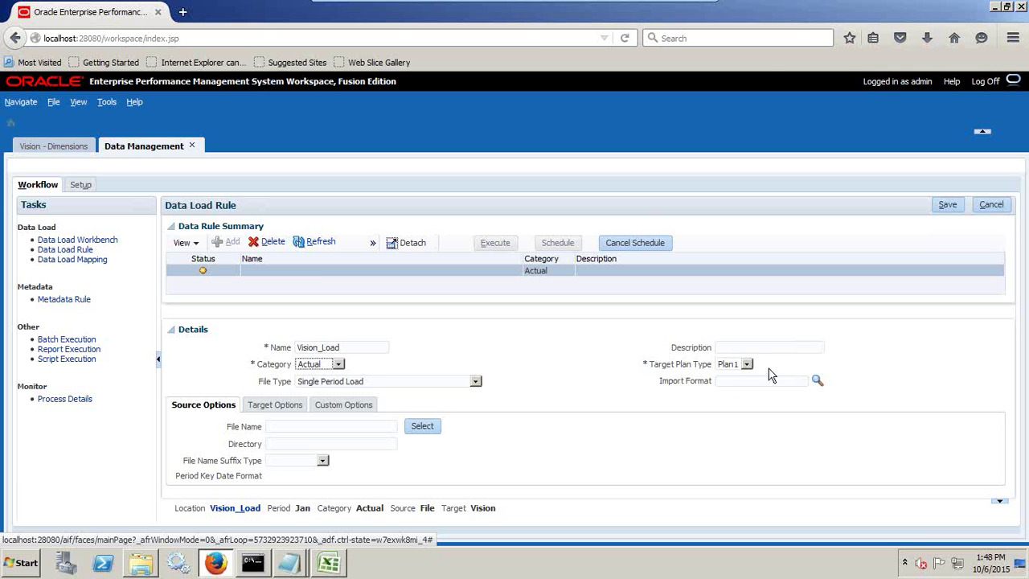
Assign the Vision_Load import format to the data load rule.
{"action": "left_click", "coordinate": [817, 380]}
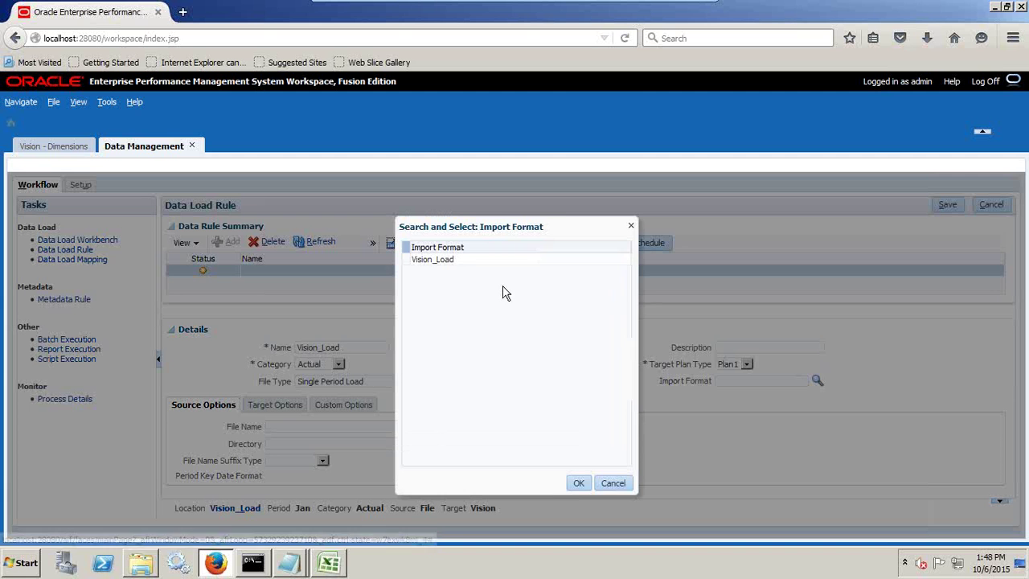
{"action": "left_click", "coordinate": [471, 261]}
{"action": "left_click", "coordinate": [577, 484]}
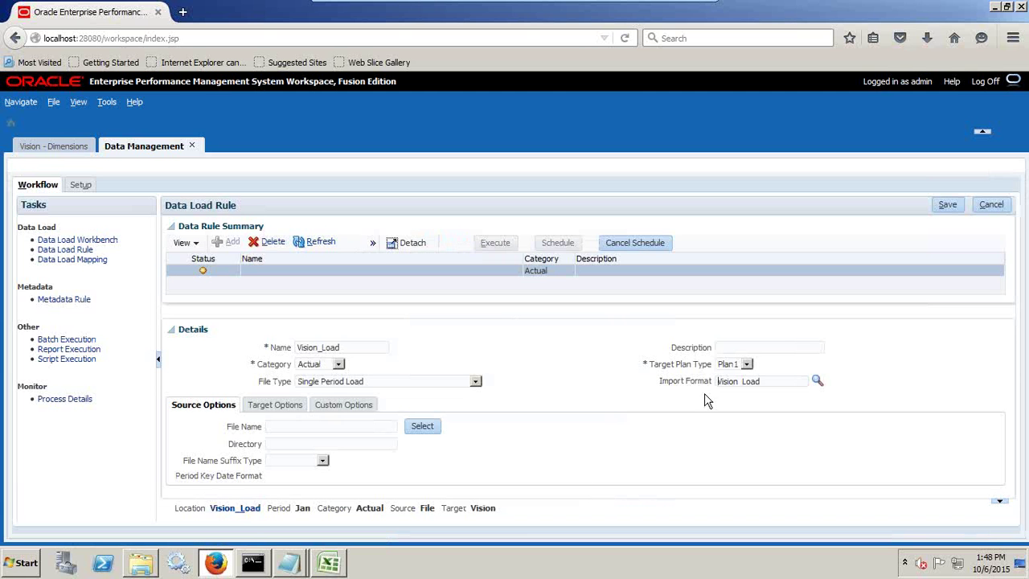
Select PL_Load_Stripping_SourceID.txt as the data load rule's source file.
{"action": "left_click", "coordinate": [428, 427]}
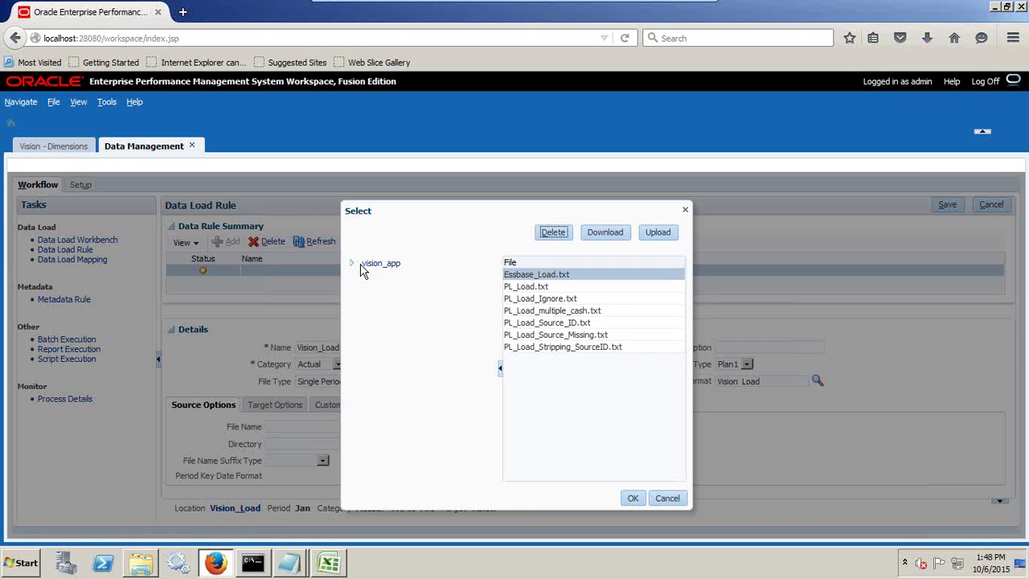
{"action": "left_click", "coordinate": [573, 346]}
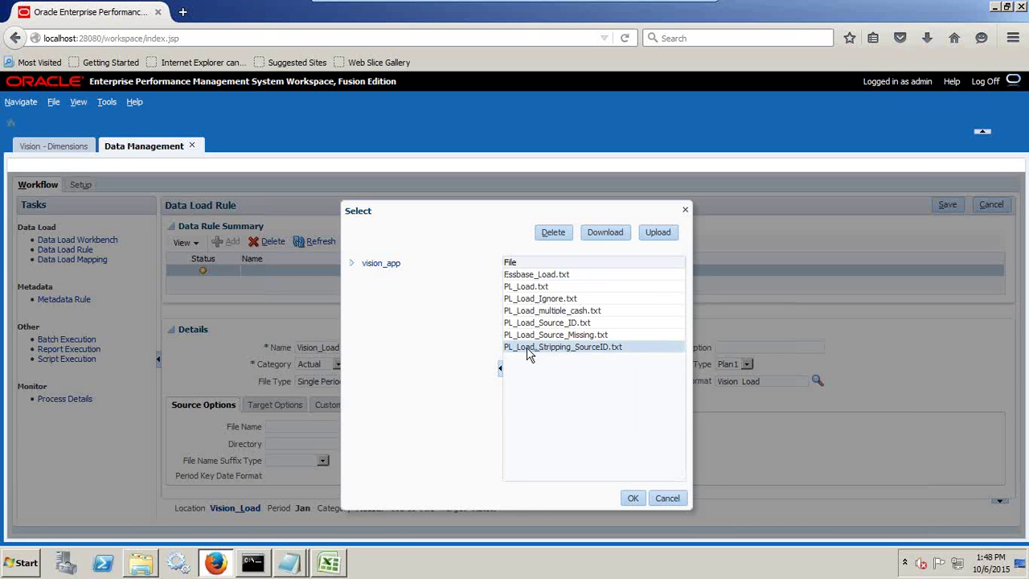
{"action": "left_click", "coordinate": [302, 567]}
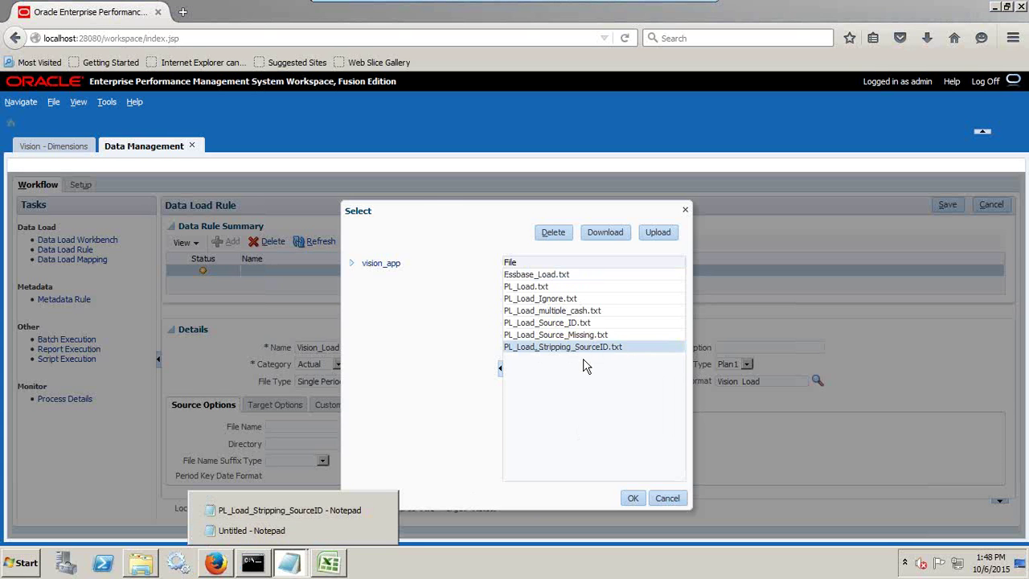
{"action": "left_click", "coordinate": [632, 499]}
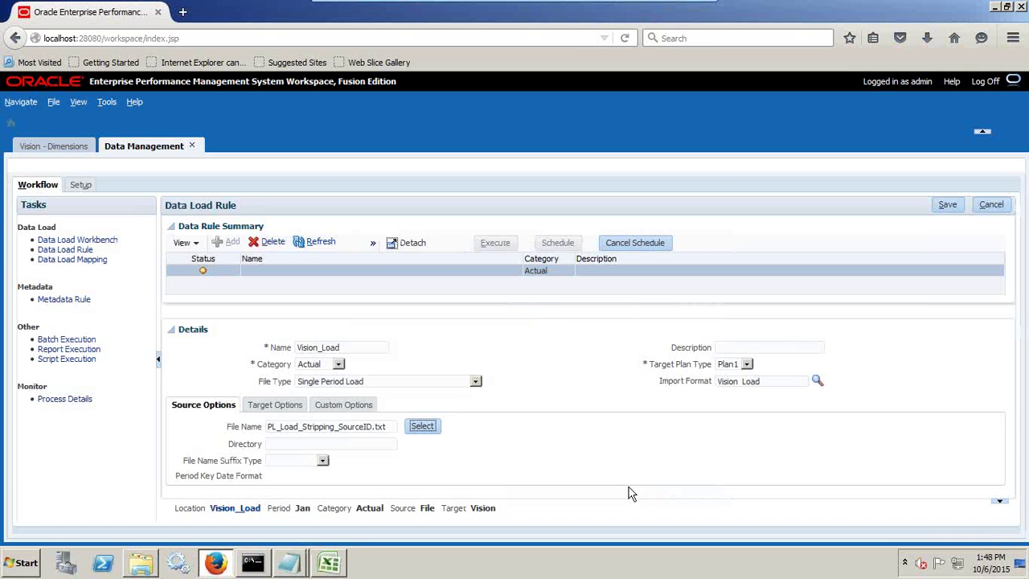
Save the Vision_Load data load rule and execute it with import from source, export to target and Replace import mode.
{"action": "left_click", "coordinate": [942, 205]}
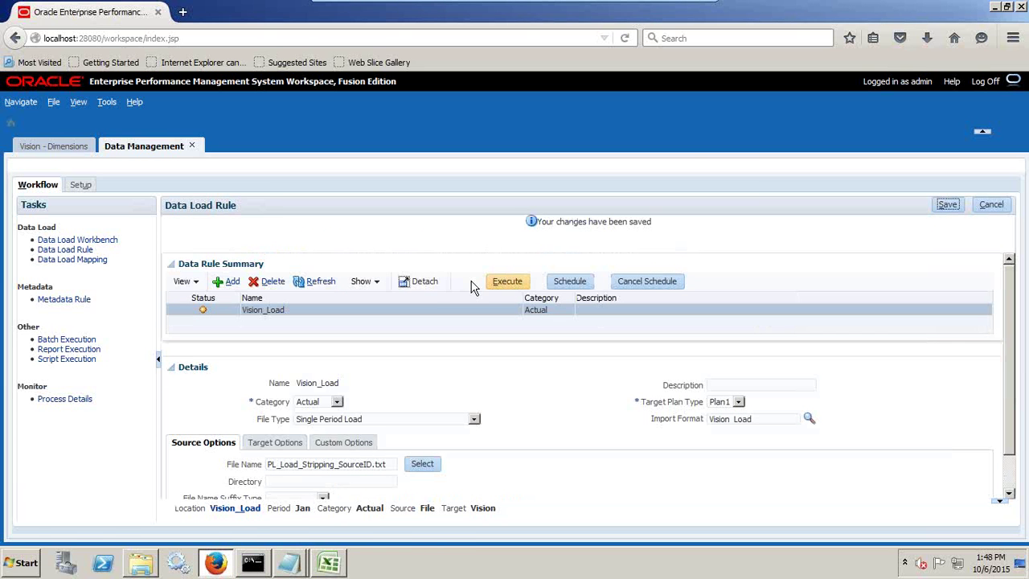
{"action": "left_click", "coordinate": [505, 283]}
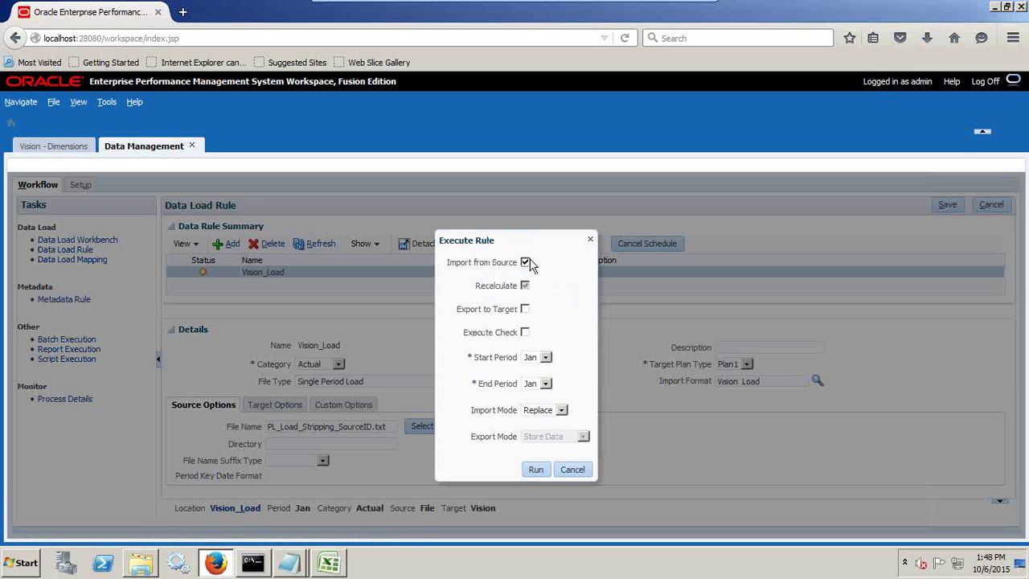
{"action": "left_click", "coordinate": [526, 310]}
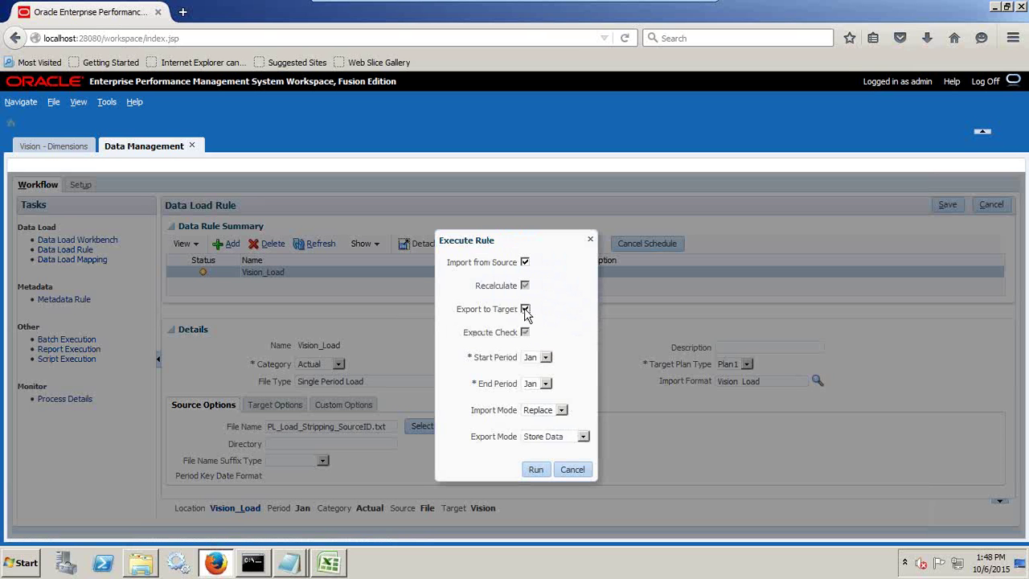
{"action": "left_click", "coordinate": [544, 415]}
{"action": "left_click", "coordinate": [538, 436]}
{"action": "left_click", "coordinate": [541, 411]}
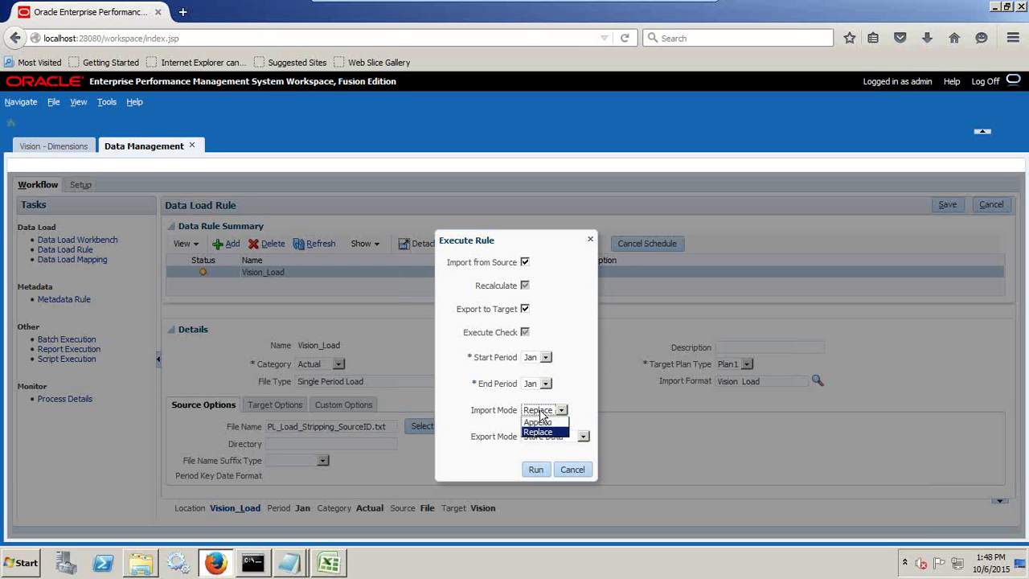
{"action": "left_click", "coordinate": [540, 432]}
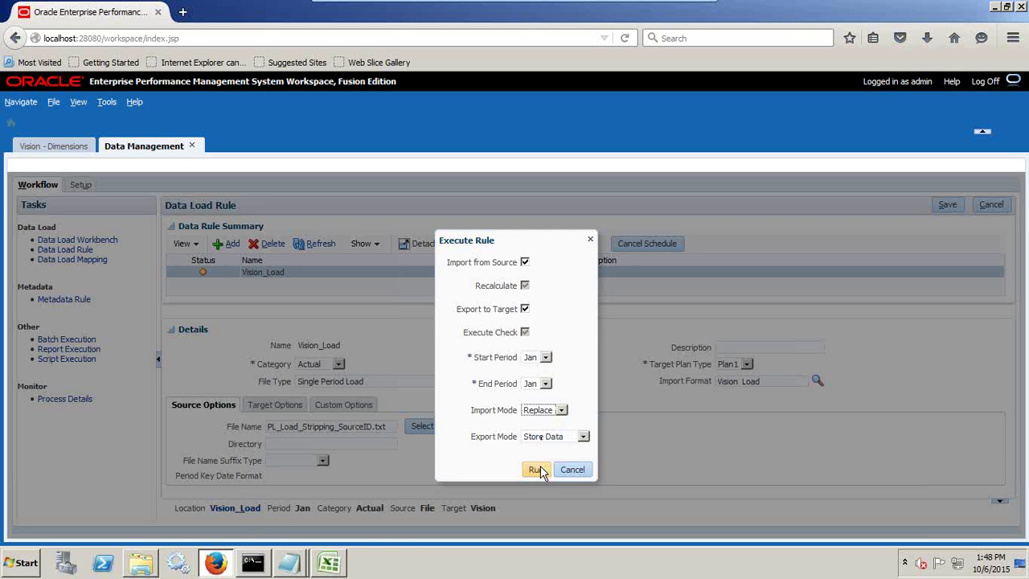
{"action": "left_click", "coordinate": [538, 471]}
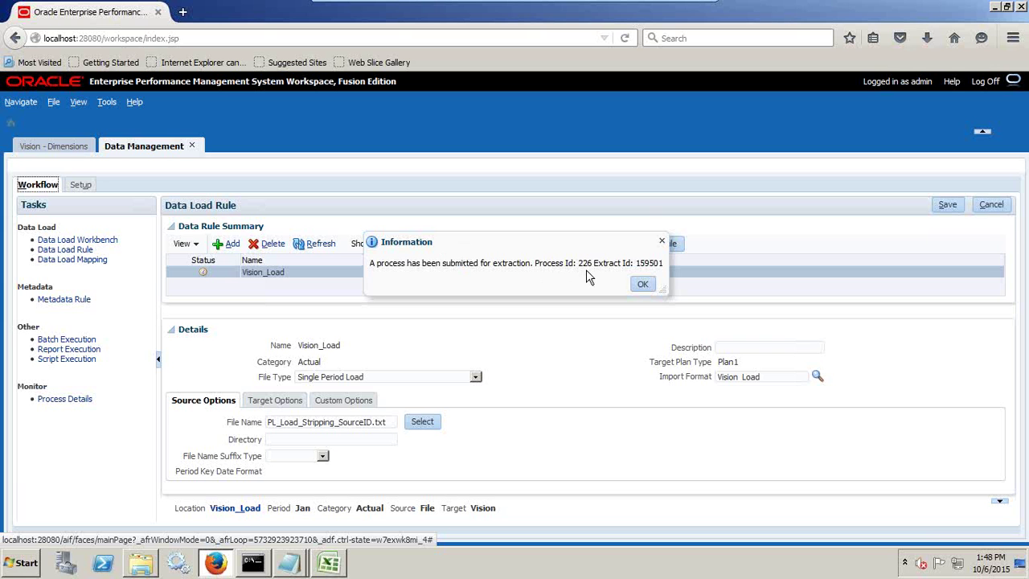
Acknowledge the process submission and refresh the Vision_Load rule's execution status.
{"action": "double_click", "coordinate": [650, 263]}
{"action": "left_click", "coordinate": [642, 284]}
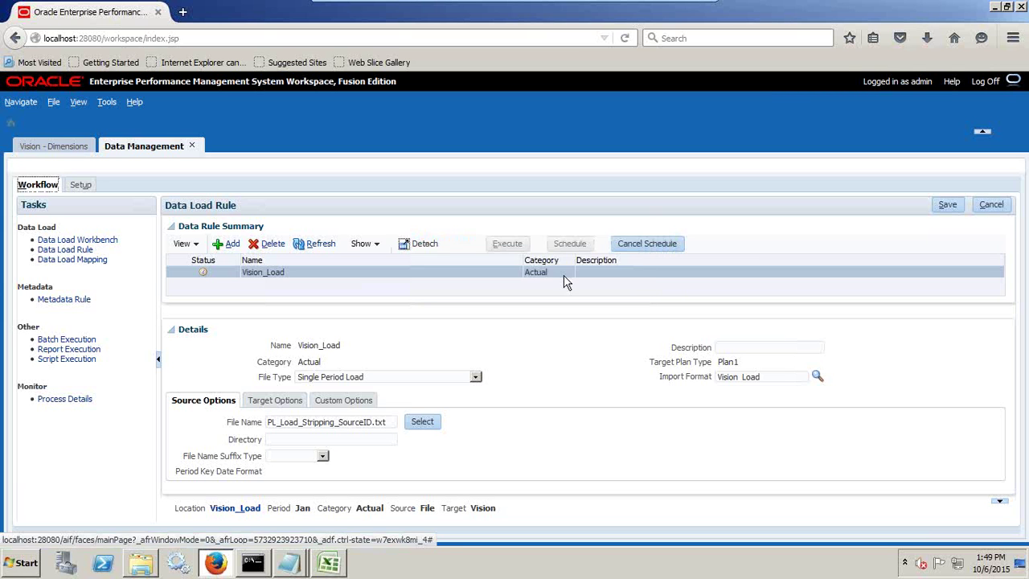
{"action": "left_click", "coordinate": [315, 244]}
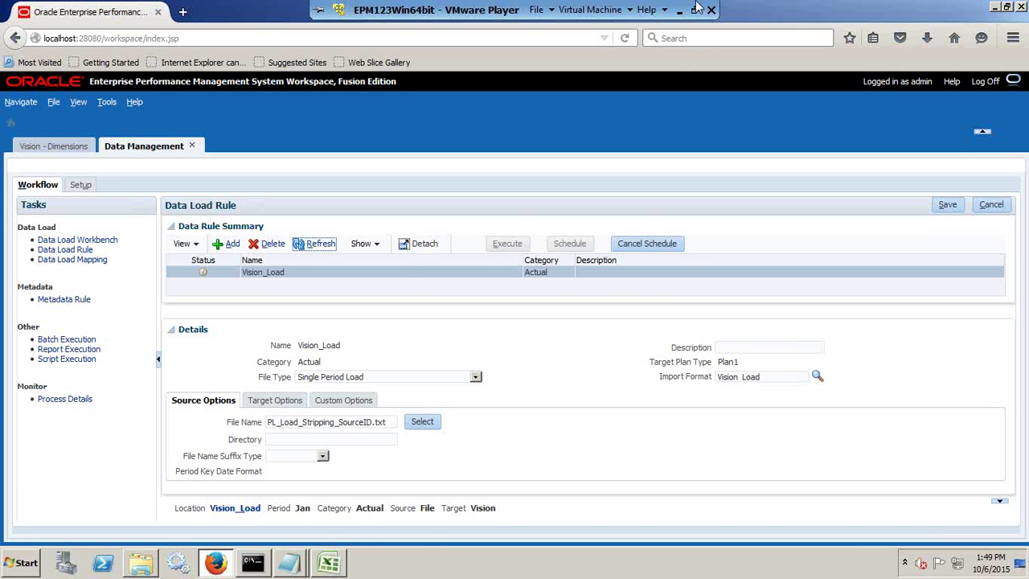
{"action": "left_click", "coordinate": [696, 10]}
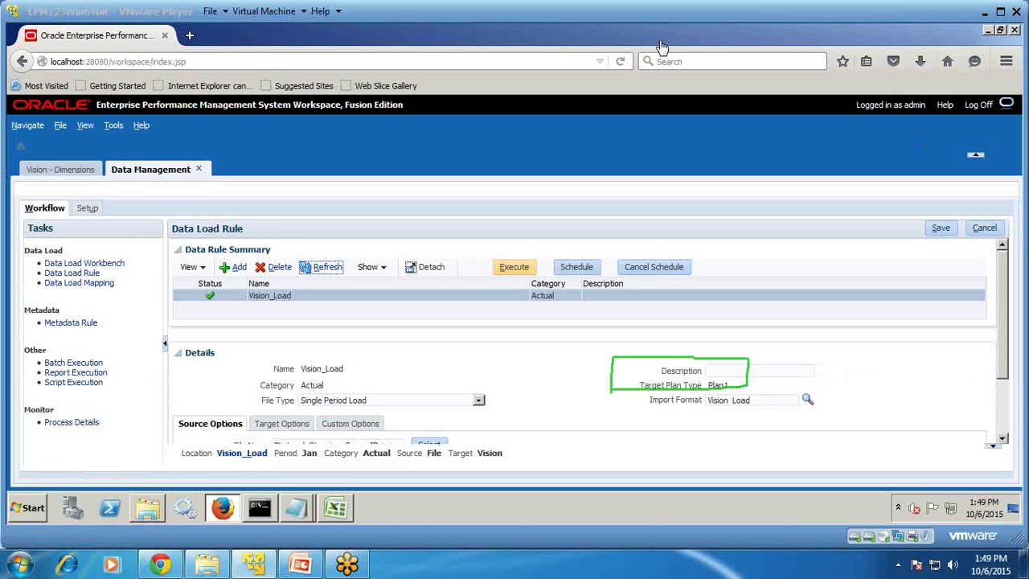
{"action": "left_click", "coordinate": [1001, 13]}
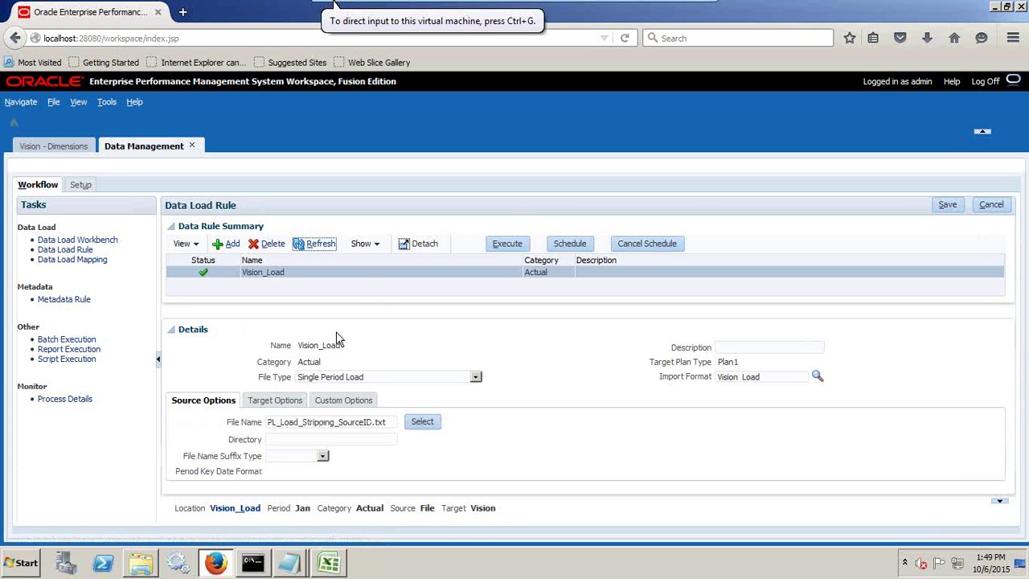
Open the Data Load Workbench and review the load stages and the source accounts, mapped accounts and amounts of the 1110 rows.
{"action": "left_click", "coordinate": [86, 239]}
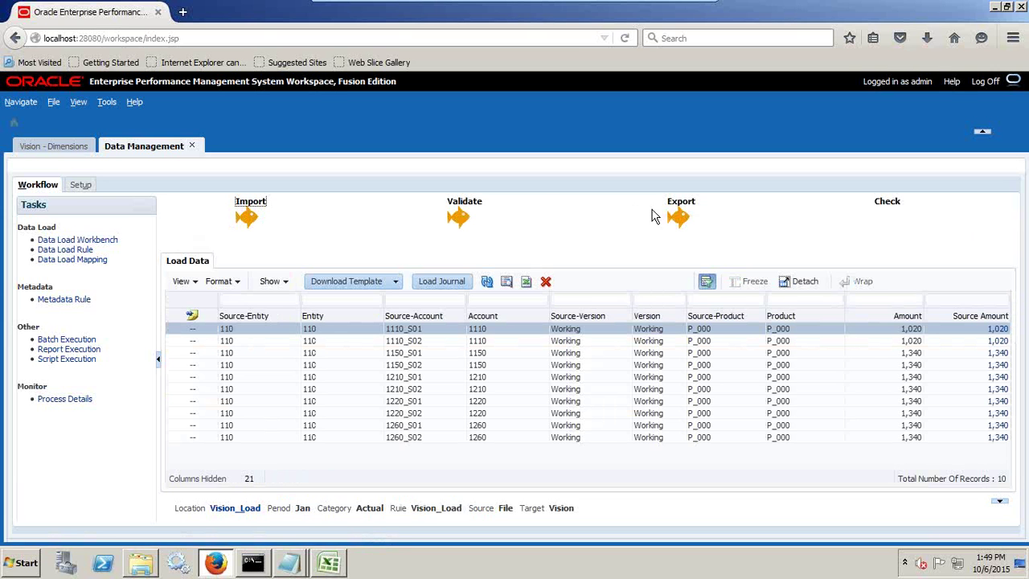
{"action": "mouse_move", "coordinate": [243, 225]}
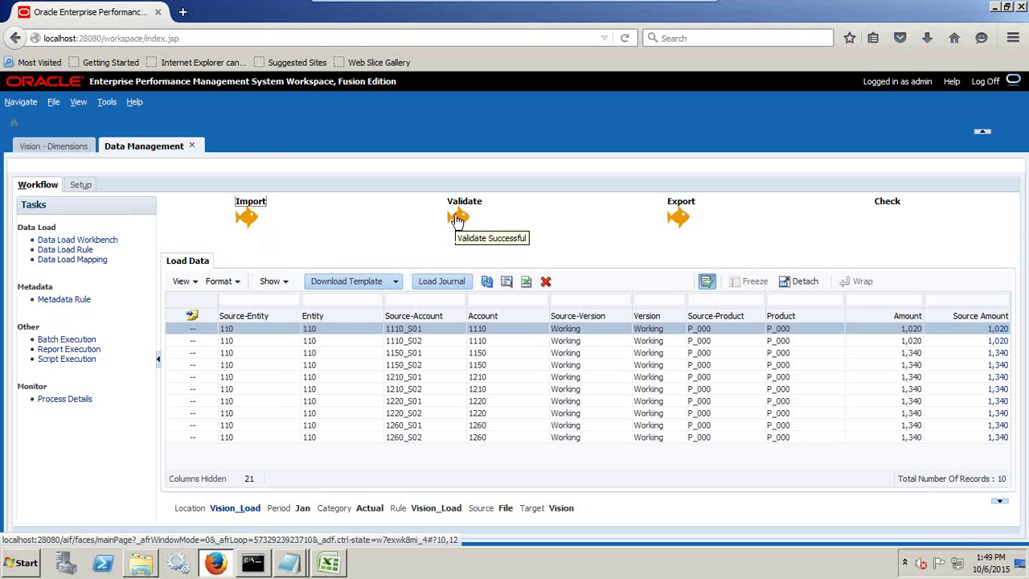
{"action": "mouse_move", "coordinate": [667, 222]}
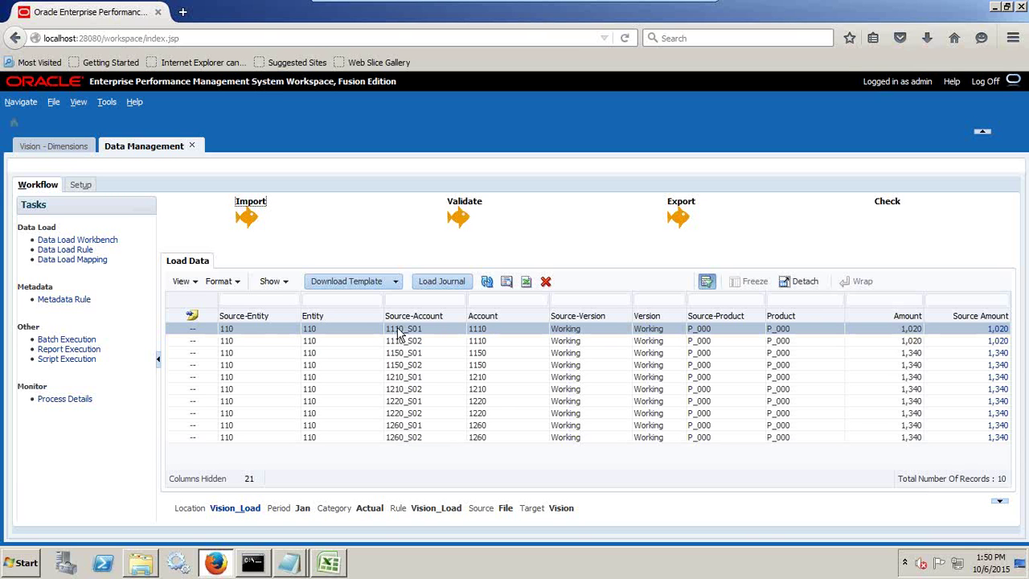
{"action": "left_click_drag", "start_coordinate": [398, 328], "coordinate": [401, 344]}
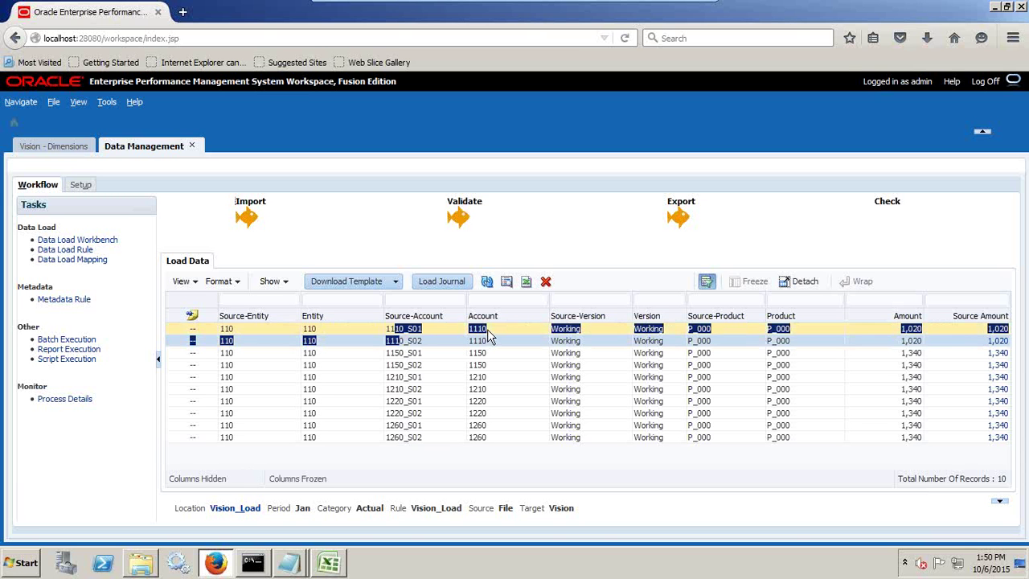
{"action": "left_click", "coordinate": [935, 340]}
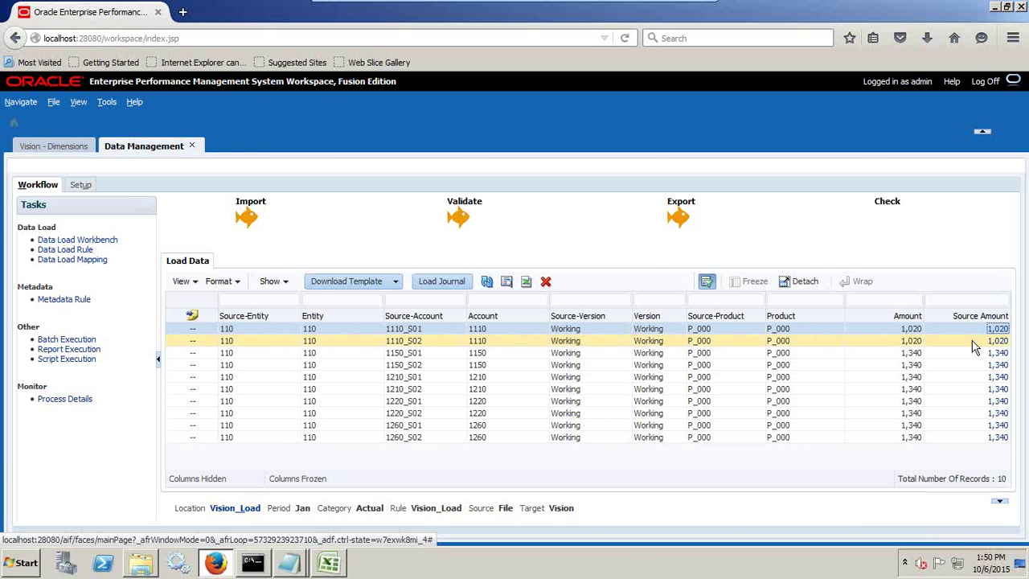
Switch to Excel and start an ad hoc analysis on the Vision Plan1 database in Sheet2.
{"action": "left_click", "coordinate": [330, 563]}
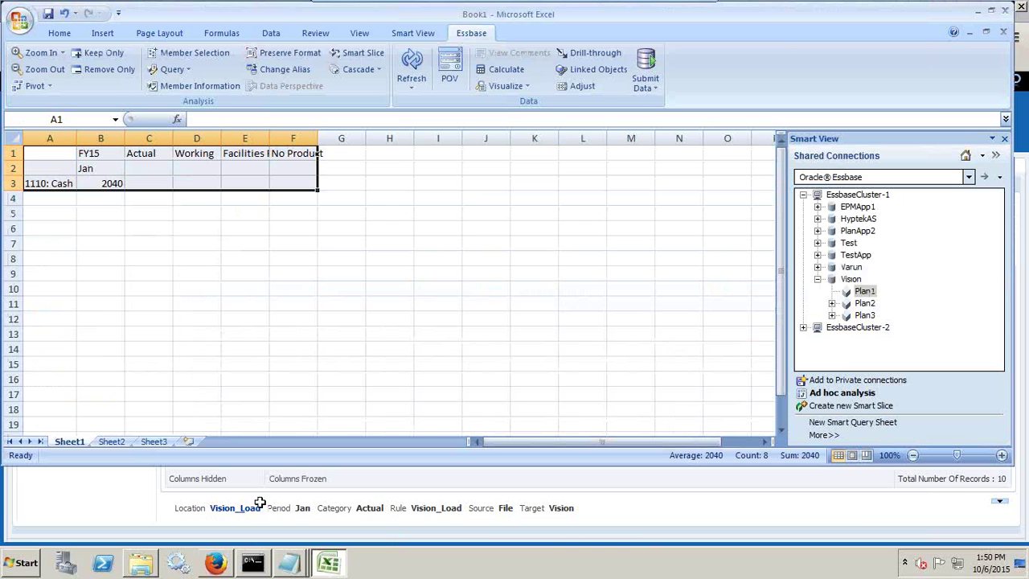
{"action": "left_click", "coordinate": [107, 443]}
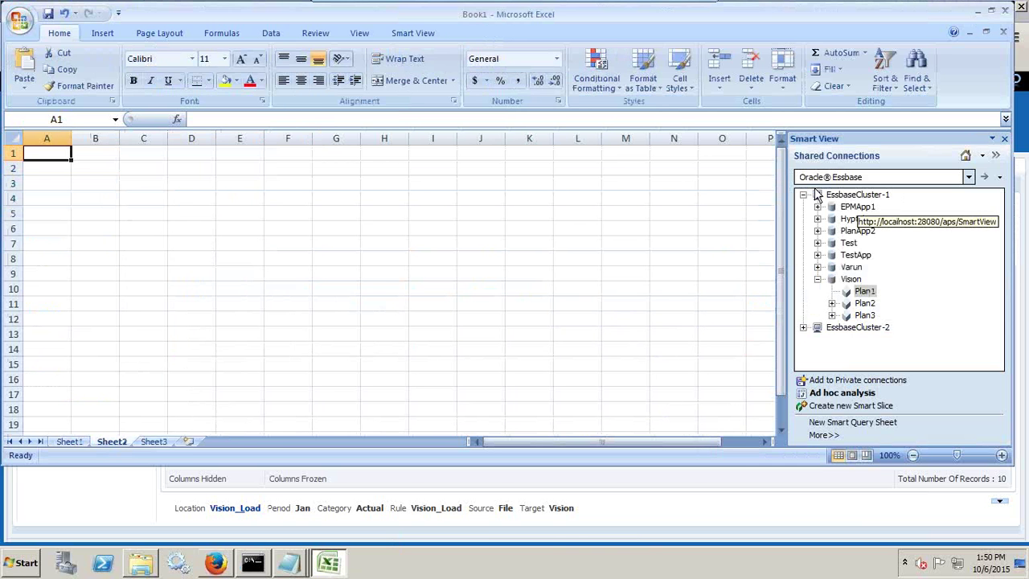
{"action": "right_click", "coordinate": [864, 293]}
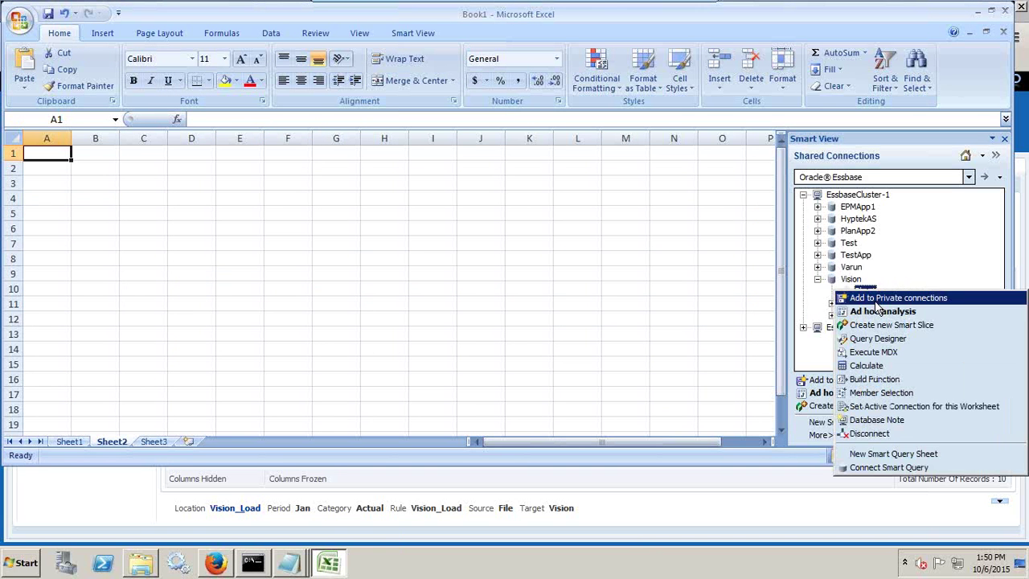
{"action": "left_click", "coordinate": [876, 316]}
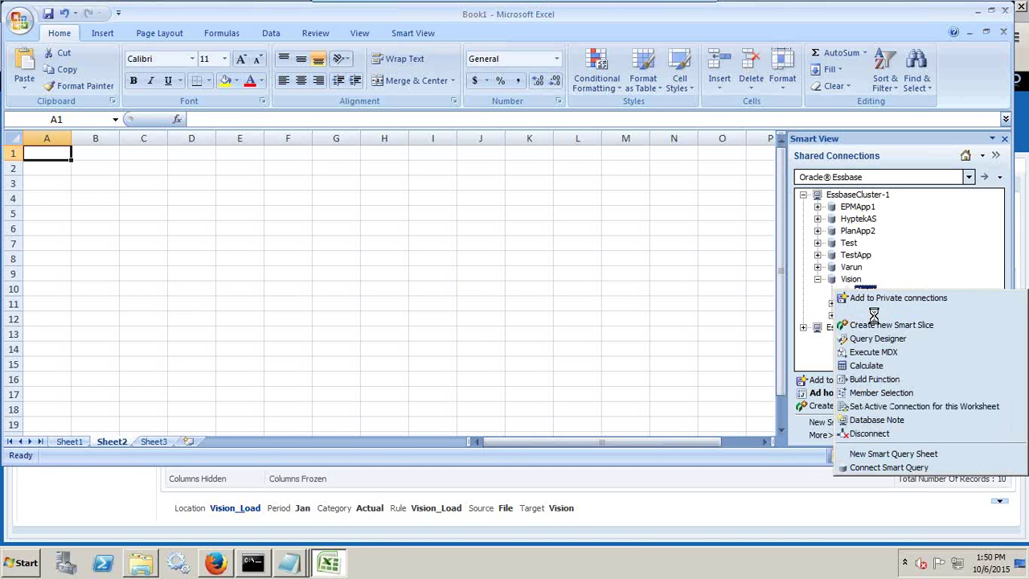
{"action": "key", "text": "alt+Tab"}
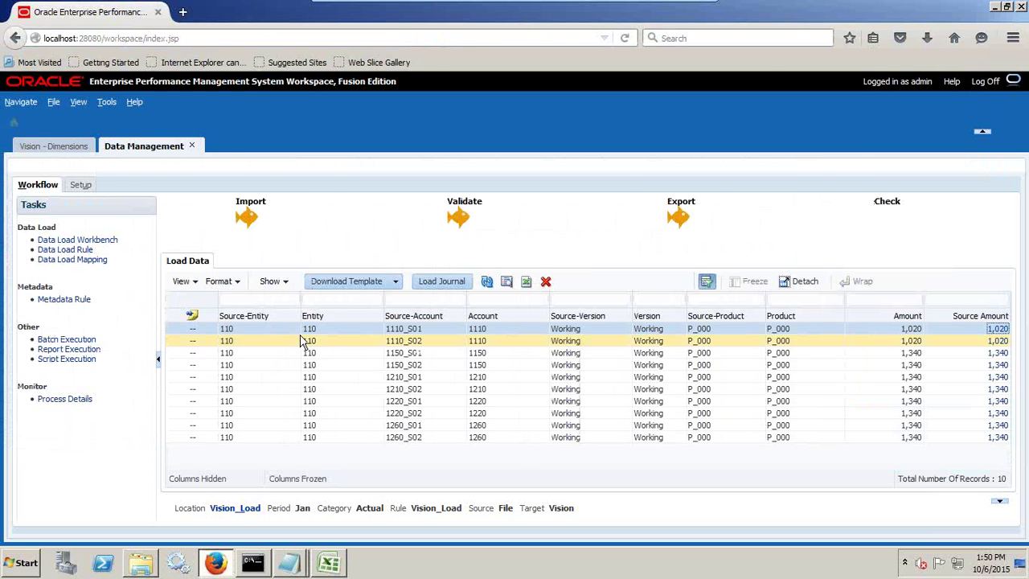
{"action": "key", "text": "alt+Tab"}
Set the Year member to Fy15 and the Period member to Jan in the ad hoc grid.
{"action": "left_click", "coordinate": [100, 154]}
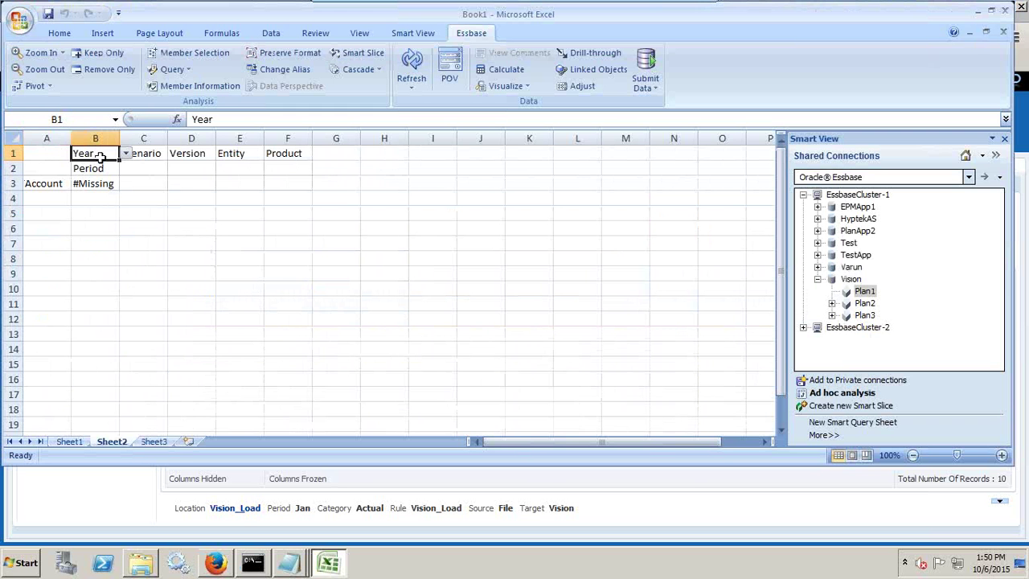
{"action": "type", "text": "'Fy15"}
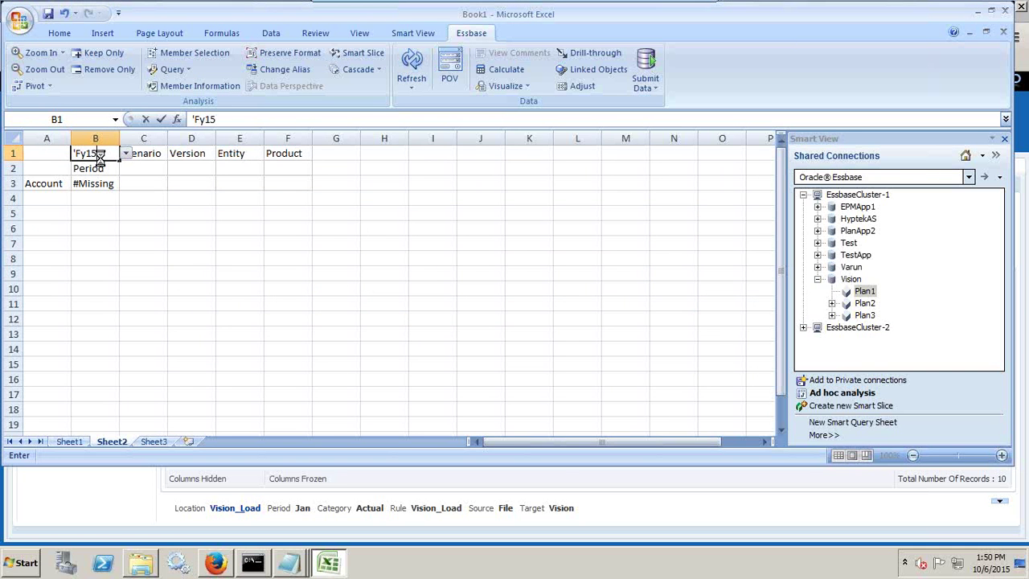
{"action": "key", "text": "Return"}
{"action": "type", "text": "'Jan"}
{"action": "key", "text": "Return"}
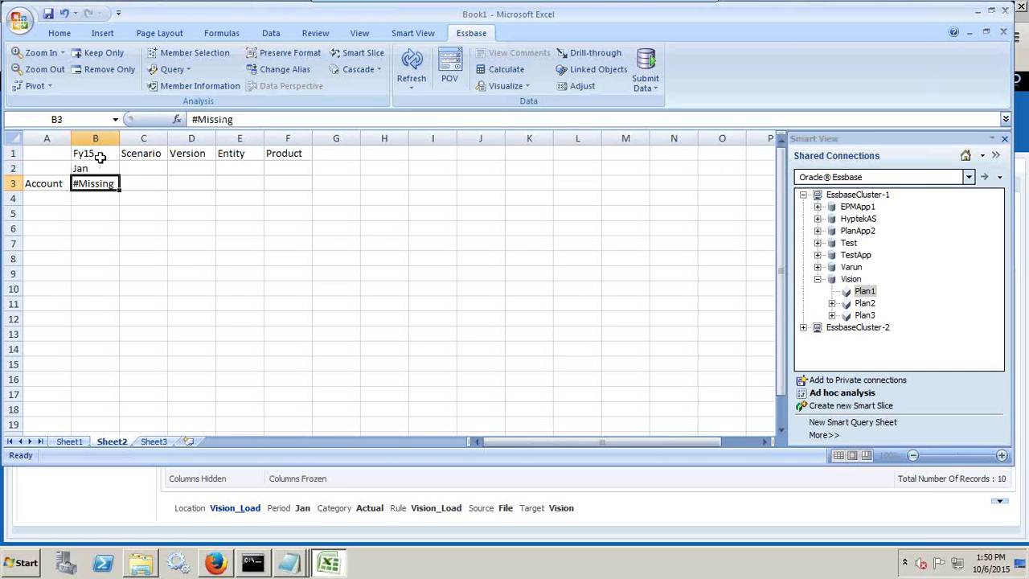
Check the load category in Data Management and set the Account member to 1110 in the Excel ad hoc grid.
{"action": "key", "text": "alt+Tab"}
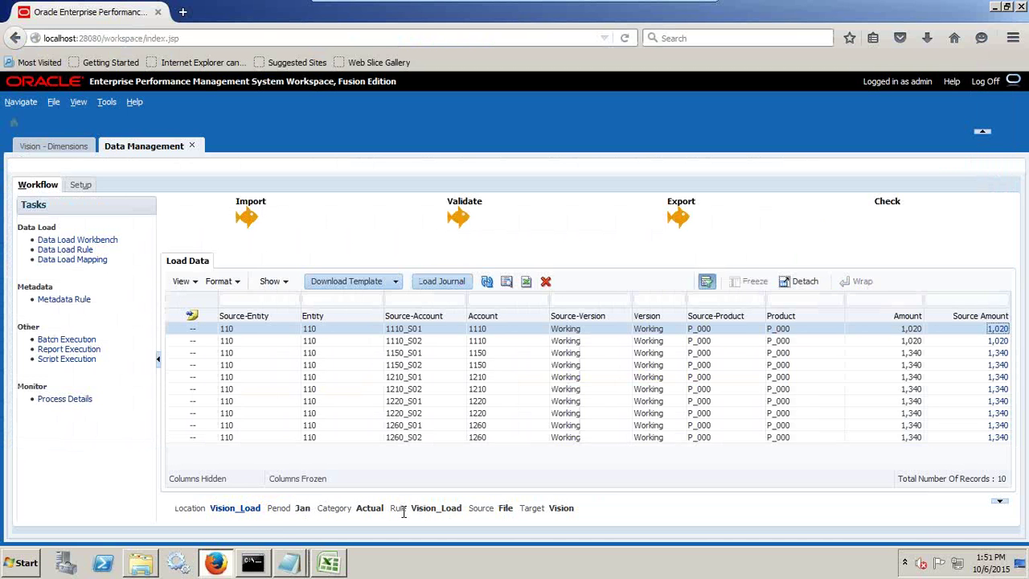
{"action": "left_click_drag", "start_coordinate": [359, 505], "coordinate": [384, 508]}
{"action": "key", "text": "alt+Tab"}
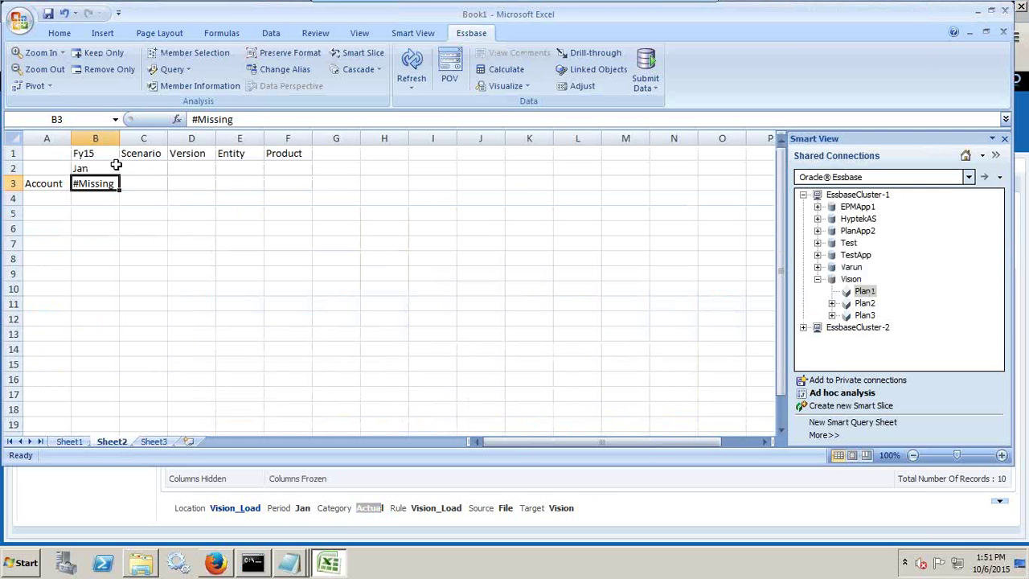
{"action": "left_click", "coordinate": [59, 184]}
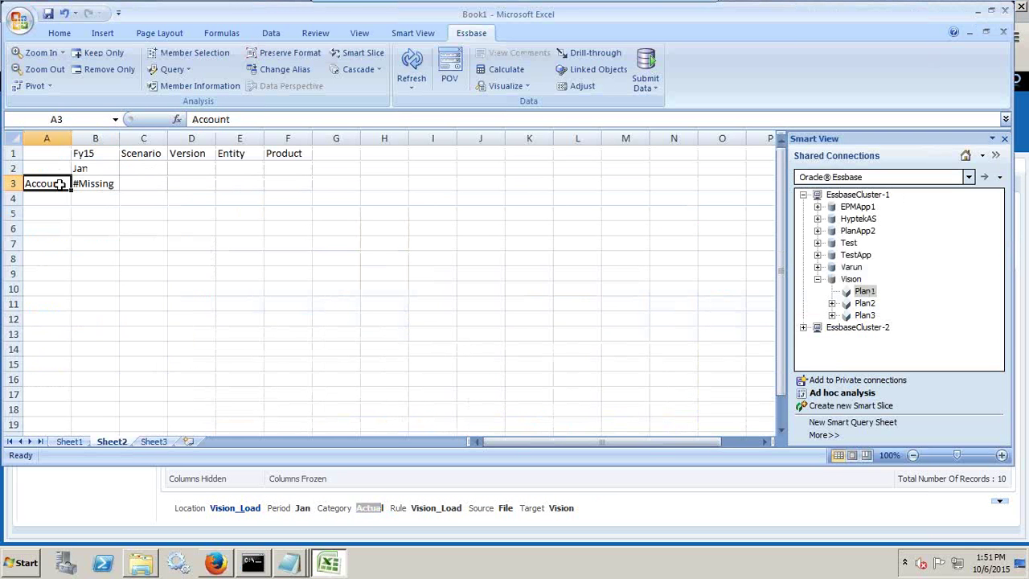
{"action": "type", "text": "'1110"}
{"action": "key", "text": "Return"}
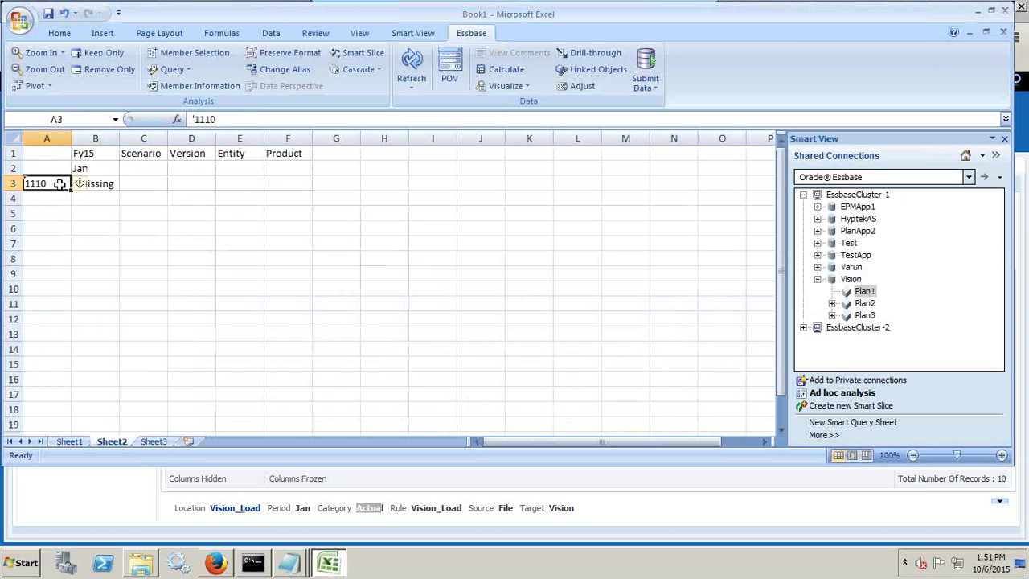
Set the Scenario member to Actual and the Version member to Working in the ad hoc grid.
{"action": "key", "text": "Up"}
{"action": "key", "text": "Up"}
{"action": "key", "text": "Right"}
{"action": "key", "text": "Right"}
{"action": "type", "text": "'"}
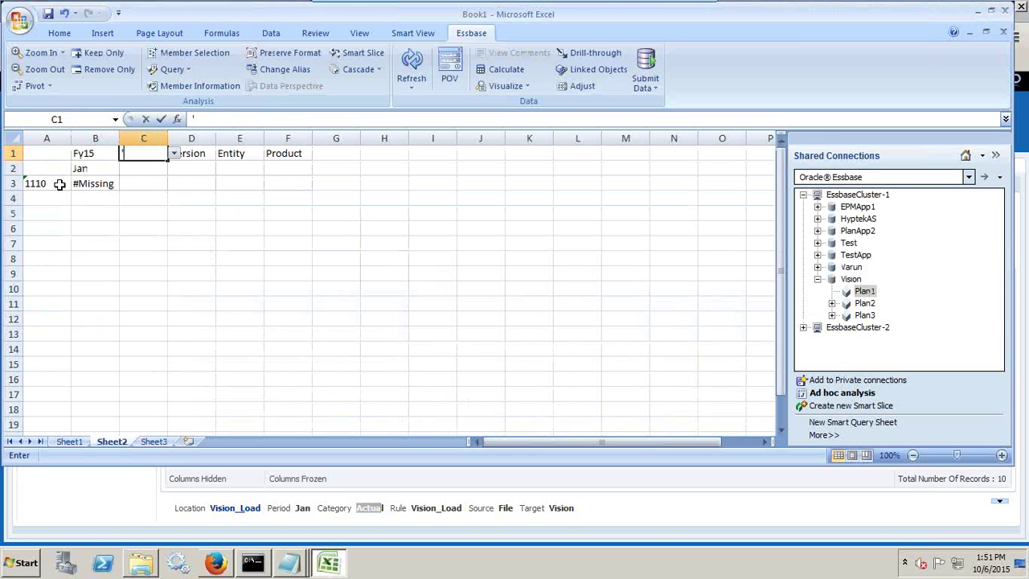
{"action": "type", "text": "Actual"}
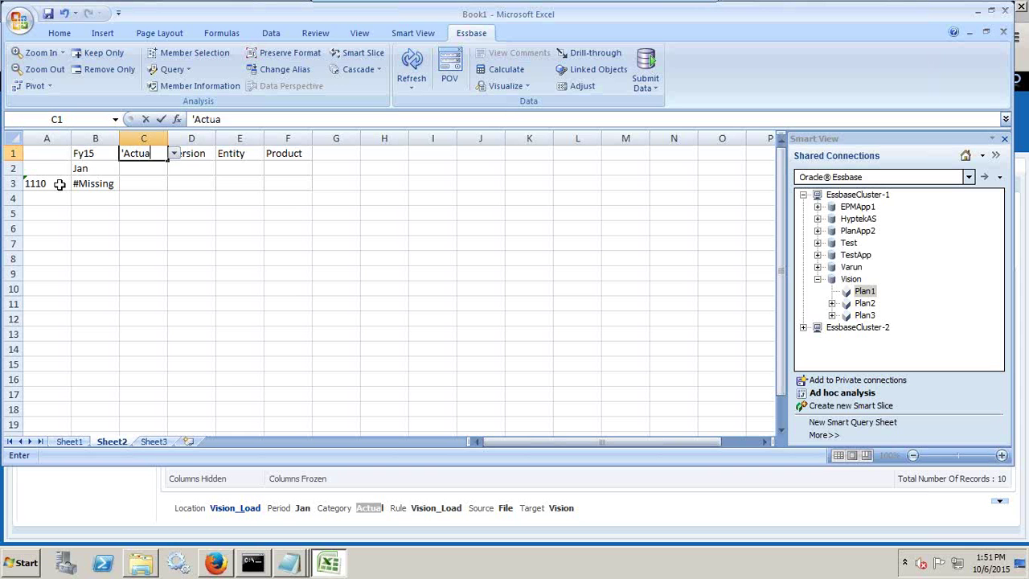
{"action": "key", "text": "Return"}
{"action": "key", "text": "Up"}
{"action": "key", "text": "Right"}
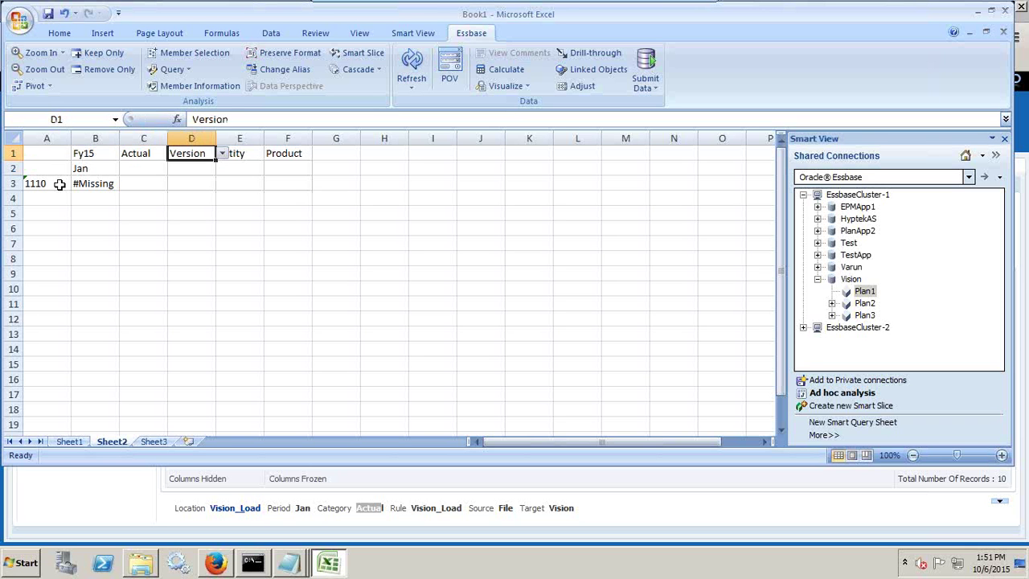
{"action": "type", "text": "'Working"}
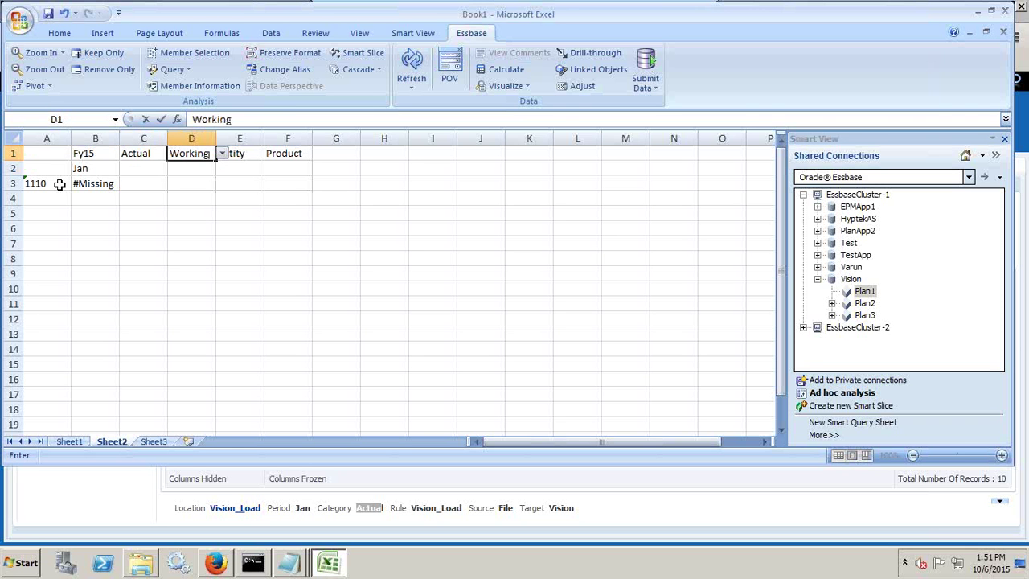
{"action": "key", "text": "Return"}
Check the loaded rows in the Data Management workbench and set the Entity member to 110 in the Excel ad hoc grid.
{"action": "left_click", "coordinate": [215, 563]}
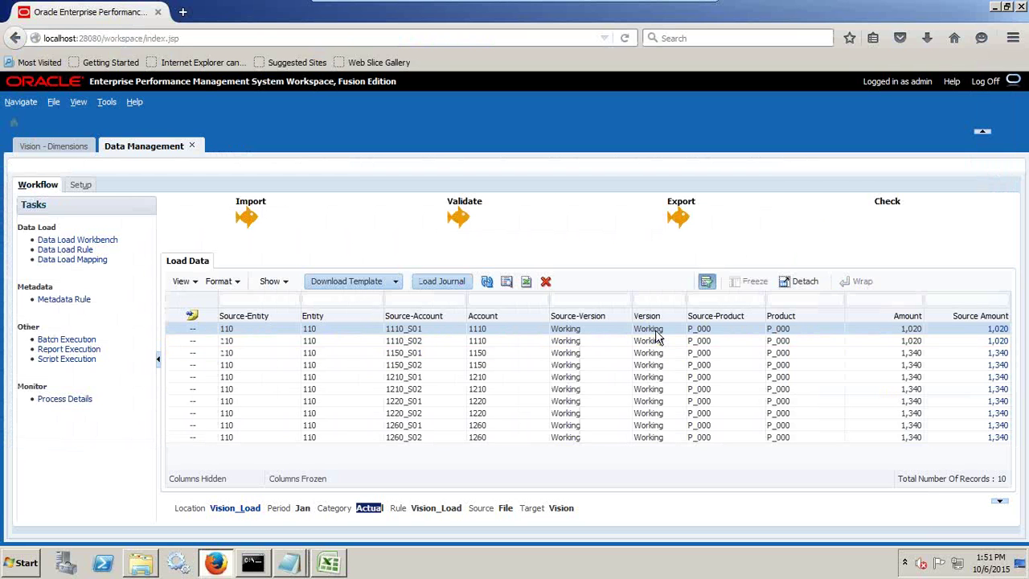
{"action": "key", "text": "alt+Tab"}
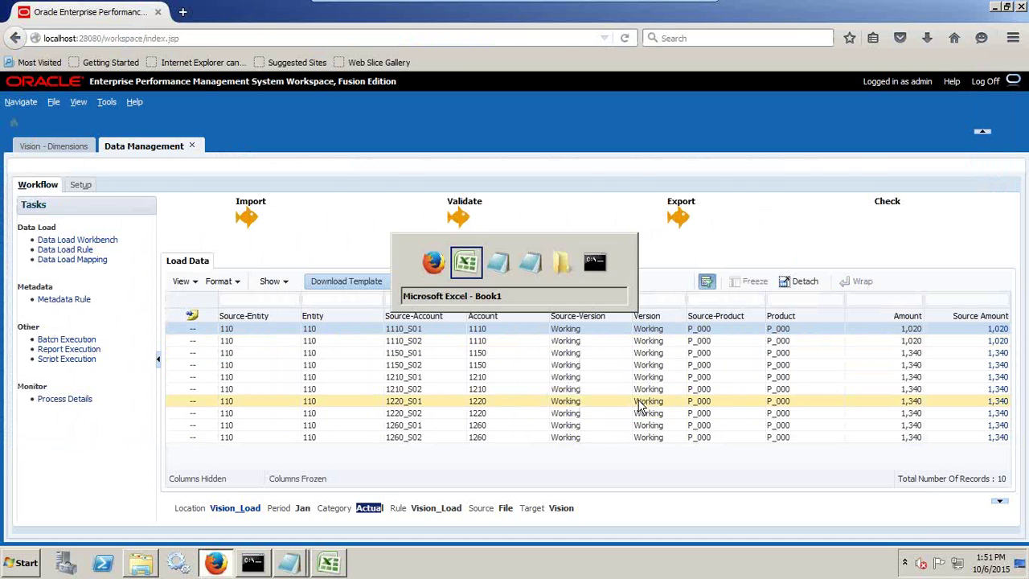
{"action": "left_click", "coordinate": [242, 153]}
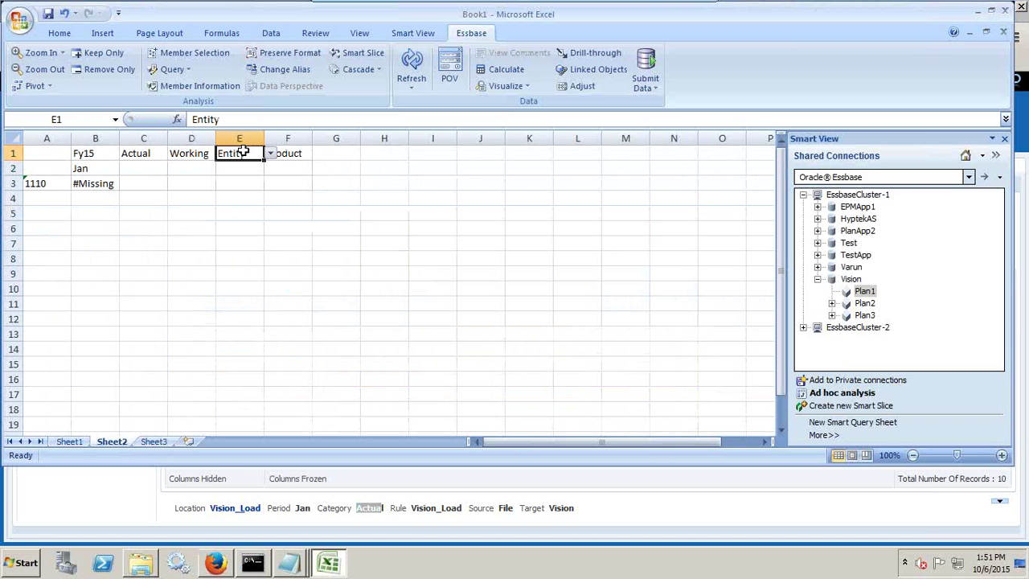
{"action": "type", "text": "110"}
{"action": "key", "text": "Return"}
{"action": "key", "text": "Up"}
{"action": "key", "text": "Right"}
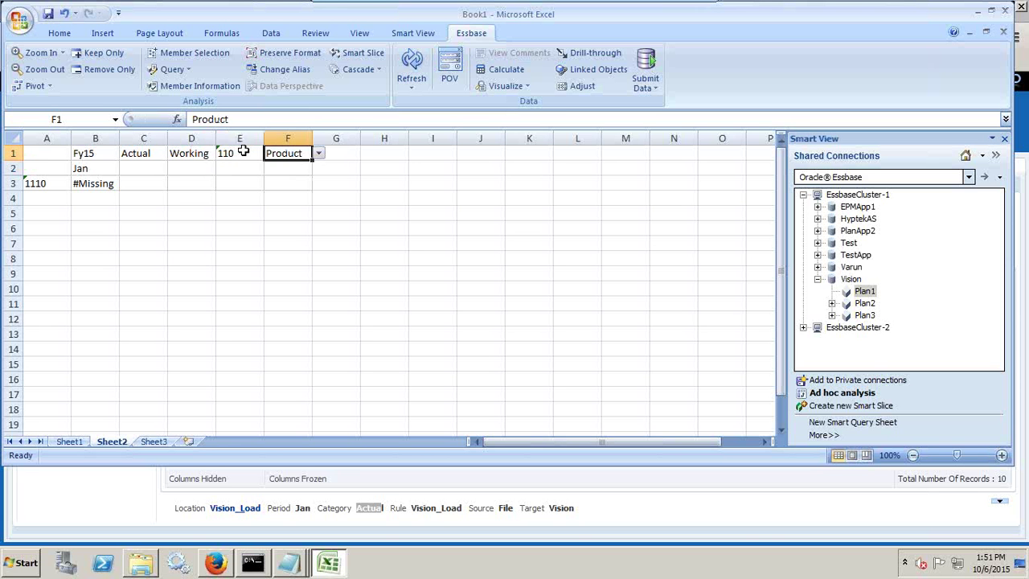
Refresh the ad hoc grid with the Product member set to P_000 and widen the account column.
{"action": "type", "text": "'P_000"}
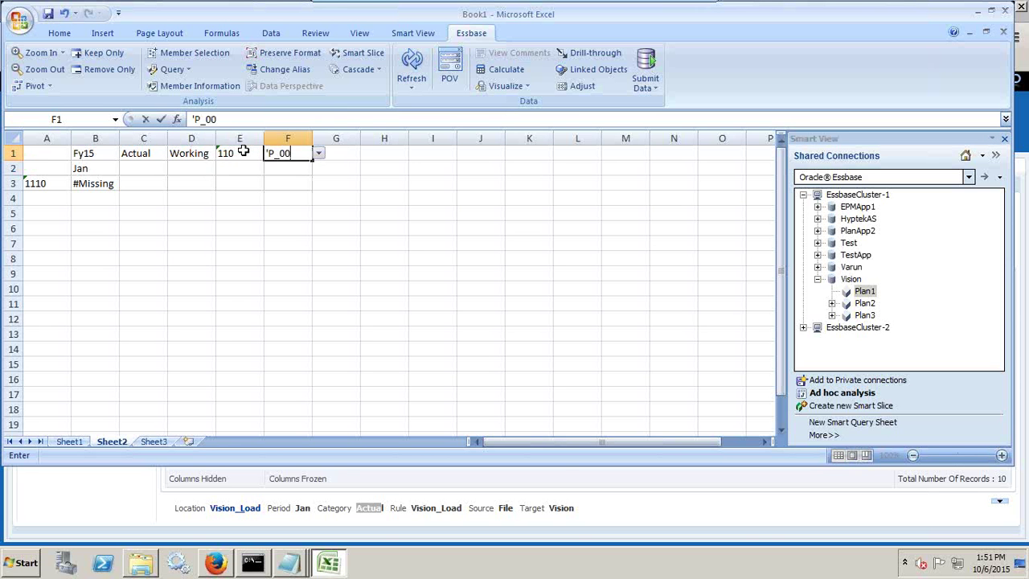
{"action": "key", "text": "Return"}
{"action": "key", "text": "alt+Tab"}
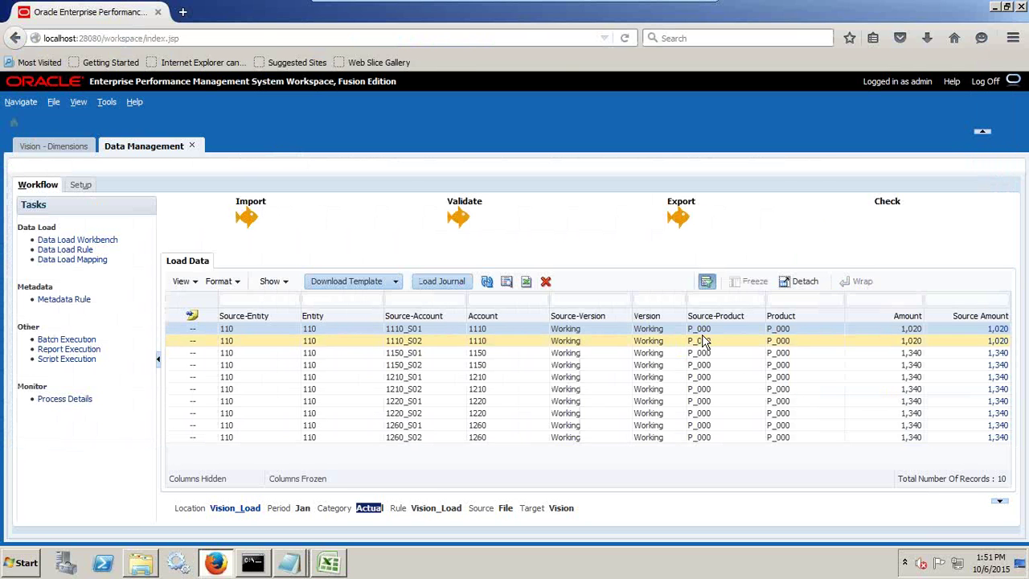
{"action": "key", "text": "alt+Tab"}
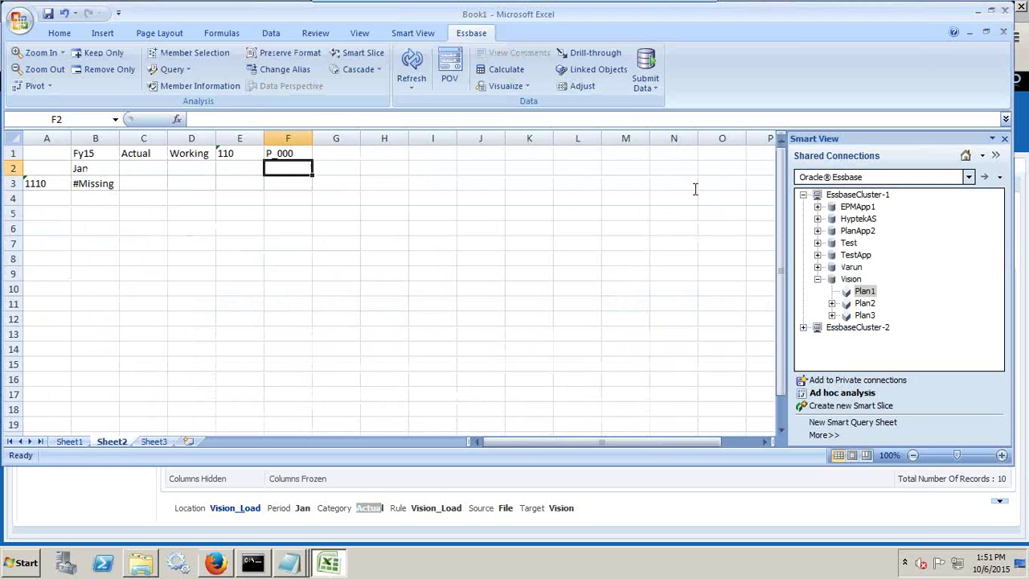
{"action": "left_click", "coordinate": [412, 64]}
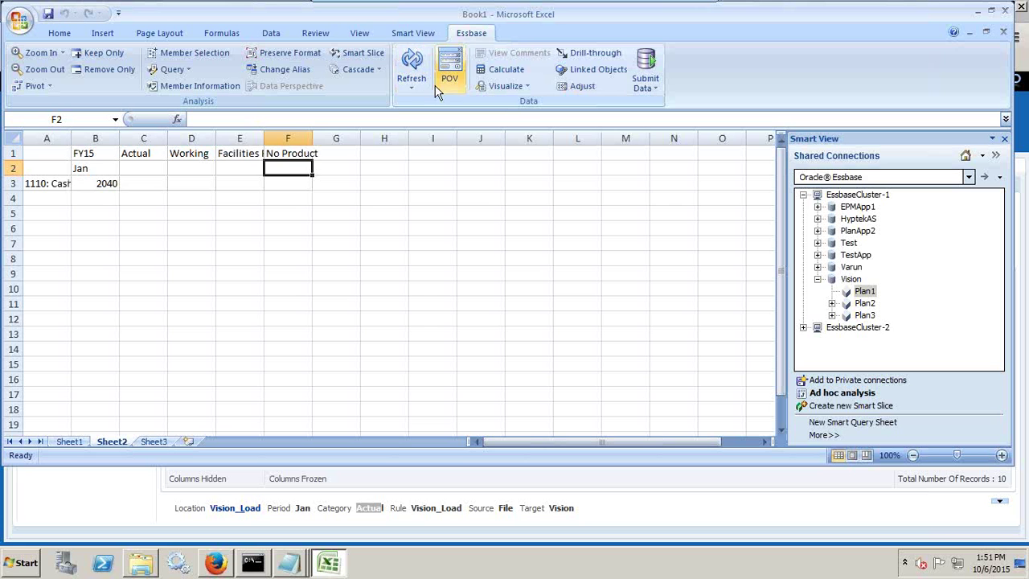
{"action": "left_click", "coordinate": [112, 181]}
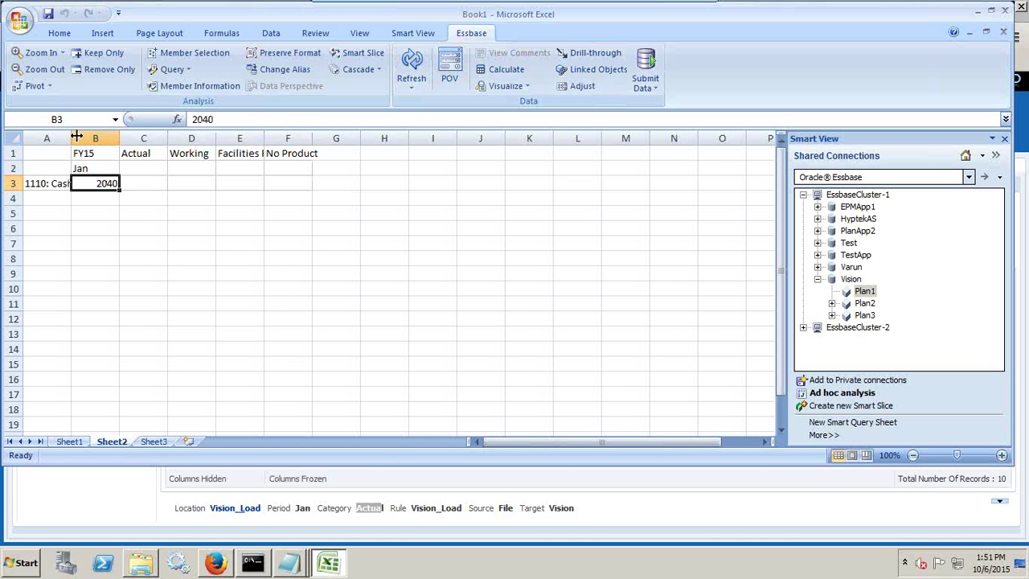
{"action": "left_click_drag", "start_coordinate": [71, 138], "coordinate": [113, 138]}
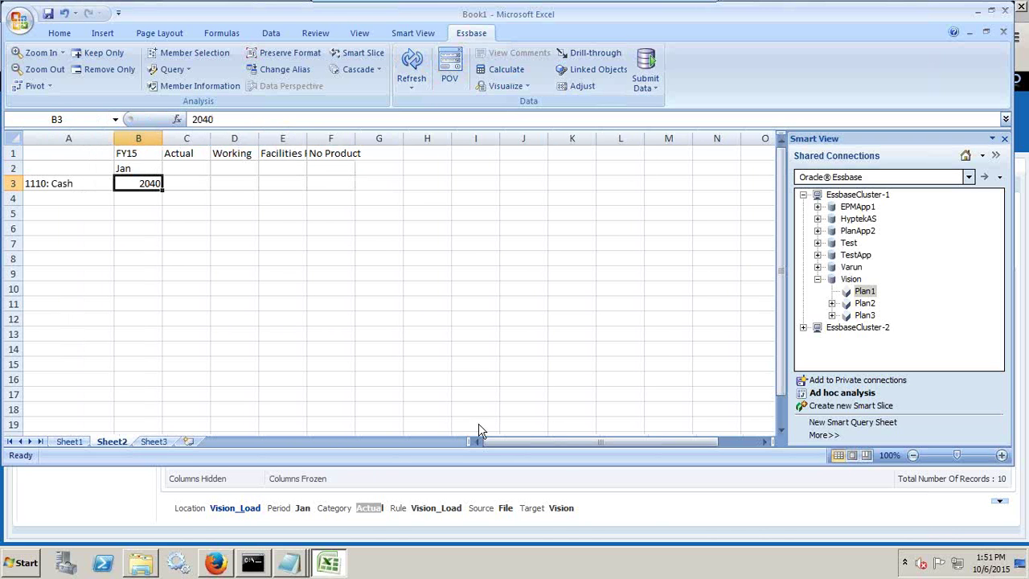
Compare the retrieved account 1110 value with the 1110_S01 and 1110_S02 rows of the PL_Load_Stripping_SourceID file in Notepad.
{"action": "left_click", "coordinate": [288, 562]}
{"action": "left_click", "coordinate": [265, 507]}
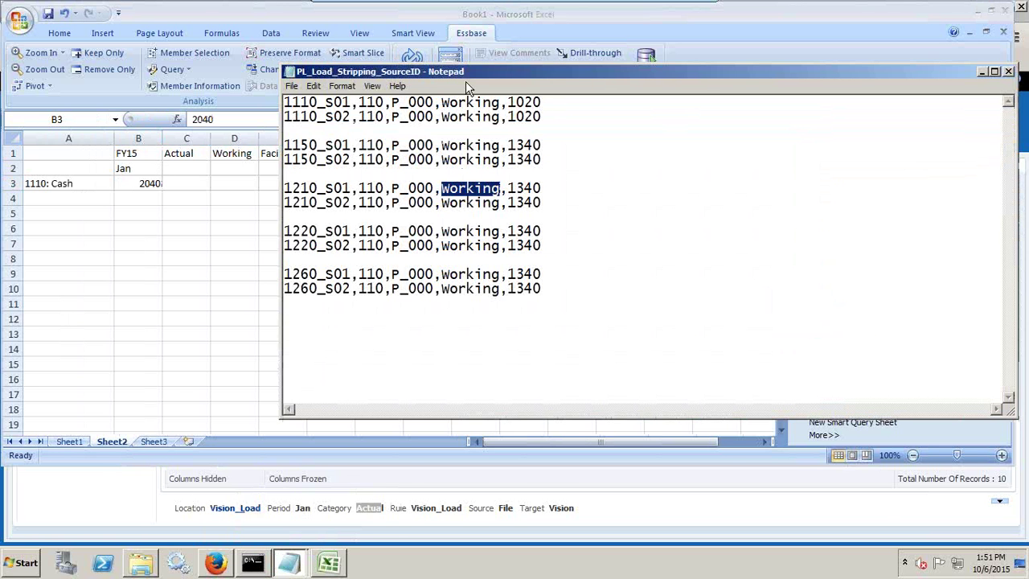
{"action": "left_click_drag", "start_coordinate": [468, 78], "coordinate": [213, 225]}
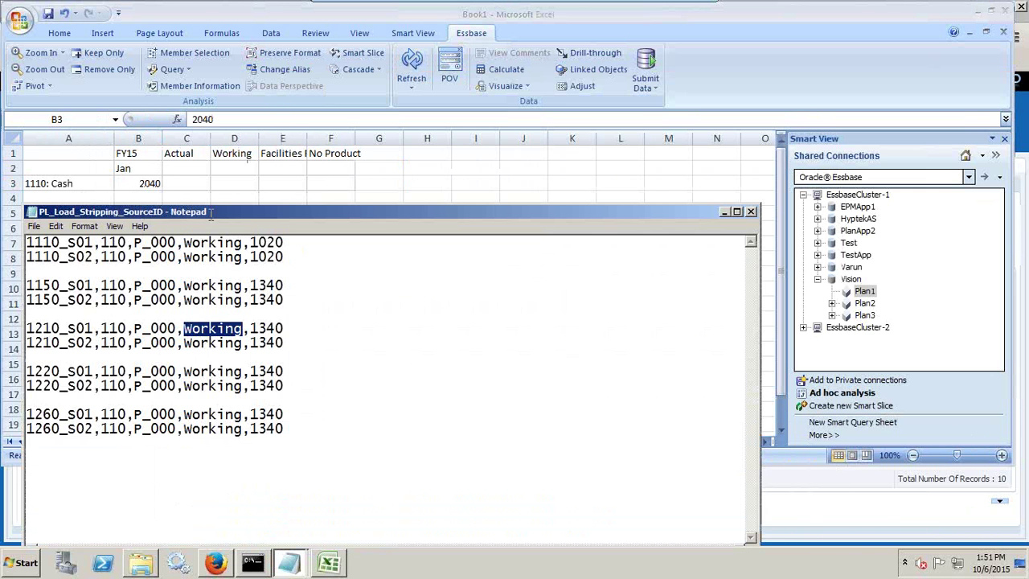
{"action": "left_click_drag", "start_coordinate": [291, 258], "coordinate": [4, 246]}
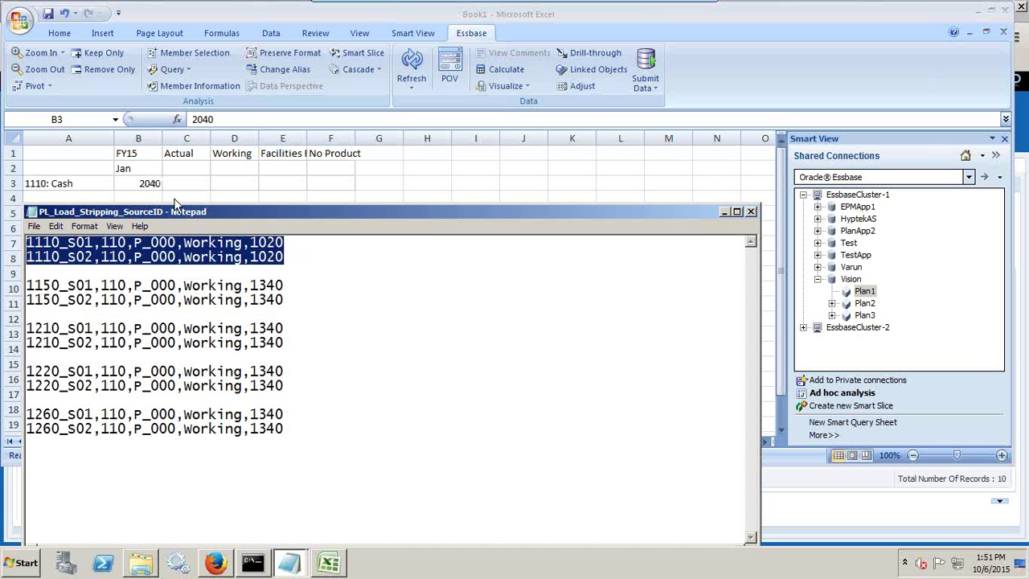
Expand account 1110 in the Excel ad hoc grid to include account 1150 and parent 1100, and widen the account column.
{"action": "left_click", "coordinate": [101, 185]}
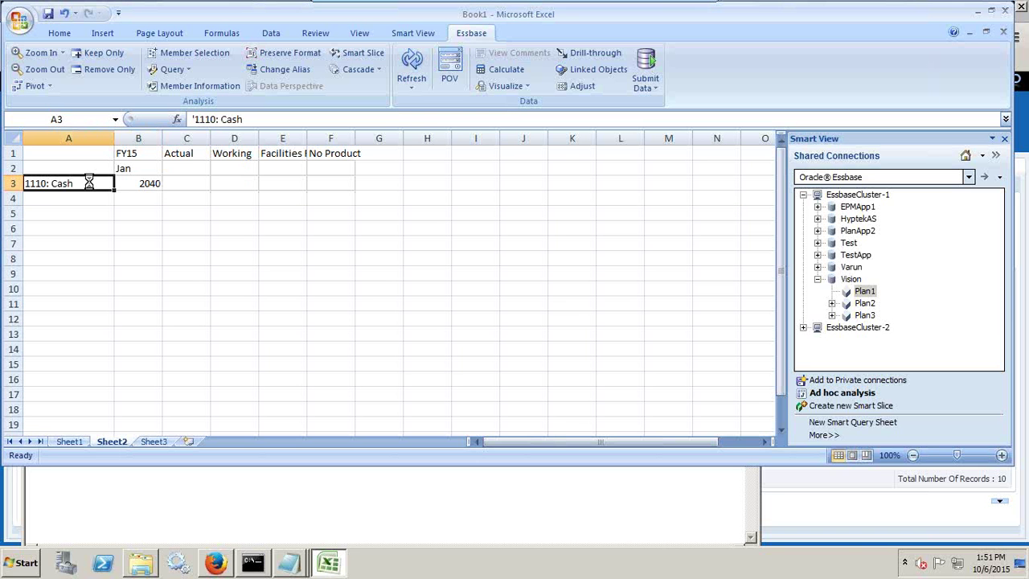
{"action": "double_click", "coordinate": [89, 184]}
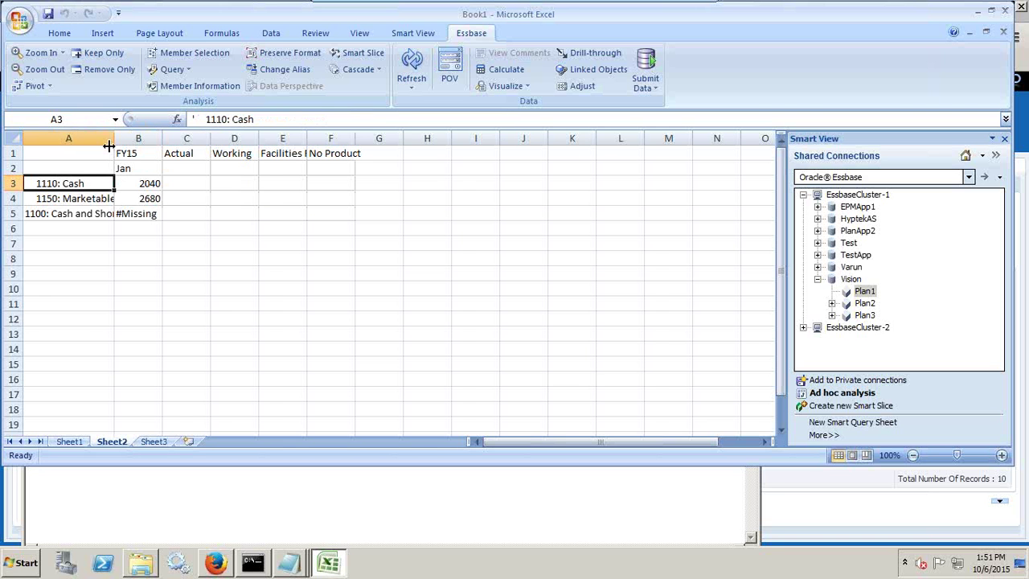
{"action": "left_click_drag", "start_coordinate": [109, 145], "coordinate": [125, 142]}
Examine the _S01 suffix and the 1150 rows of the source file in Notepad against the account 1150 data.
{"action": "key", "text": "alt+Tab"}
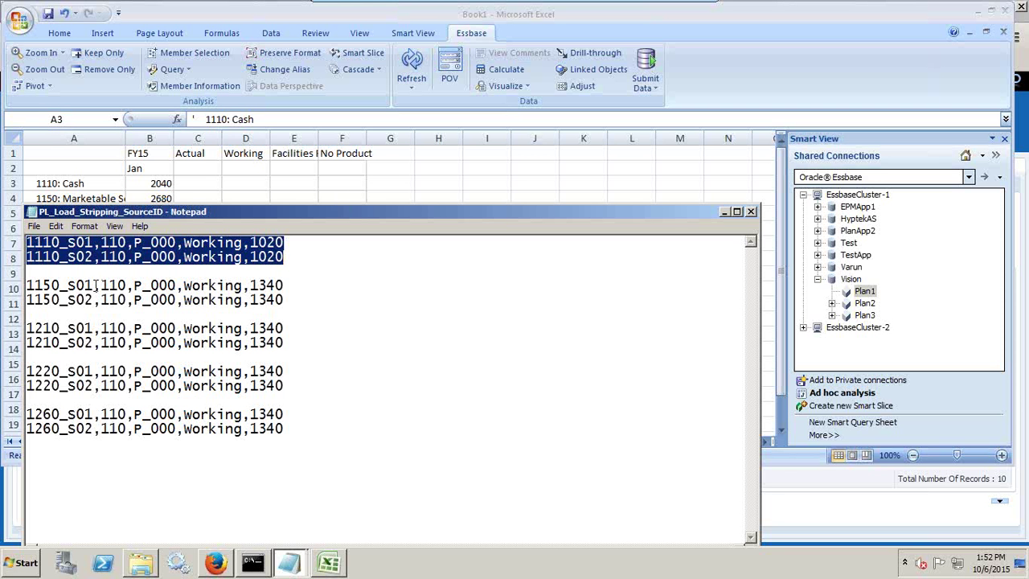
{"action": "left_click_drag", "start_coordinate": [96, 285], "coordinate": [61, 286]}
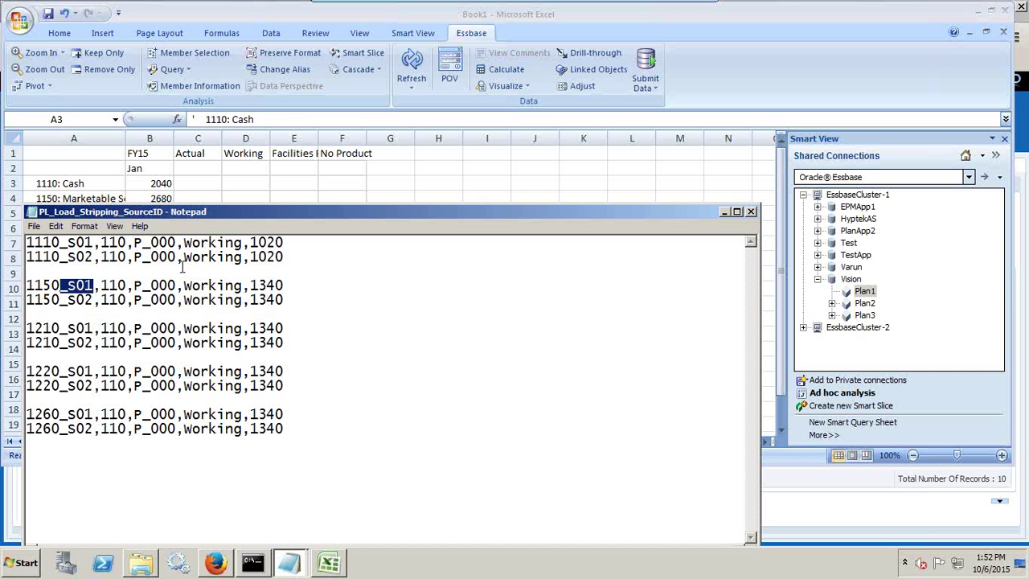
{"action": "left_click", "coordinate": [32, 284]}
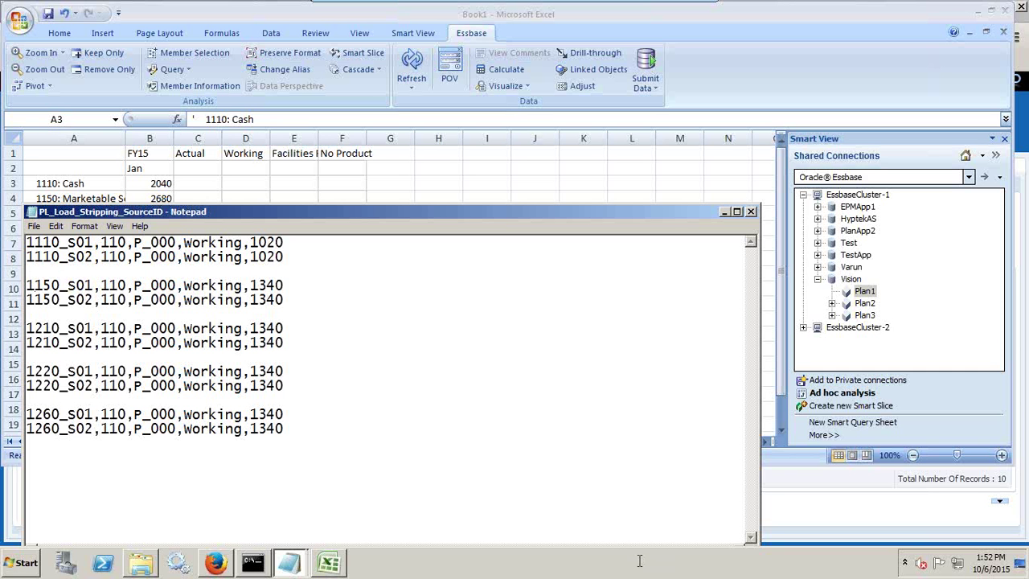
Switch to the stripping mapping presentation in PowerPoint and go to its closing "Any Question?" slide.
{"action": "left_click", "coordinate": [679, 11]}
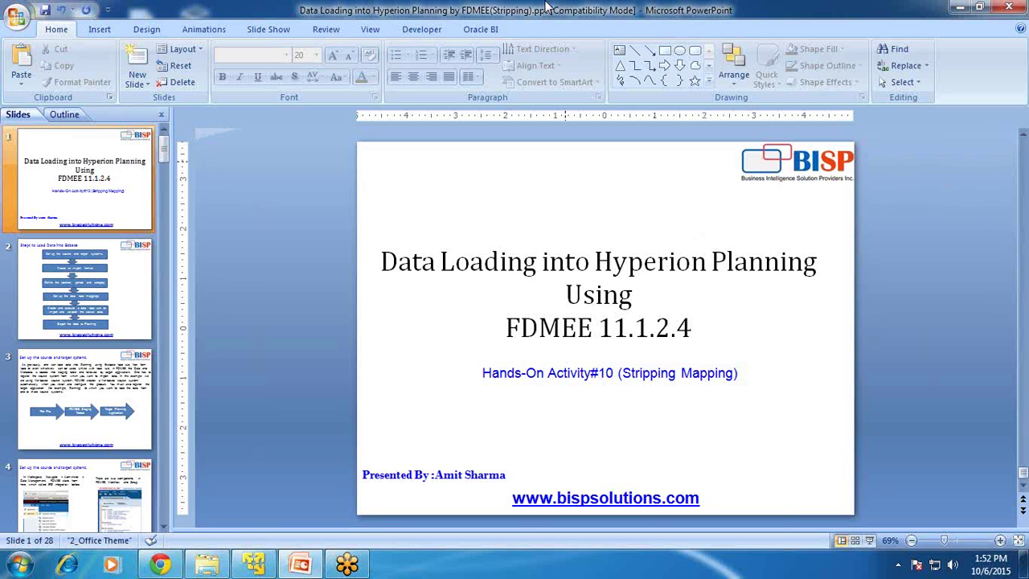
{"action": "key", "text": "End"}
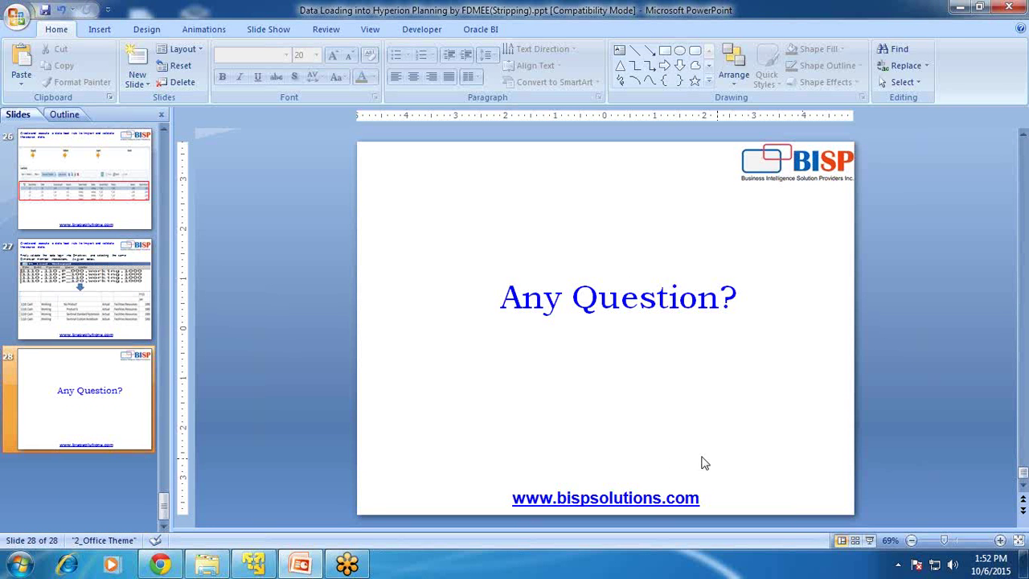